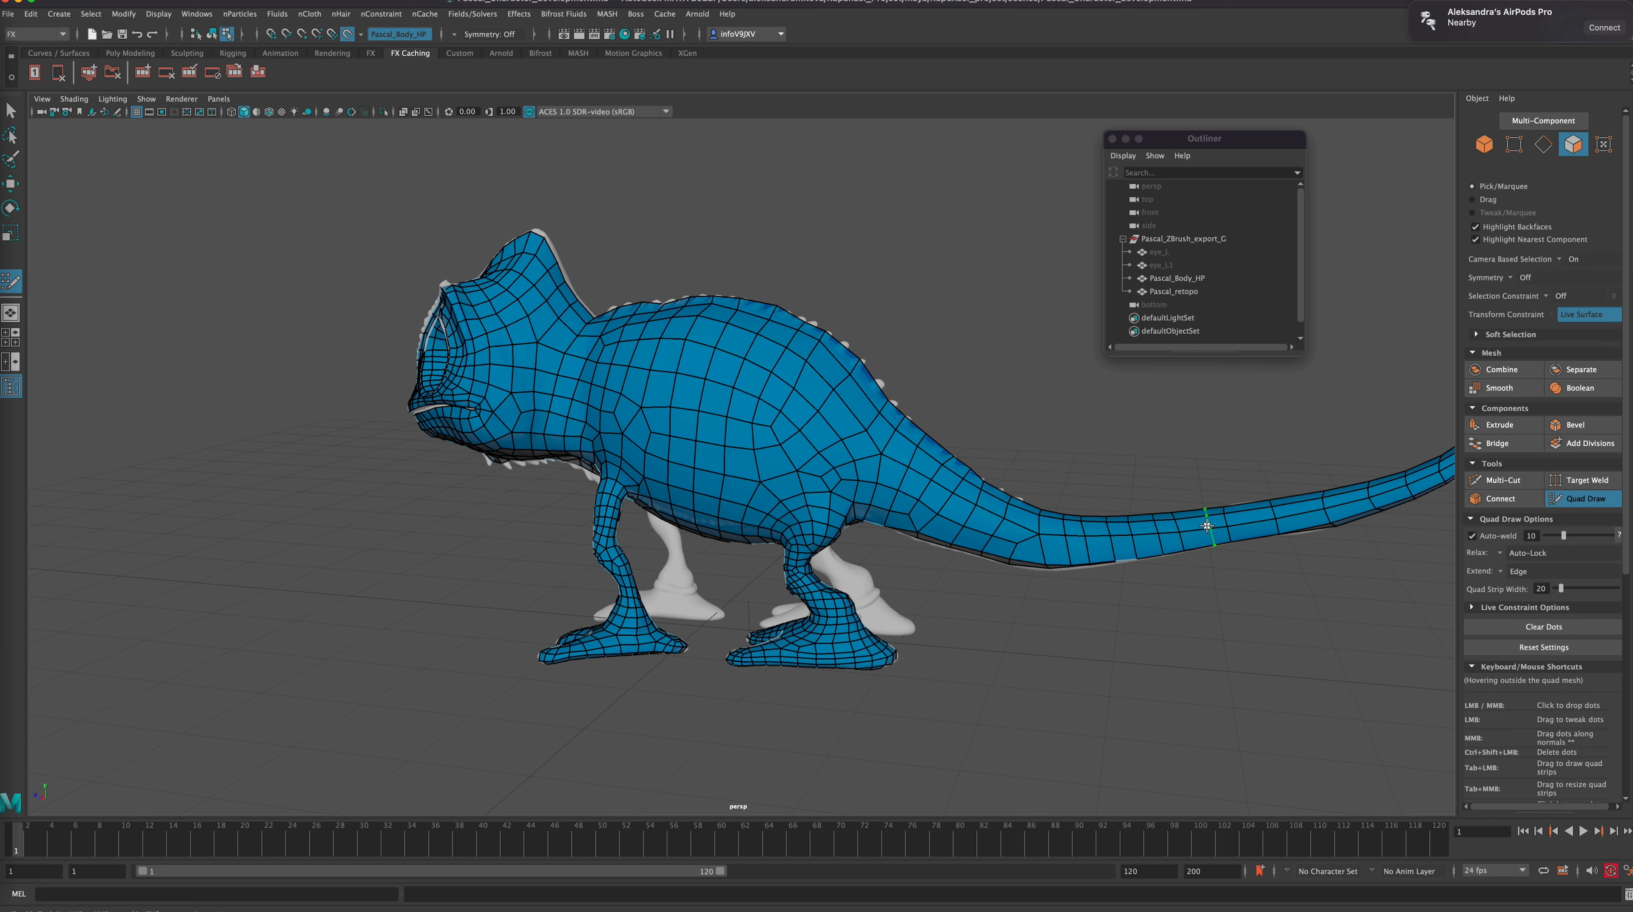
Relax the retopology mesh along the chameleon's tail with Quad Draw and check the tail from several angles.
left_click_drag(1156, 534, 1211, 526, "shift")
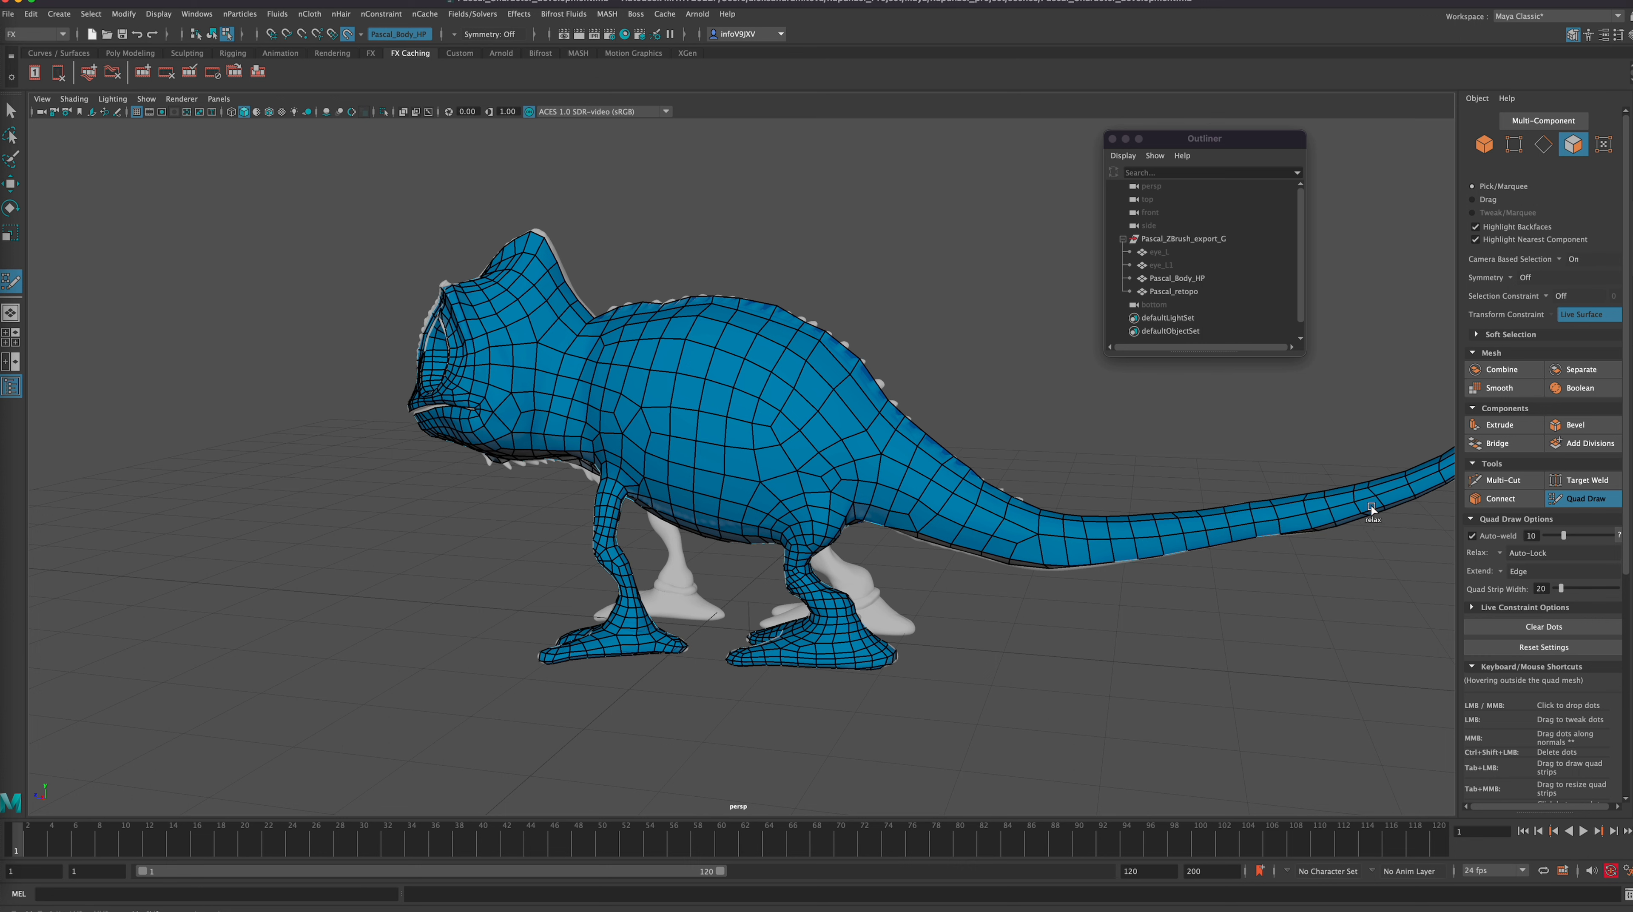
left_click_drag(1181, 571, 1163, 655, "alt")
middle_click_drag(1181, 650, 911, 672, "alt")
left_click_drag(979, 545, 995, 550, "alt")
right_click_drag(995, 551, 1176, 524, "alt")
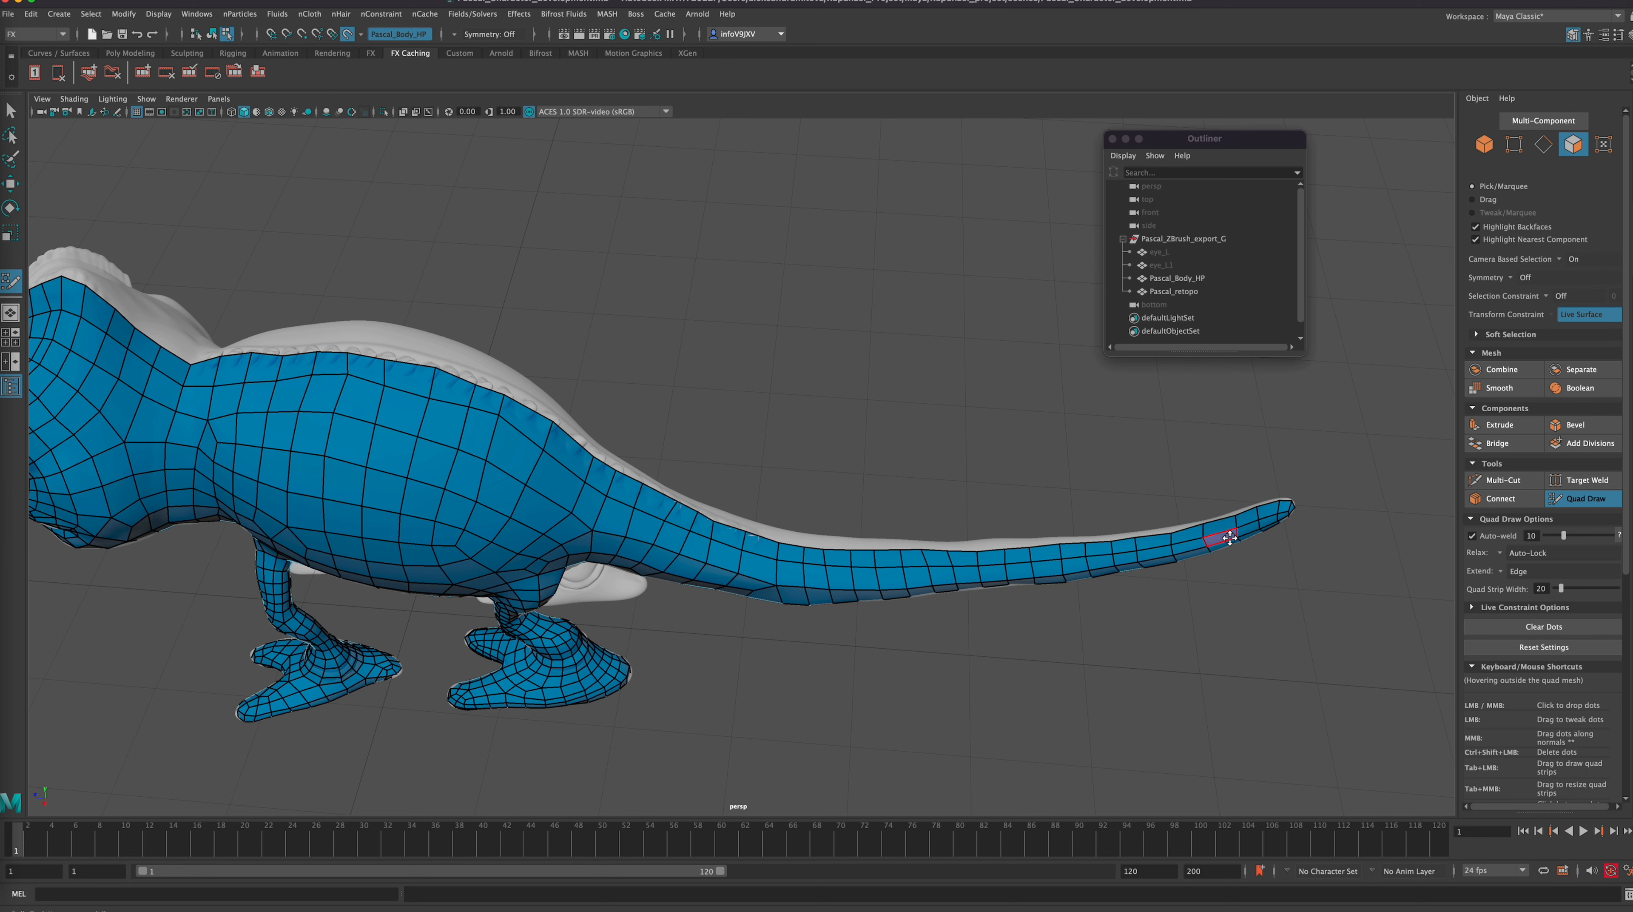
left_click_drag(1226, 539, 1114, 530, "alt")
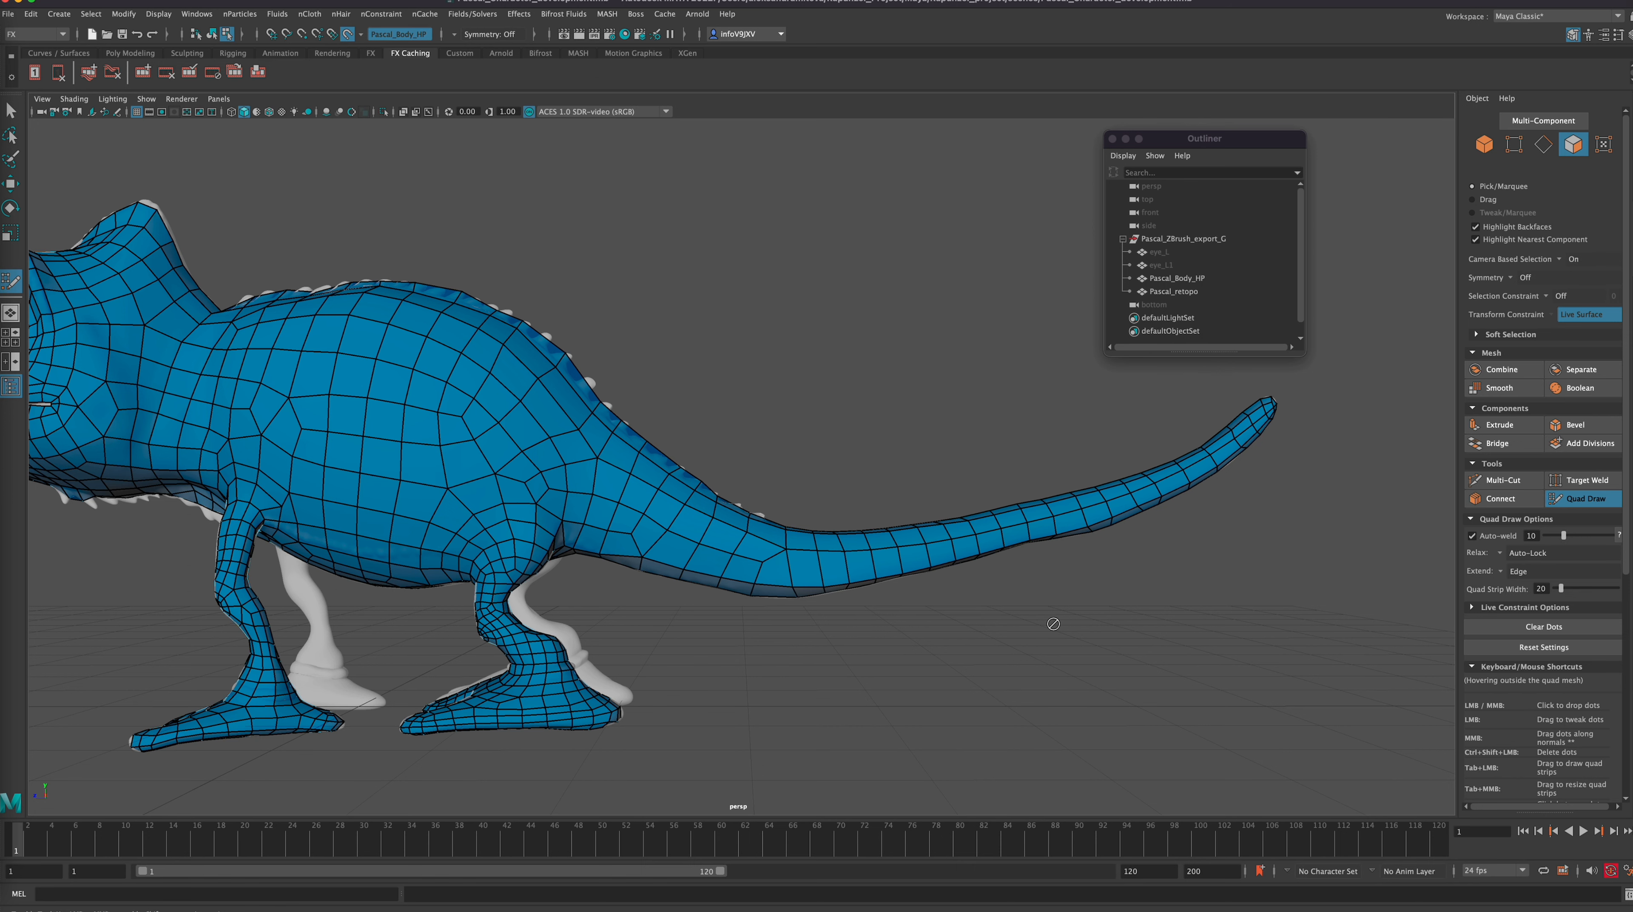
right_click_drag(1053, 624, 865, 609, "alt")
middle_click_drag(927, 638, 1183, 628, "alt")
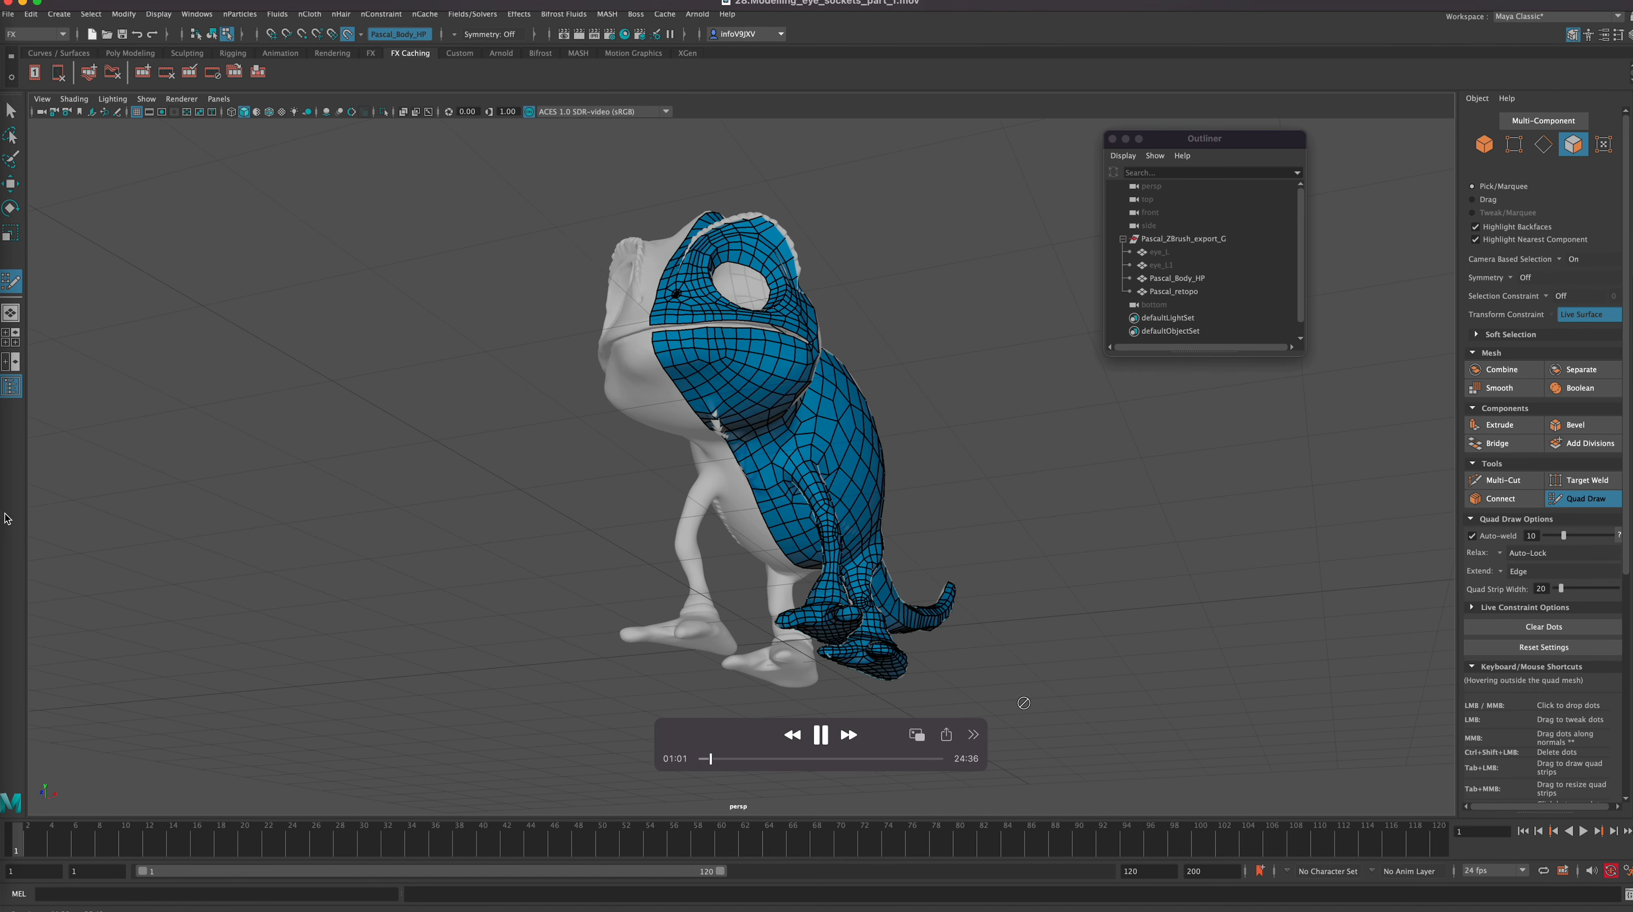
Turn off the live surface and hide the high-poly body Pascal_Body_HF so only the retopology mesh remains.
right_click(11, 551)
left_click(127, 665)
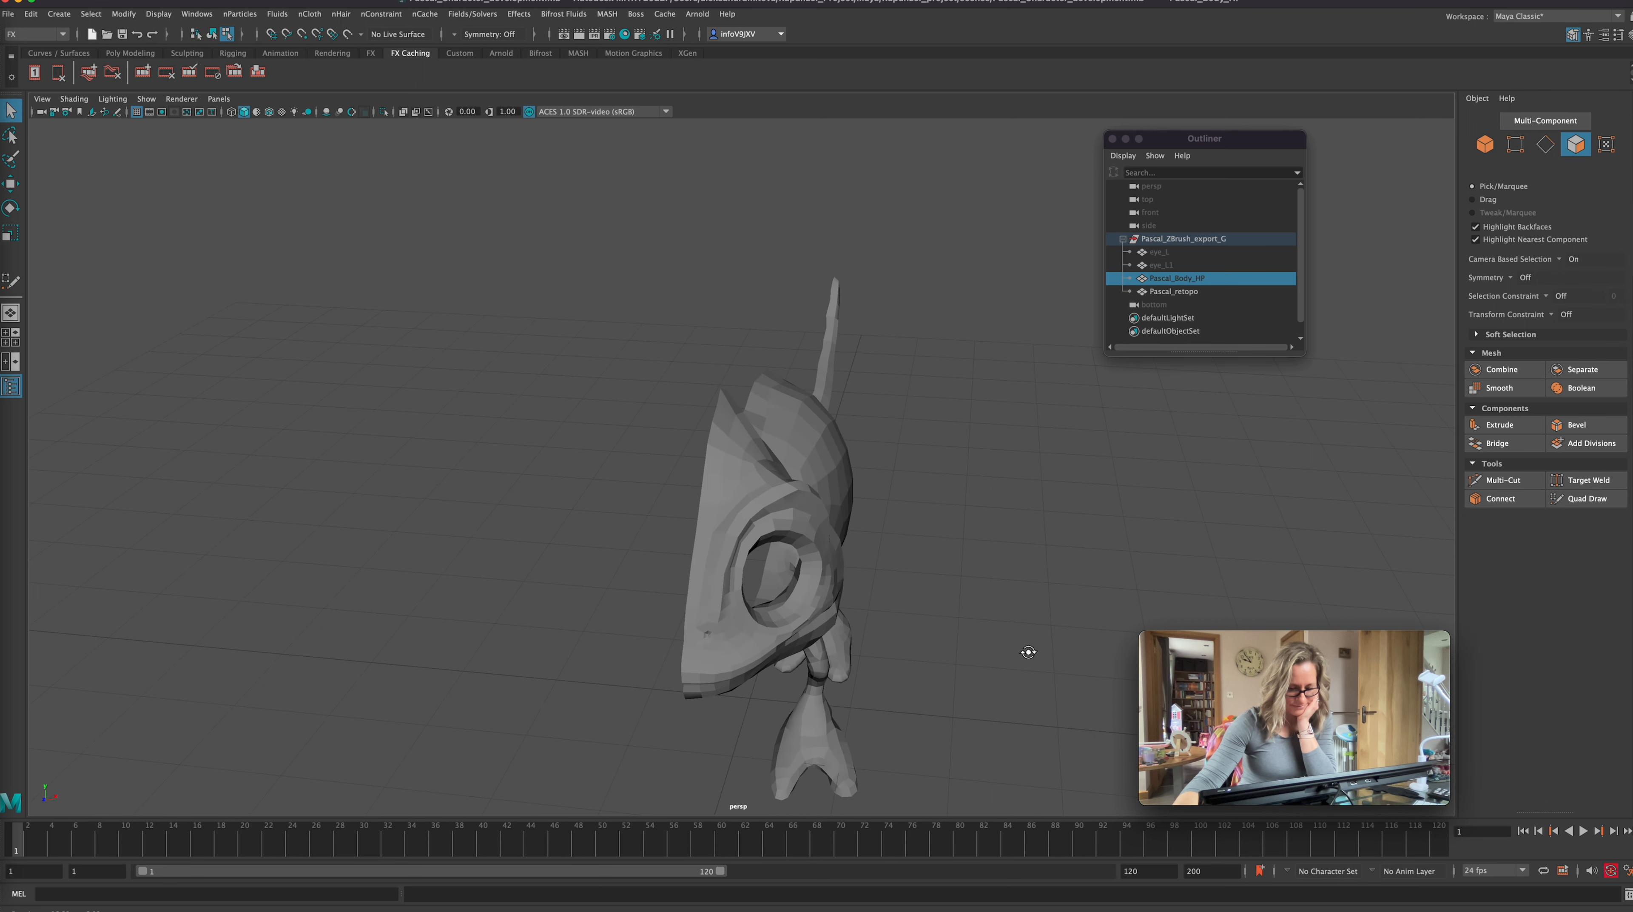
left_click_drag(977, 640, 924, 609, "alt")
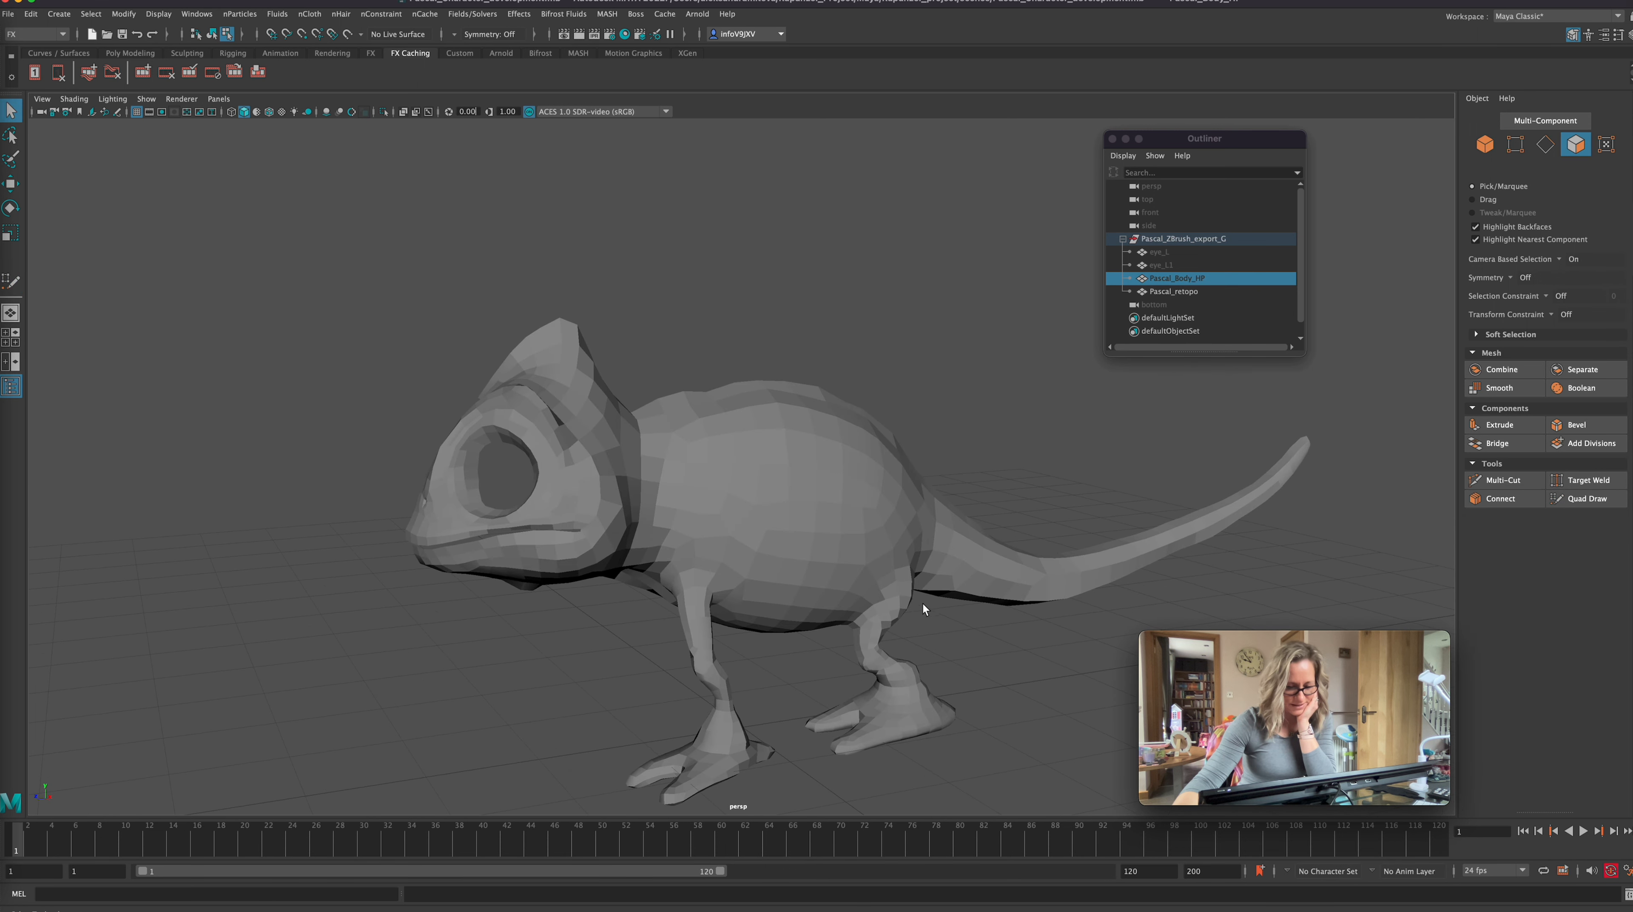
Select all faces of Pascal_retopo, apply Soften Edge using the Modeling menu set, and return to object mode with nothing selected.
left_click(855, 563)
right_click_drag(1079, 604, 776, 550, "alt")
left_click_drag(466, 263, 1130, 785)
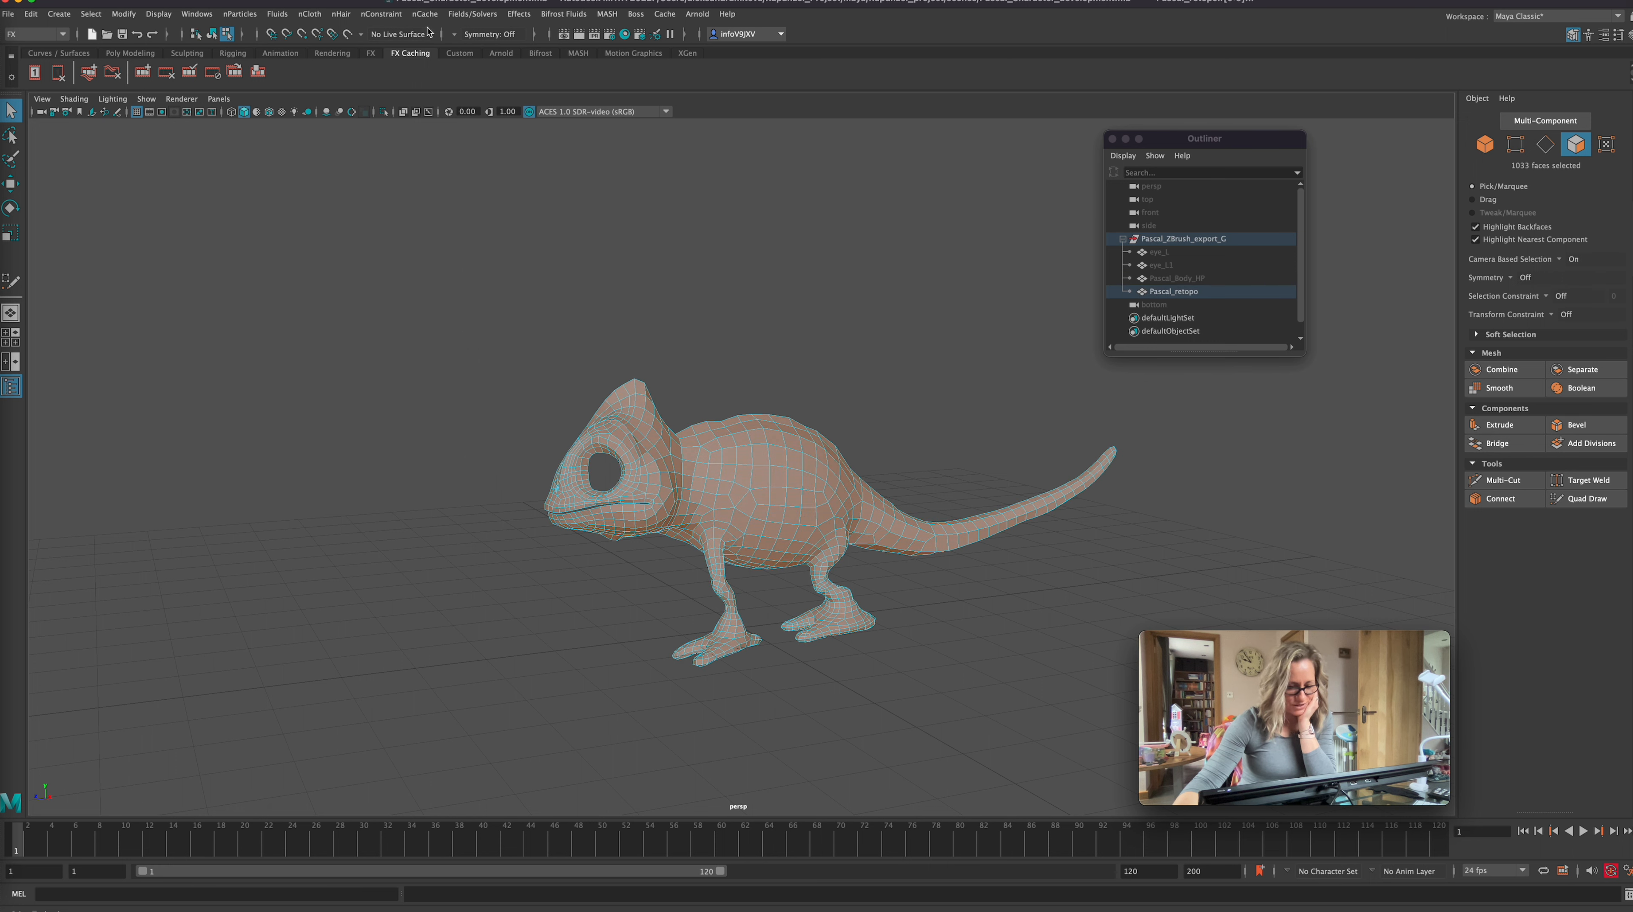
left_click(35, 34)
left_click(38, 55)
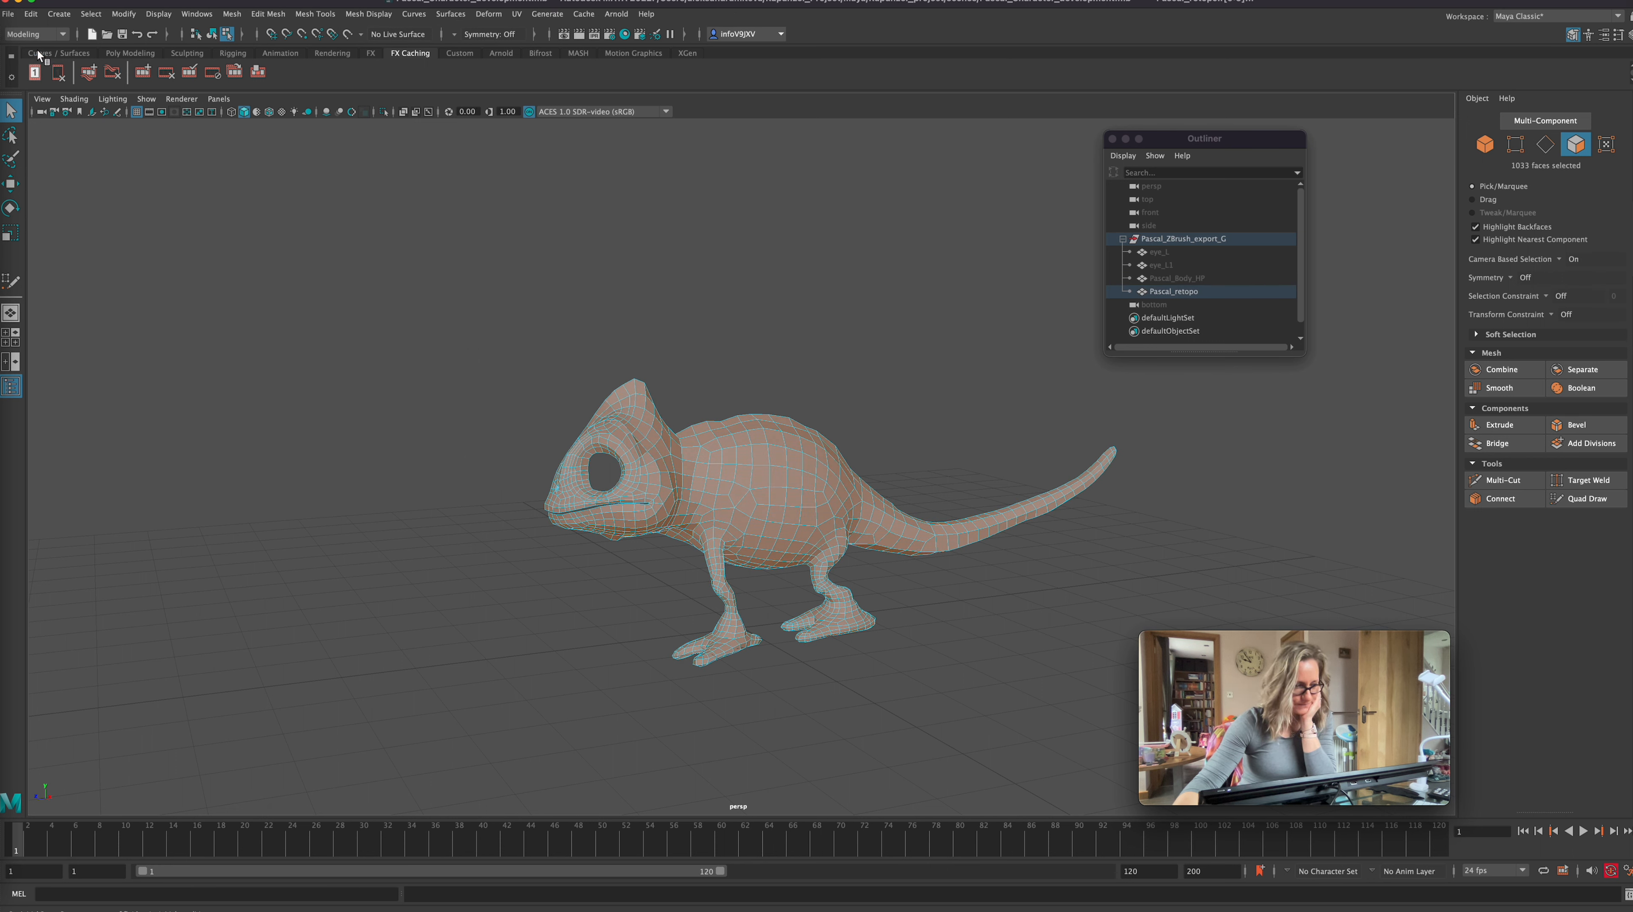
left_click(377, 16)
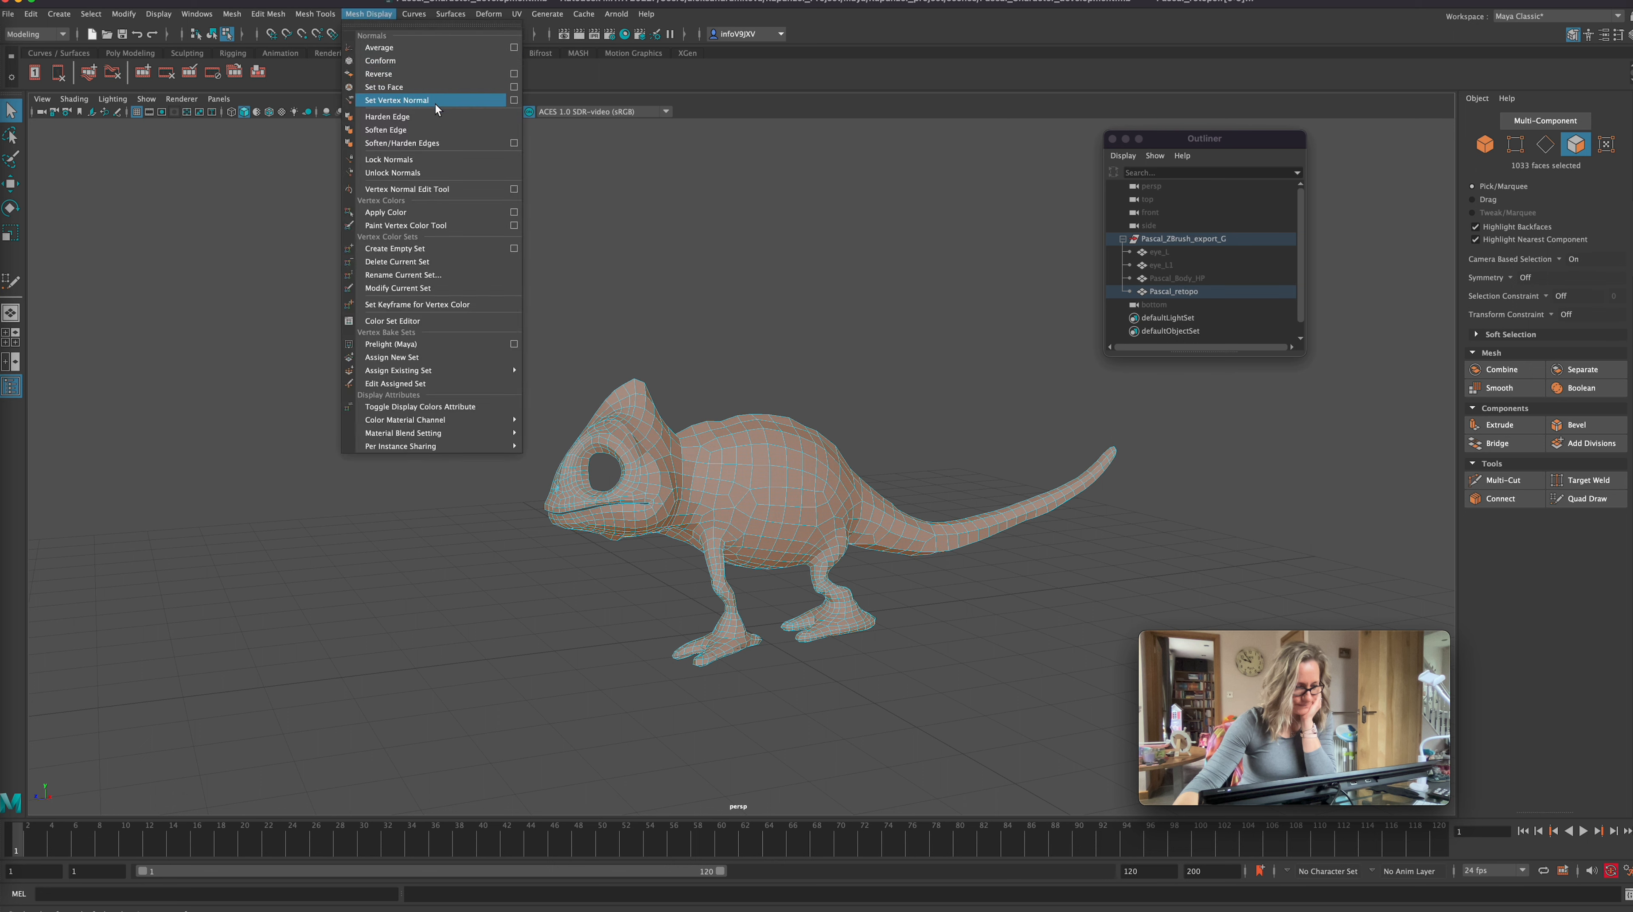
left_click(440, 132)
left_click(1485, 145)
left_click(1014, 624)
left_click_drag(1015, 624, 954, 735, "alt")
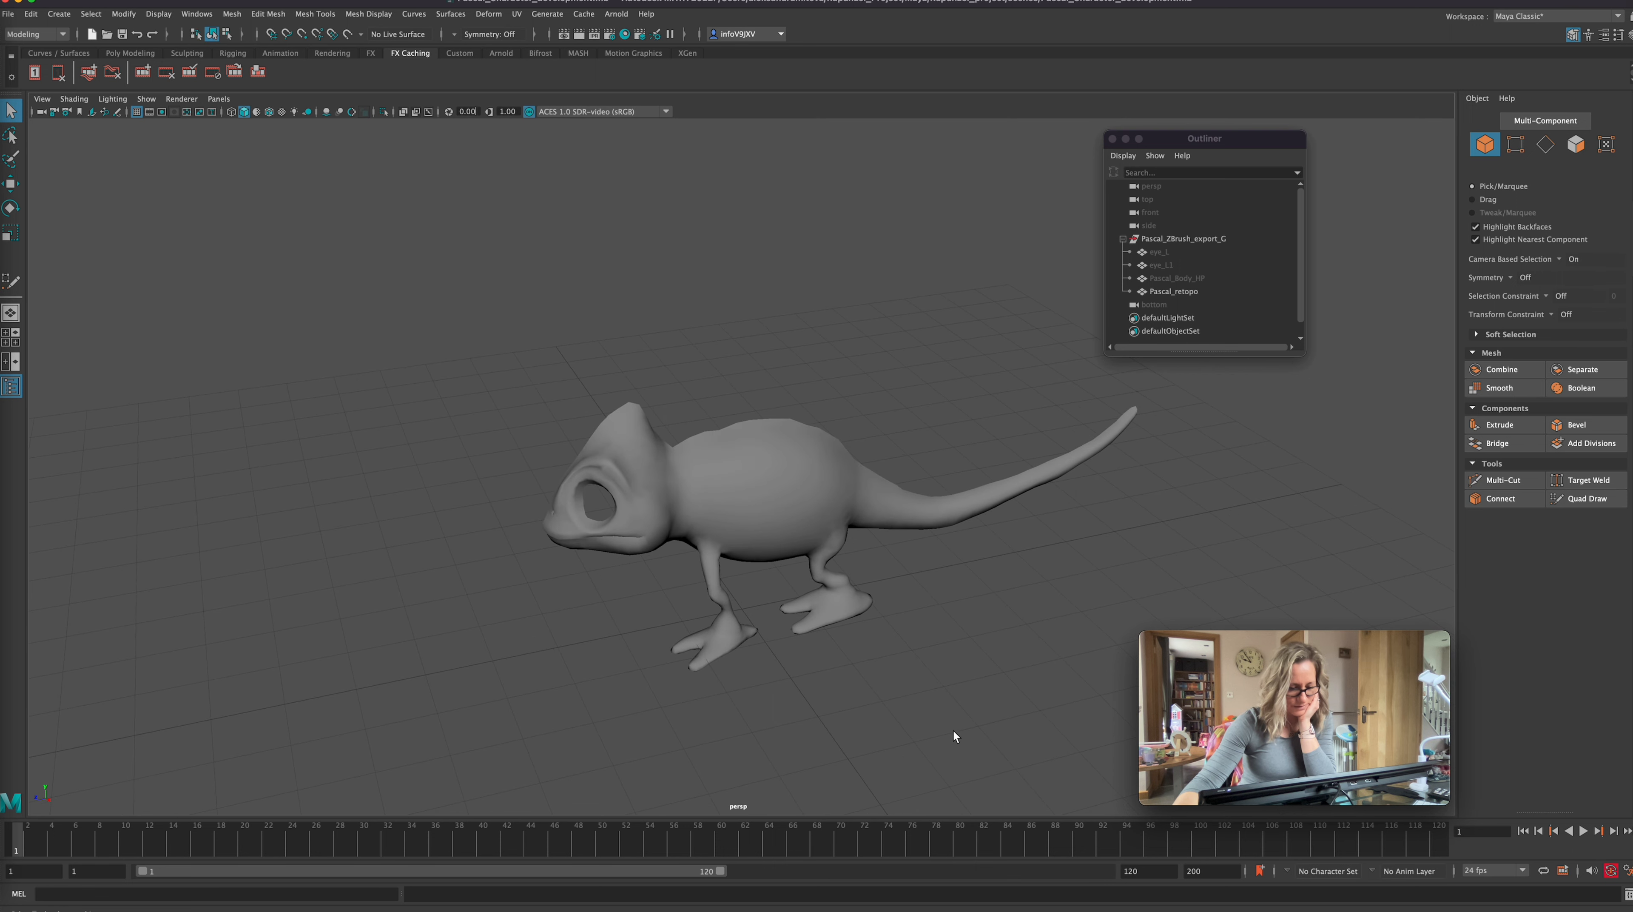
Select the Pascal_retopo mesh, frame it in the view, and unhide the eye_L eyeball.
left_click(783, 492)
mouse_move(907, 664)
left_mouse_down("alt")
mouse_move(941, 660)
mouse_move(917, 660)
left_mouse_up("alt")
key("f")
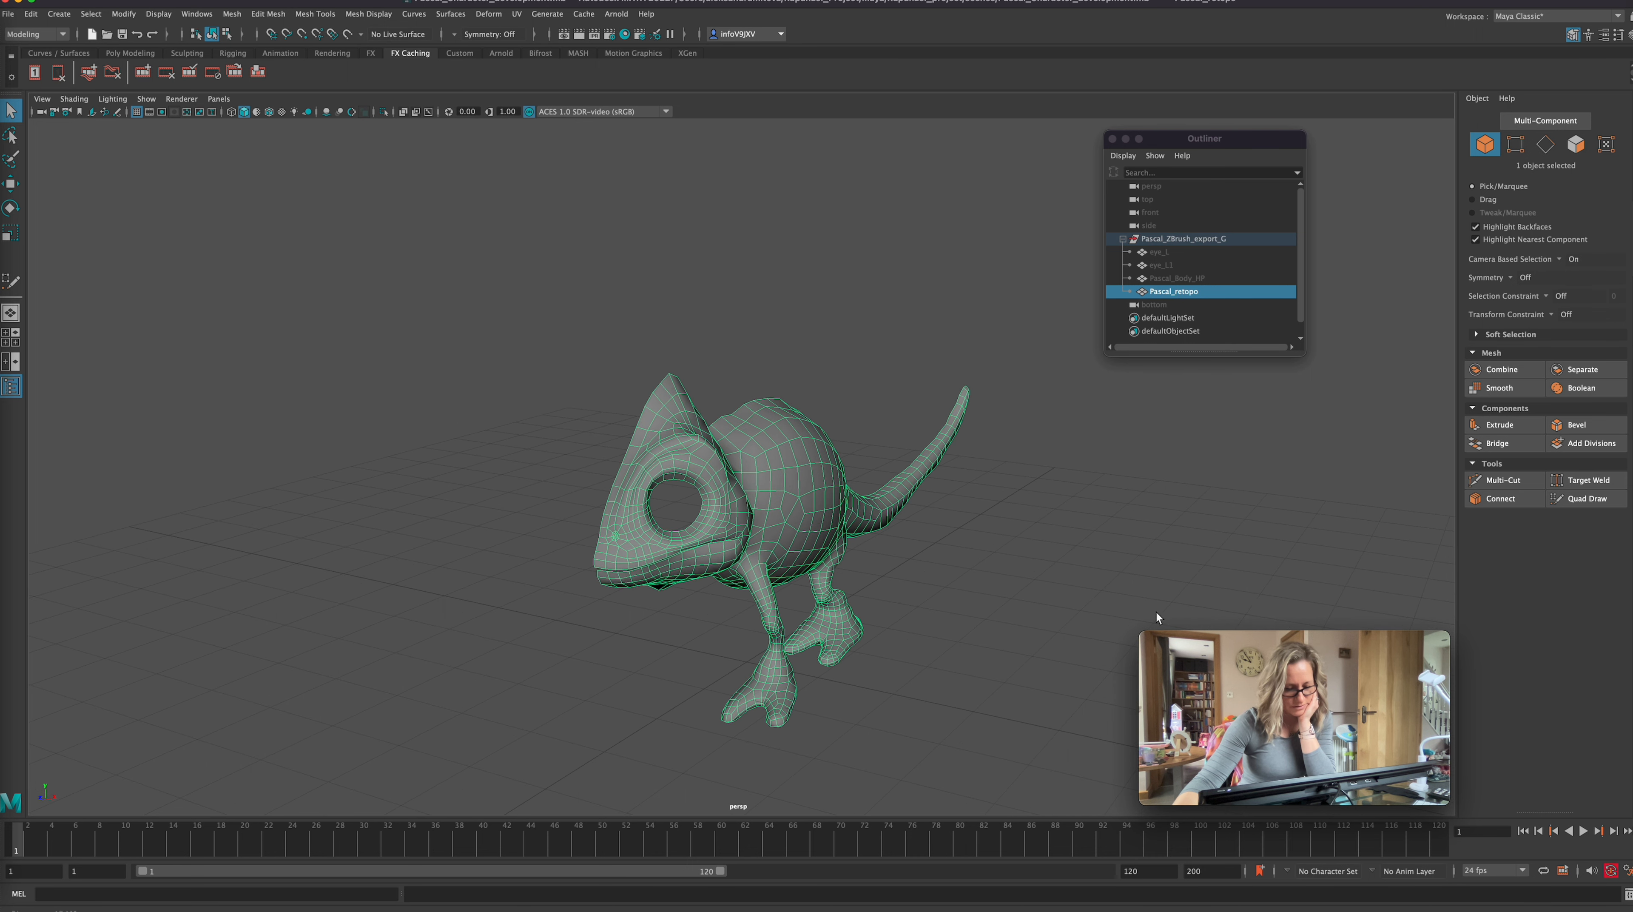
left_click_drag(1071, 667, 1087, 646, "alt")
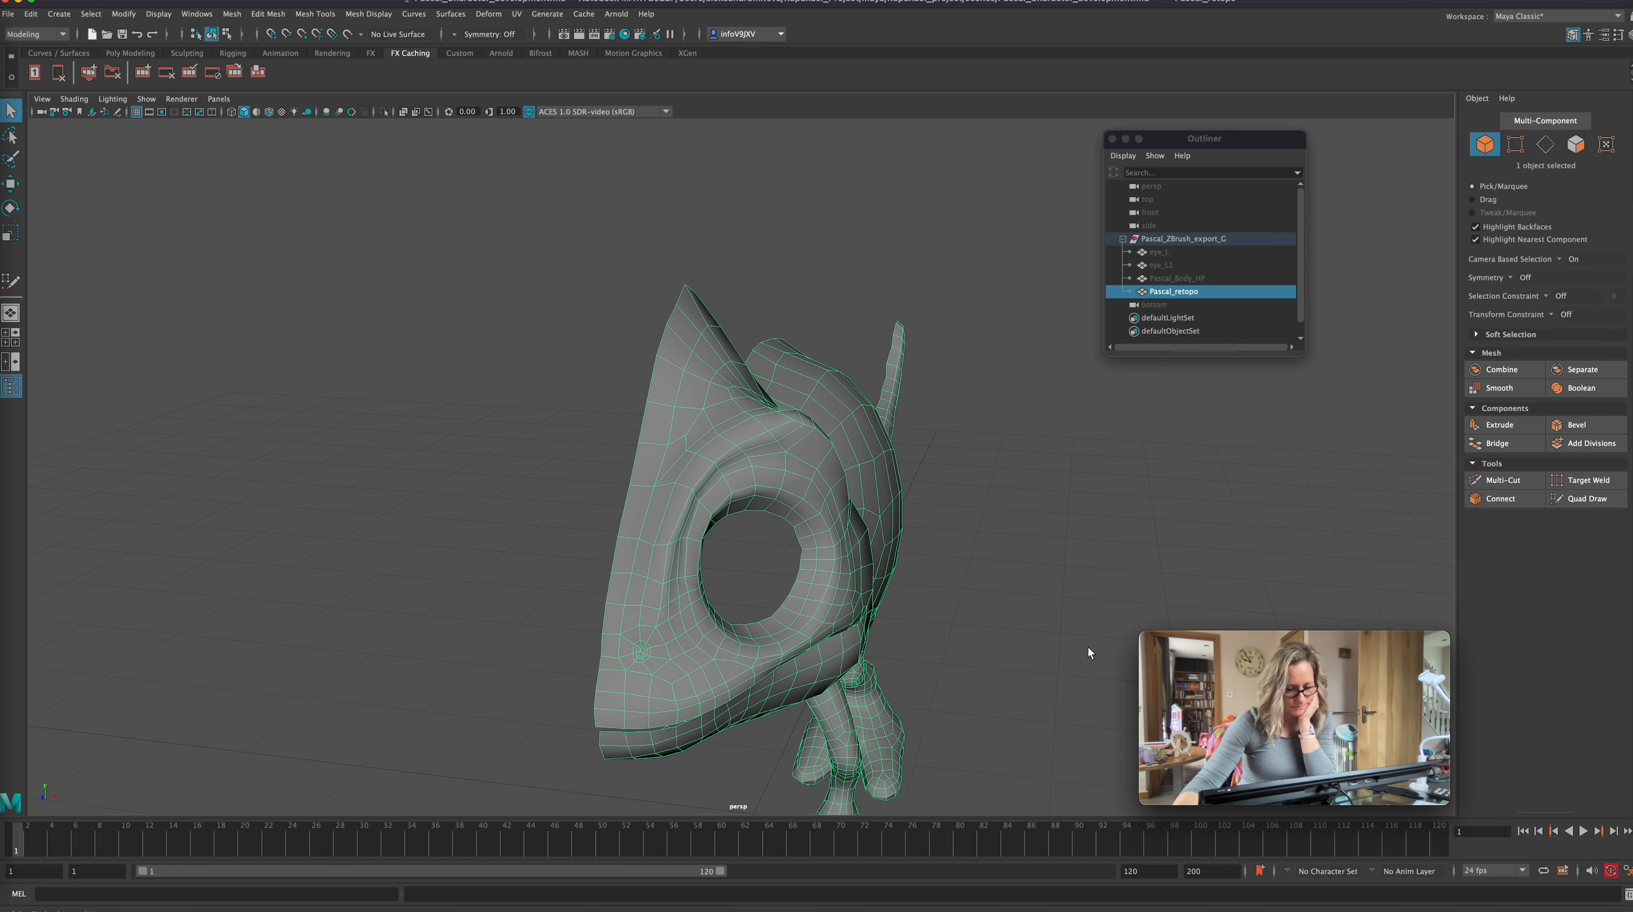
left_click(1160, 253)
key("h")
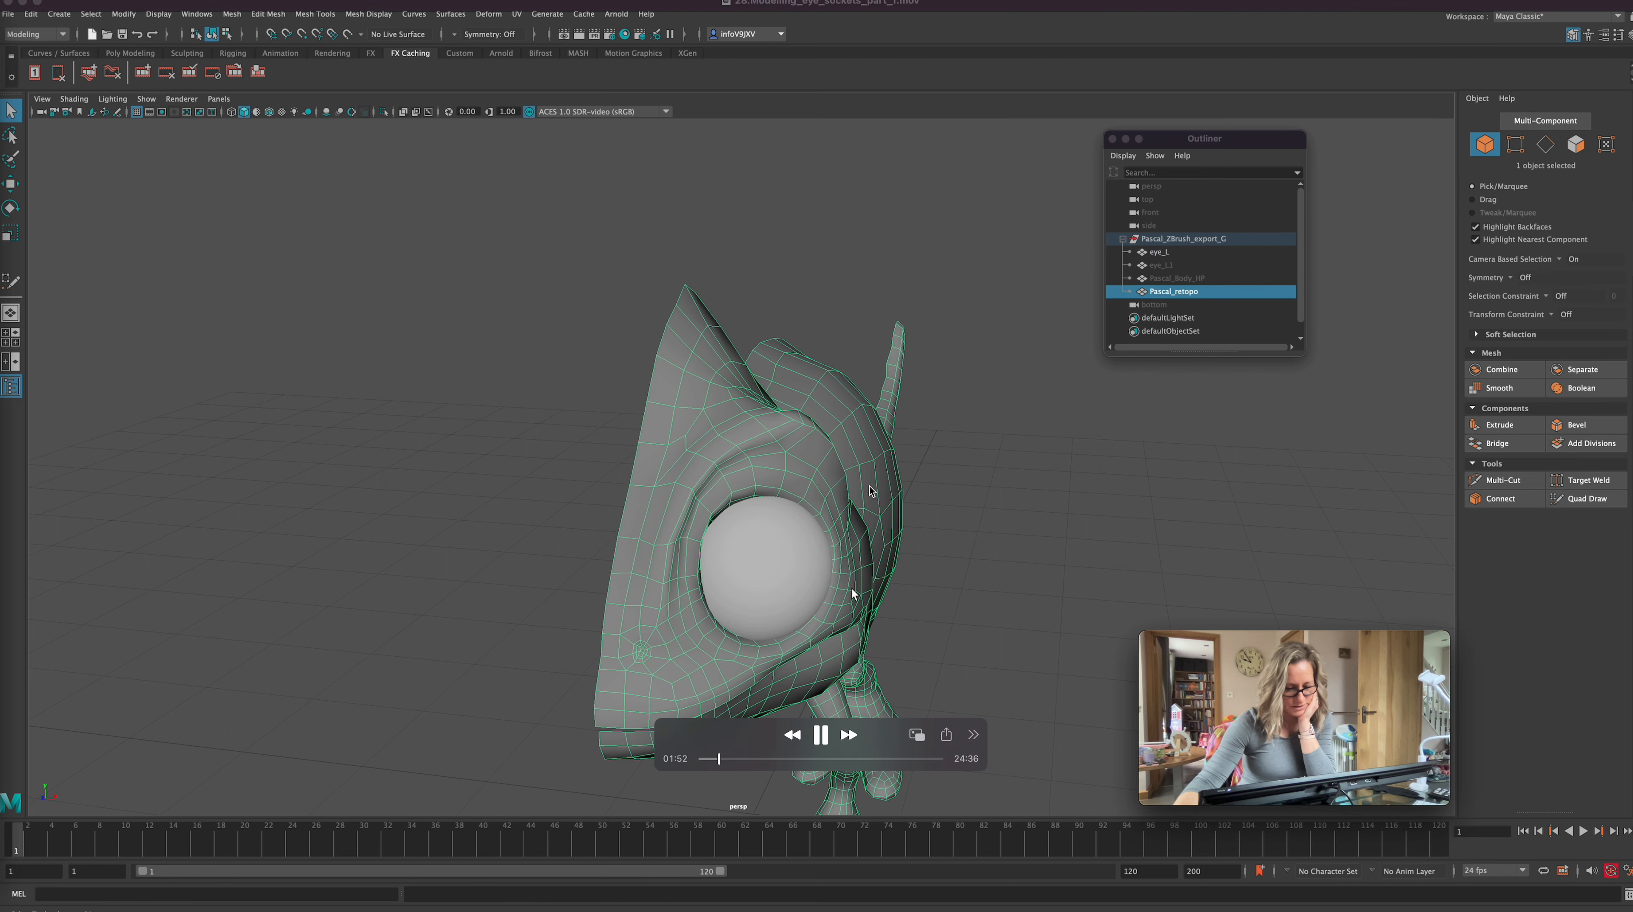
Examine how the eyeball sits in the socket from the front, side and inside the head, briefly using smooth preview.
left_click_drag(843, 486, 972, 403, "alt")
key("3")
left_click_drag(1086, 667, 642, 626, "alt")
key("1")
left_click_drag(1056, 685, 1142, 635, "alt")
middle_click_drag(1129, 629, 958, 630, "alt")
right_click_drag(958, 629, 1322, 570, "alt")
middle_click_drag(1321, 570, 1093, 645, "alt")
left_click_drag(1093, 645, 1156, 622, "alt")
middle_click_drag(1153, 621, 1046, 612, "alt")
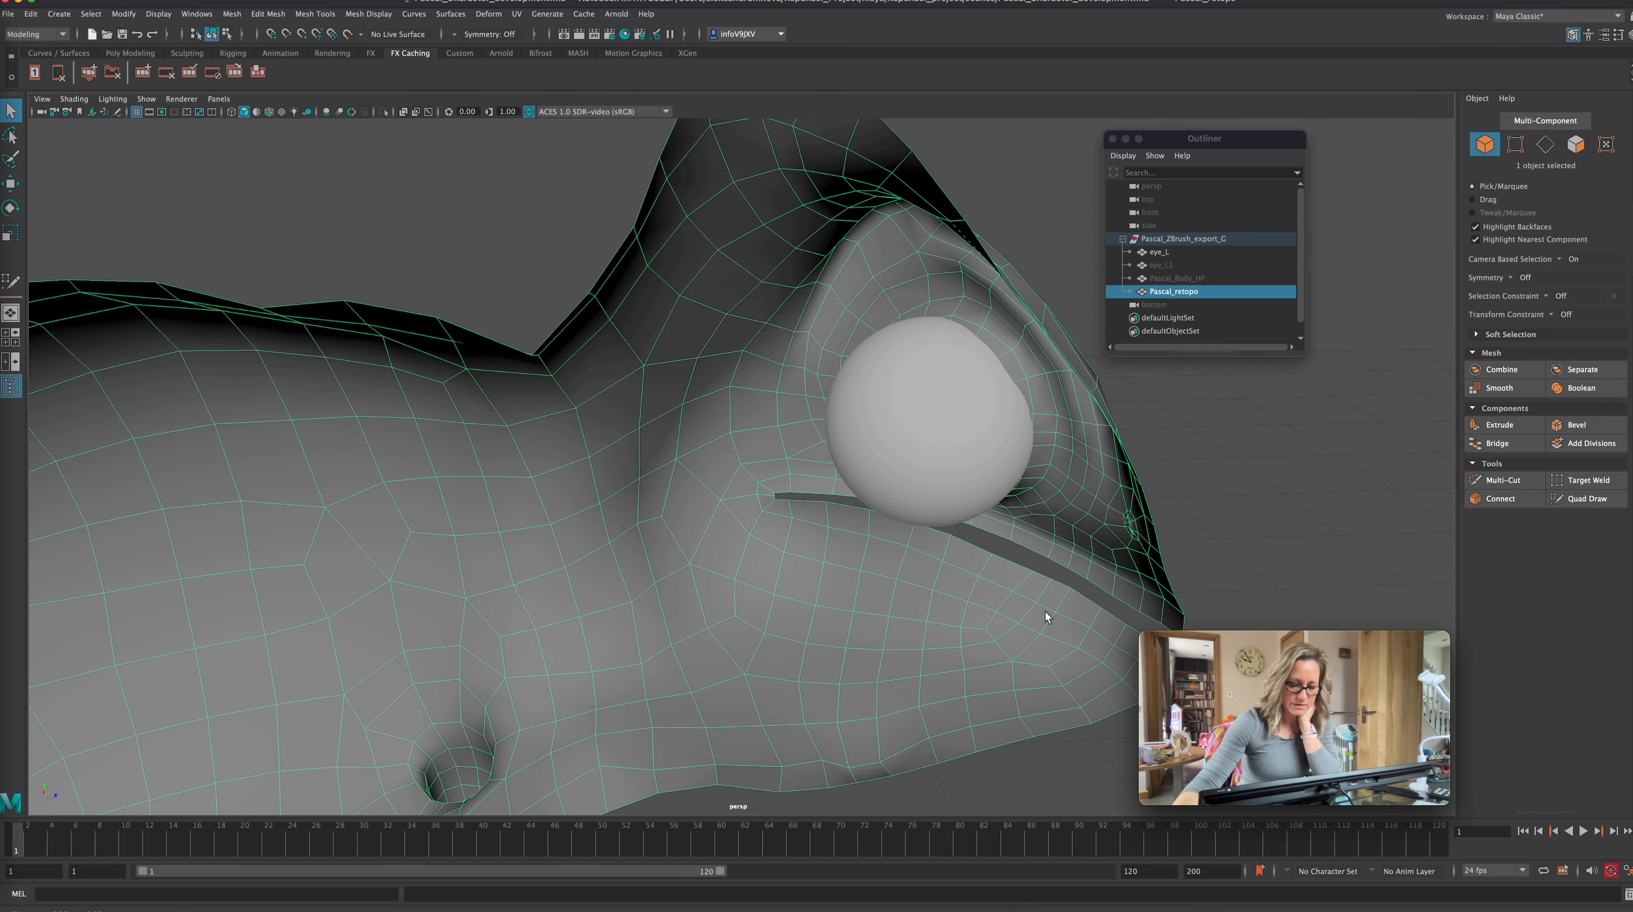
Select the edge loop bordering the eye opening on Pascal_retopo, using wireframe display to reach it behind the eyeball.
key("F10")
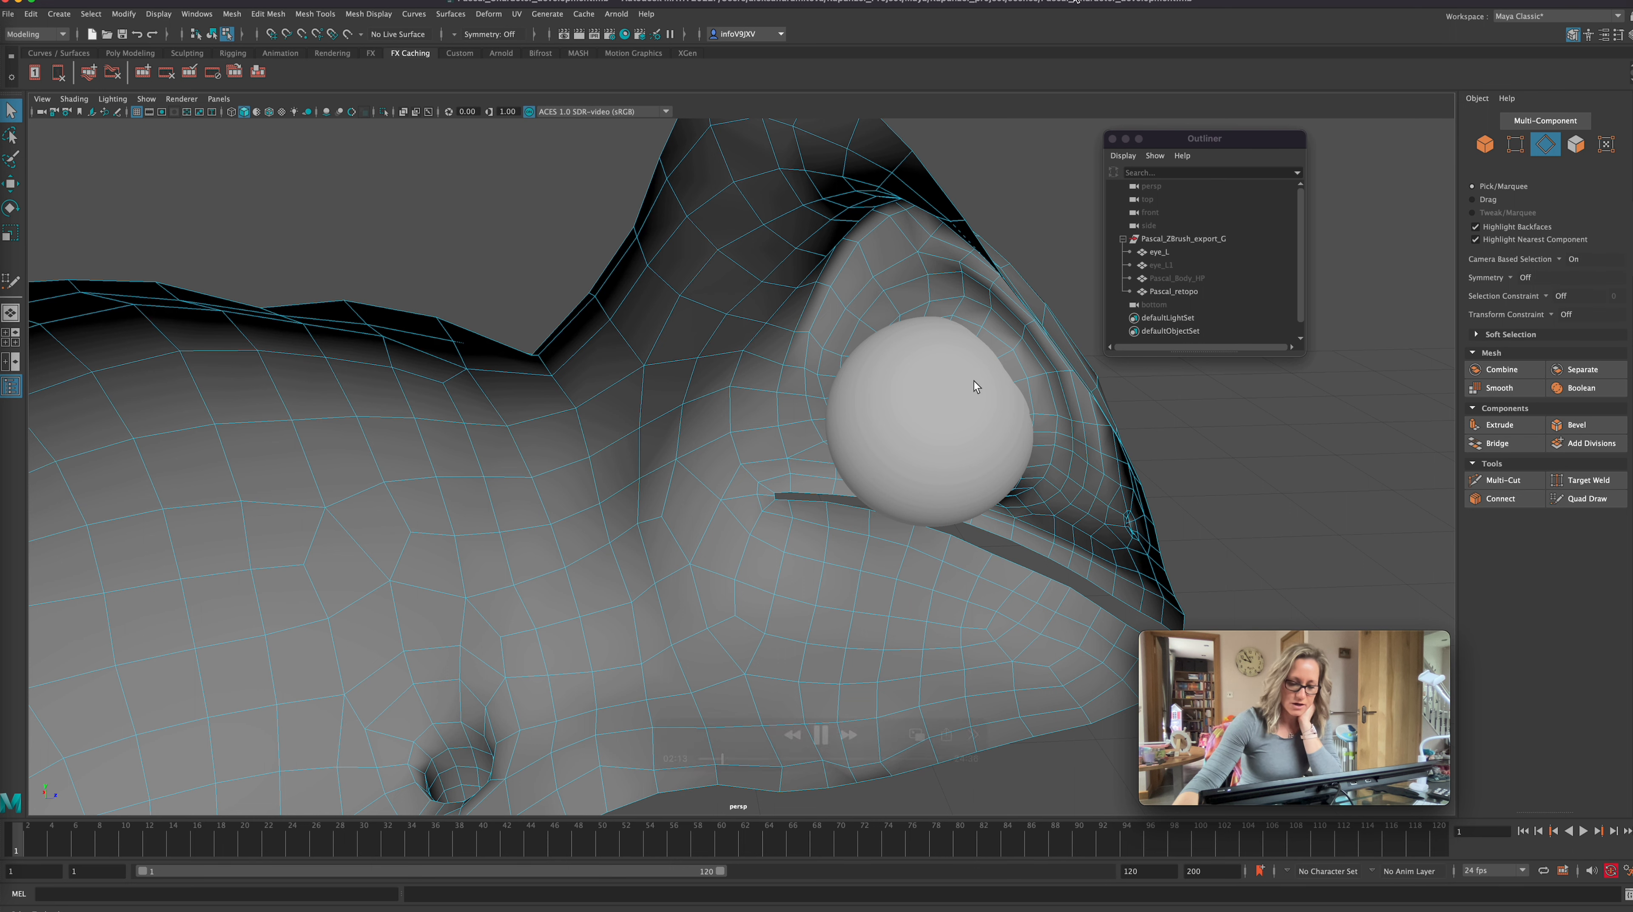
key("4")
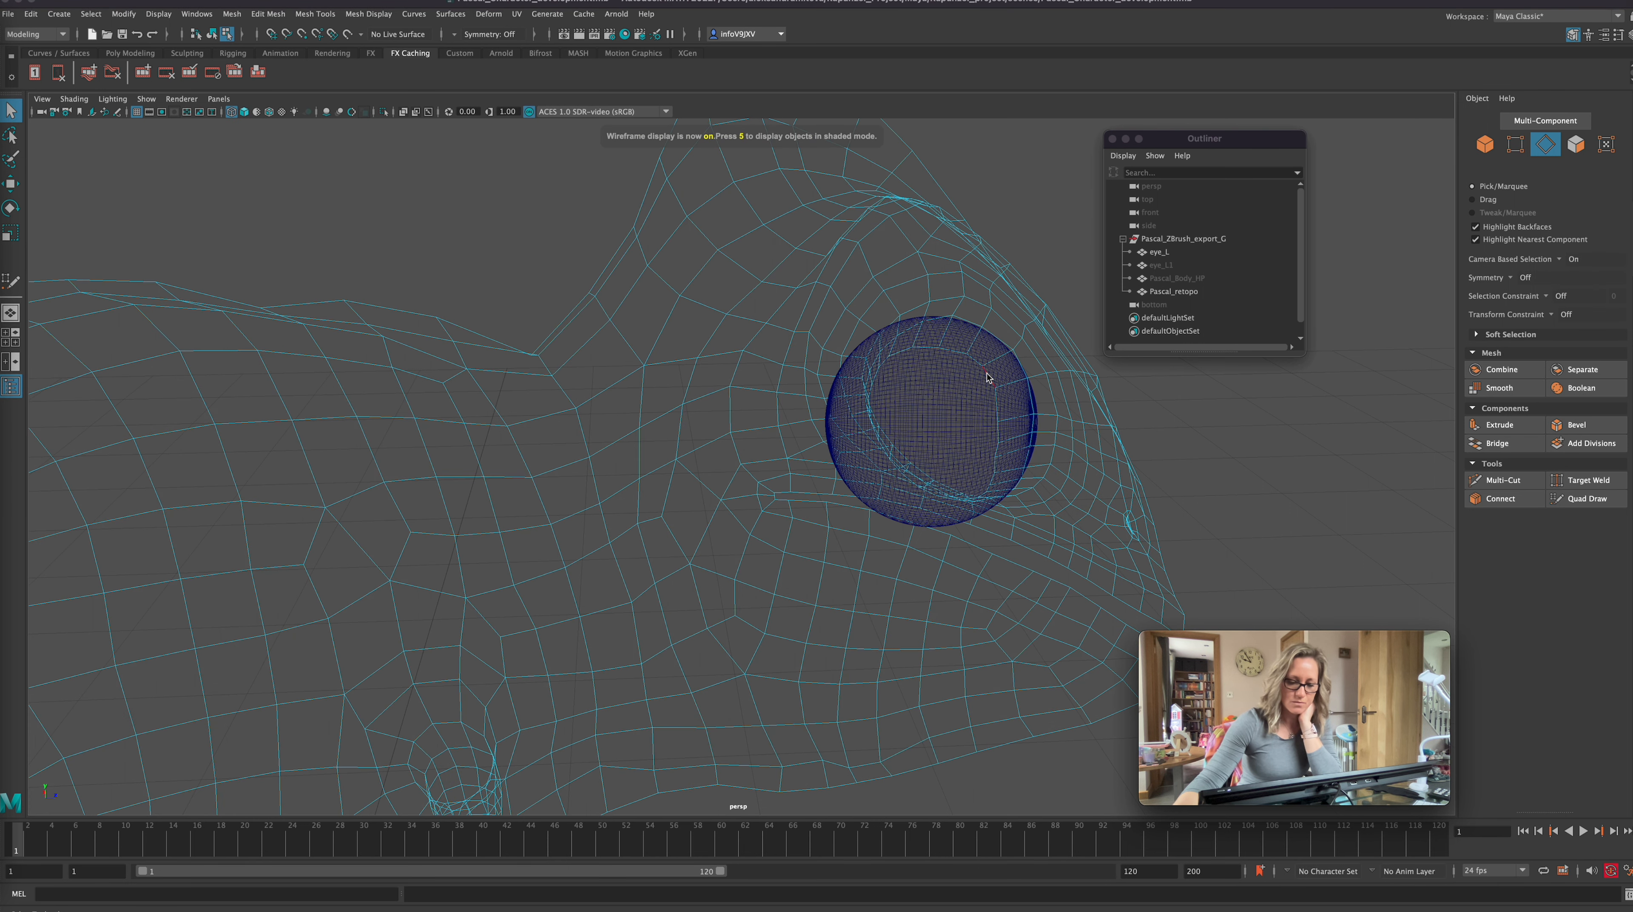
double_click(988, 375)
mouse_move(1003, 435)
left_mouse_down("alt")
mouse_move(1254, 572)
mouse_move(1159, 567)
mouse_move(1181, 528)
left_mouse_up("alt")
key("5")
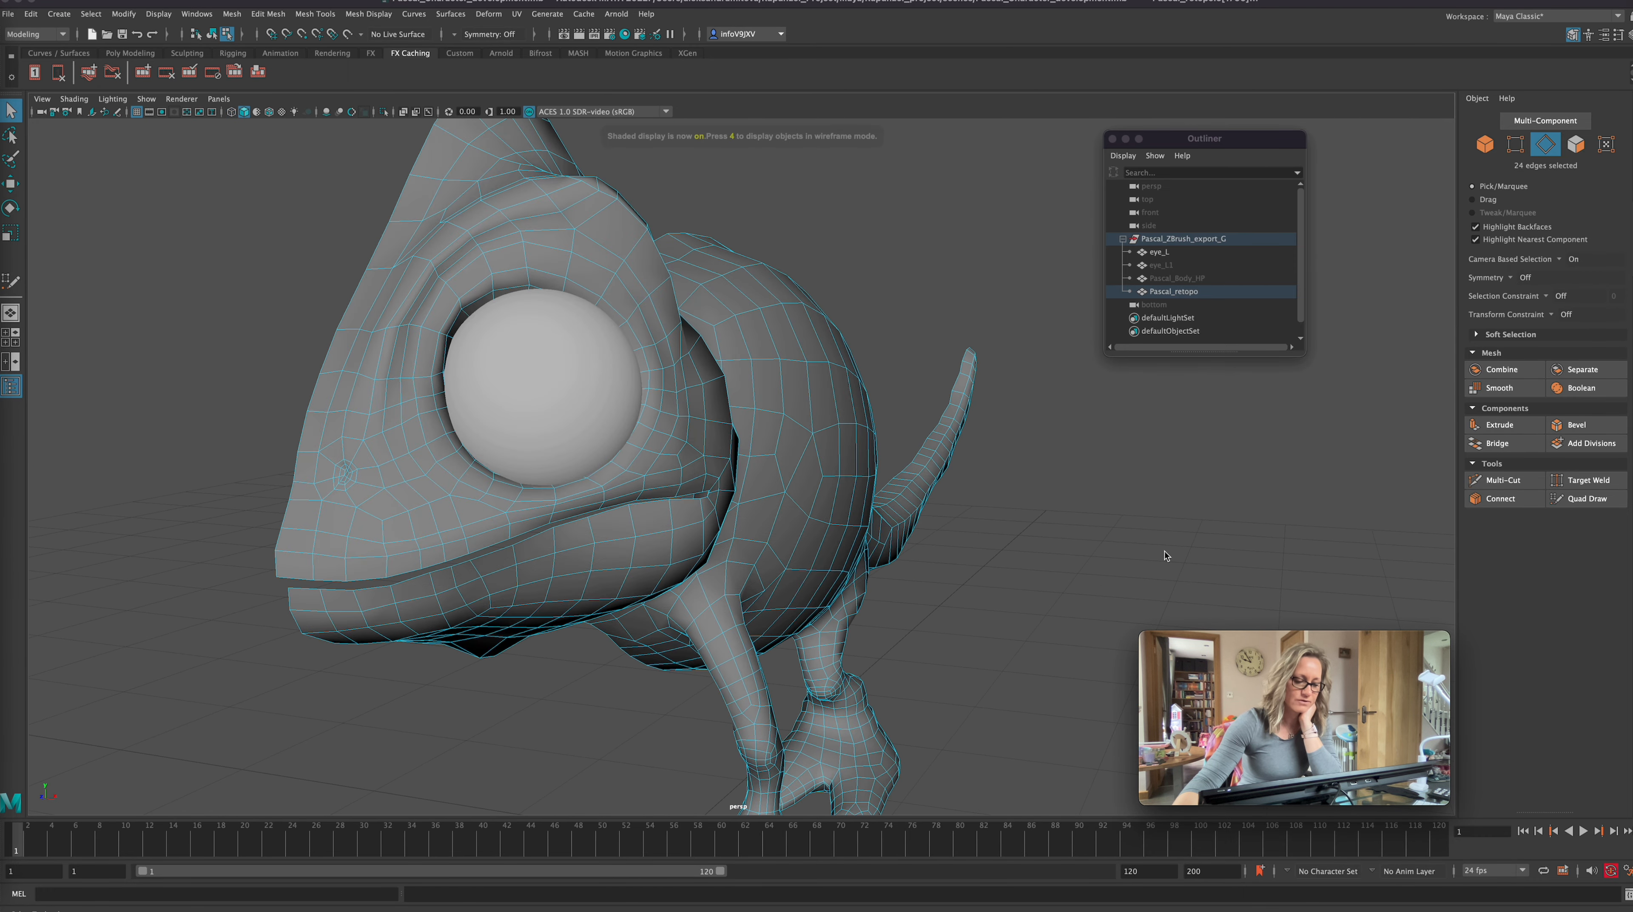
left_click_drag(1105, 587, 1143, 591, "alt")
Try to scale the selected eye-opening edge loop uniformly.
key("r")
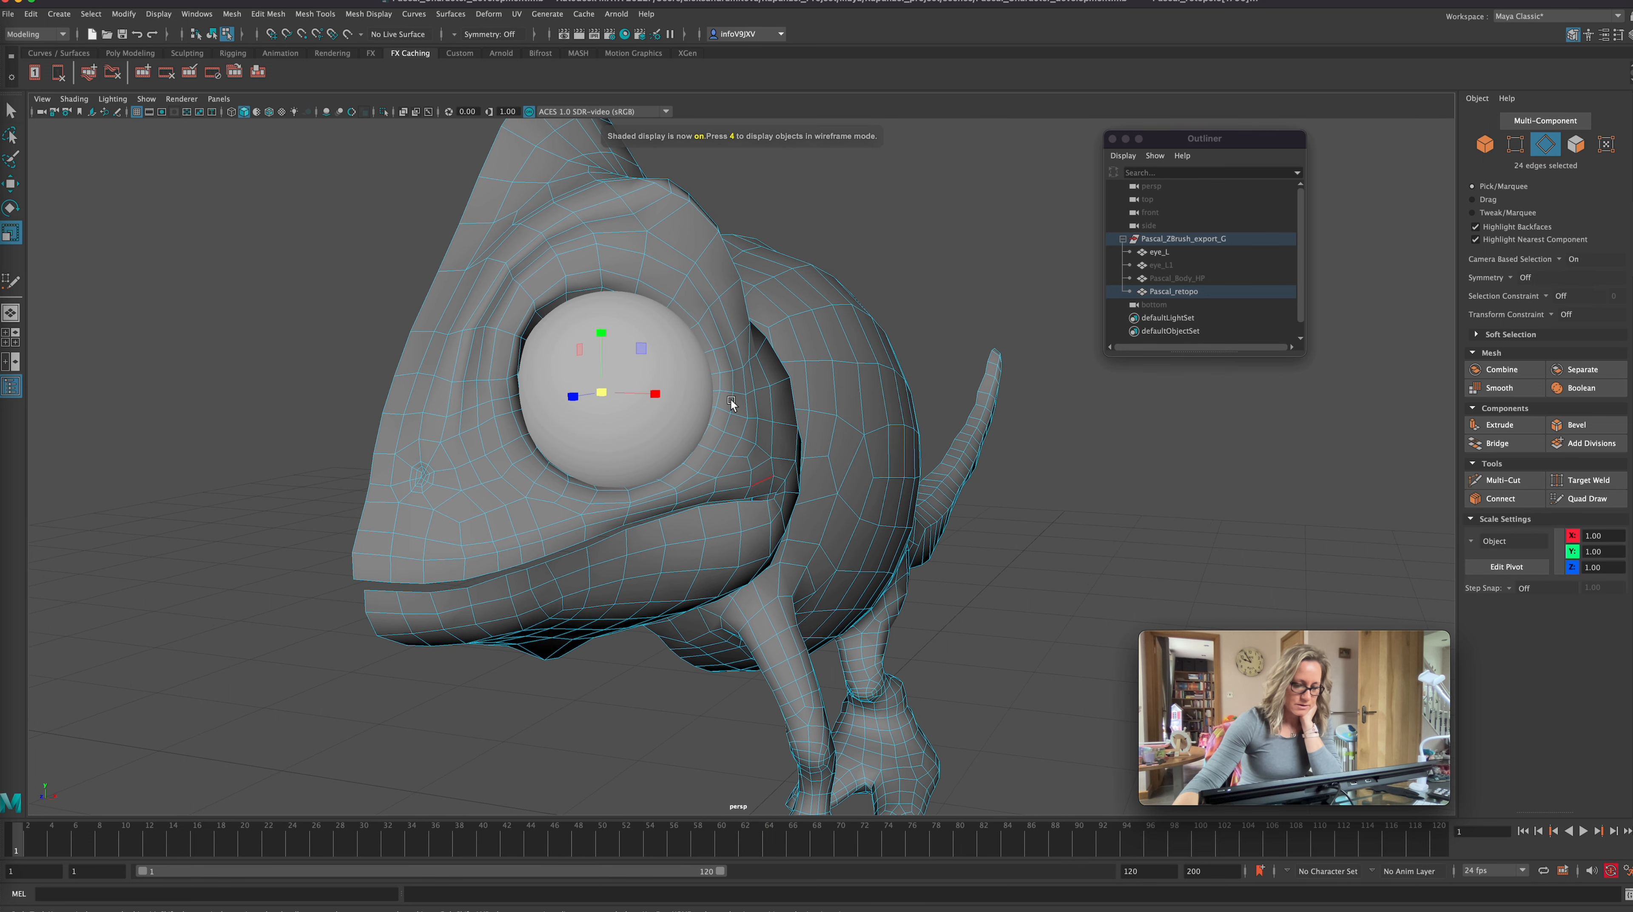
left_click_drag(601, 396, 629, 462)
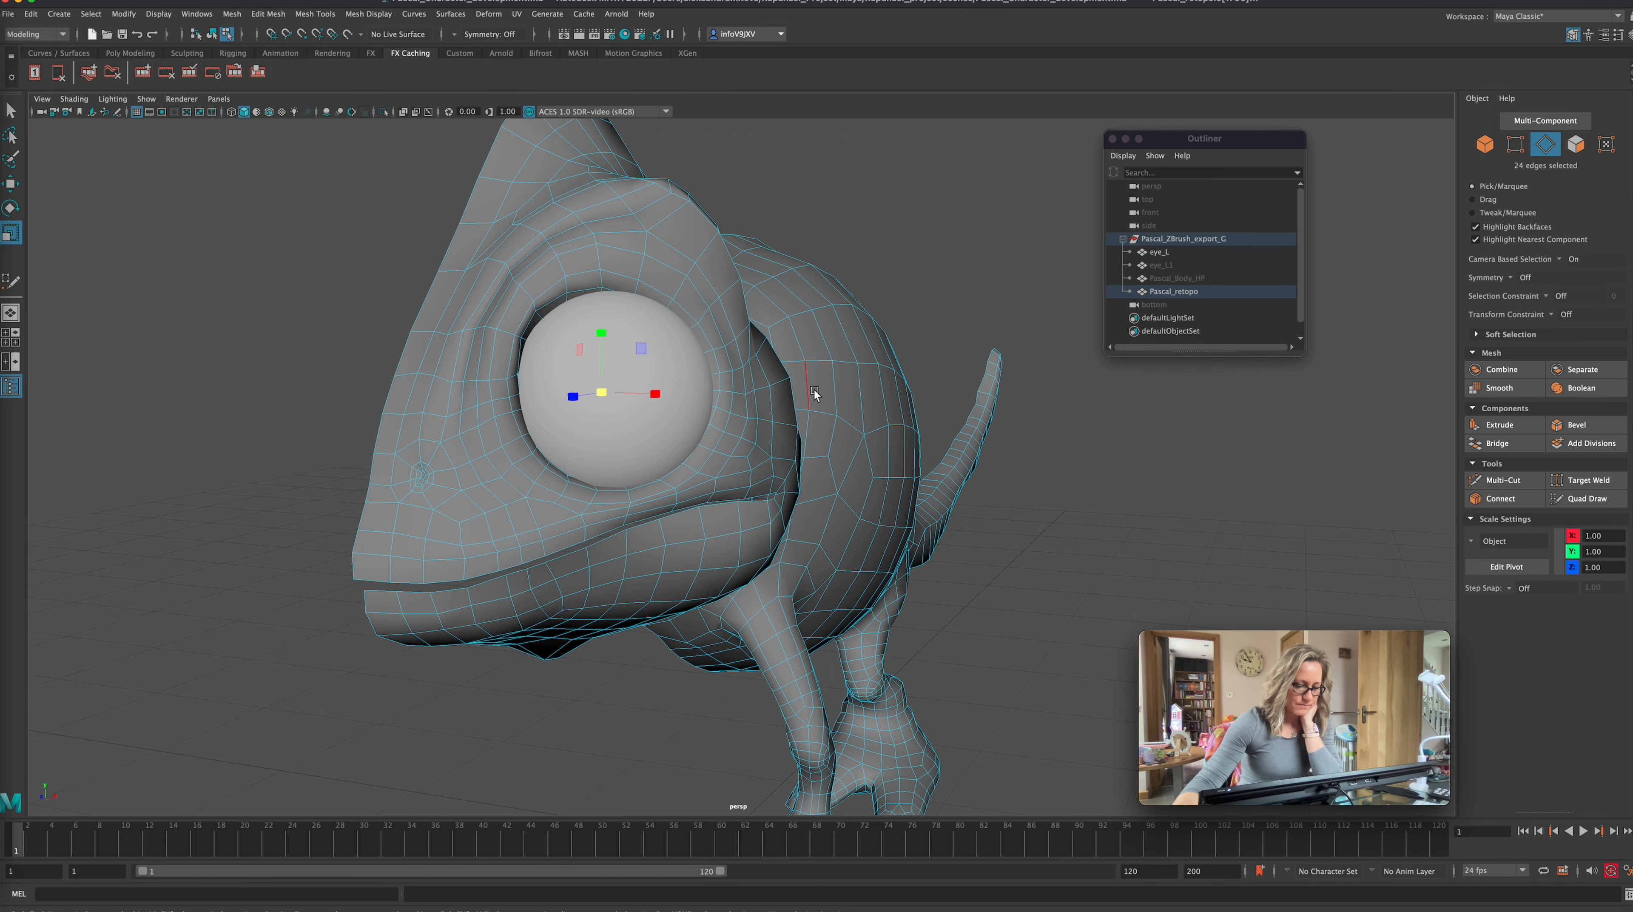
left_click_drag(617, 395, 649, 389)
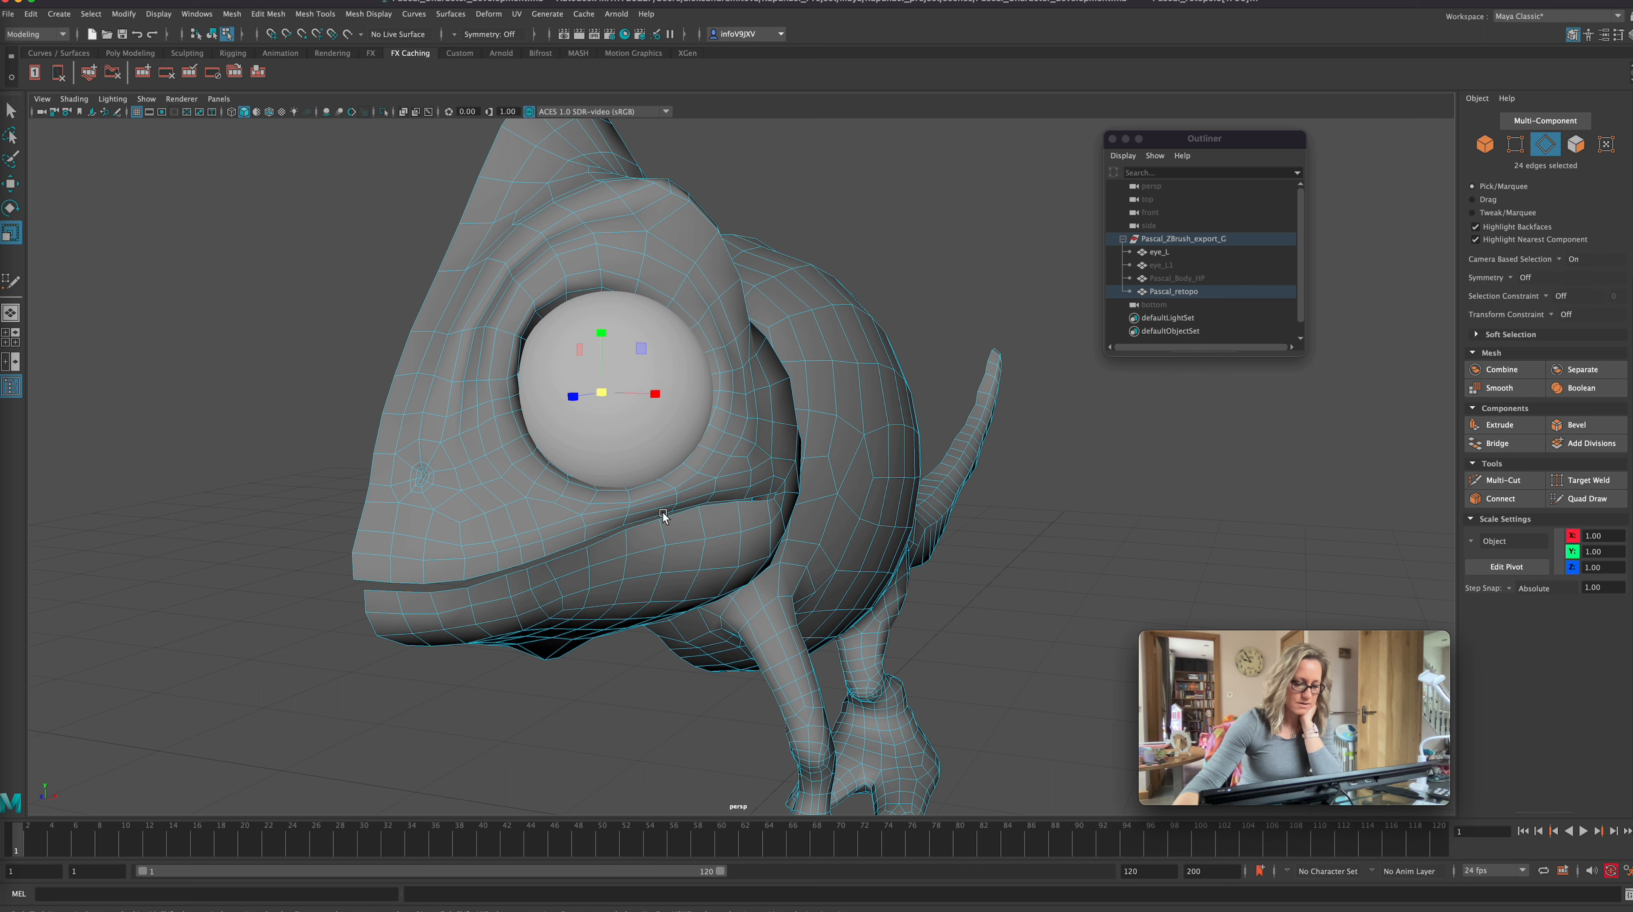
Reset the Scale tool settings to their defaults and try scaling the eye-opening edge loop again.
double_click(13, 230)
left_click(1324, 159)
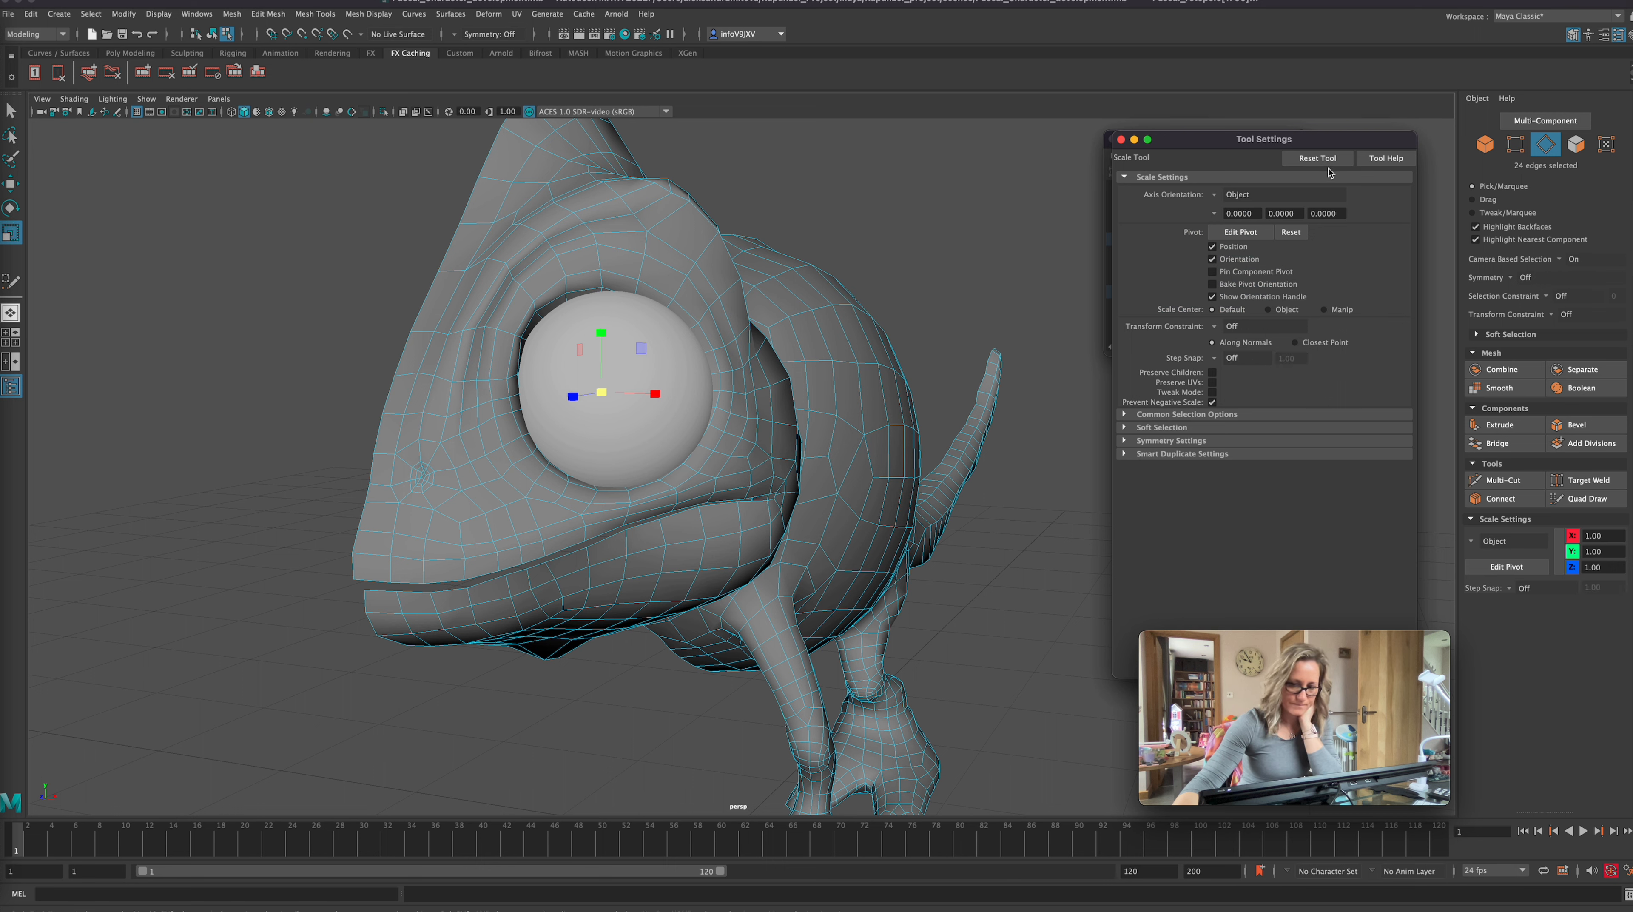
left_click(1118, 140)
left_click_drag(613, 392, 702, 511)
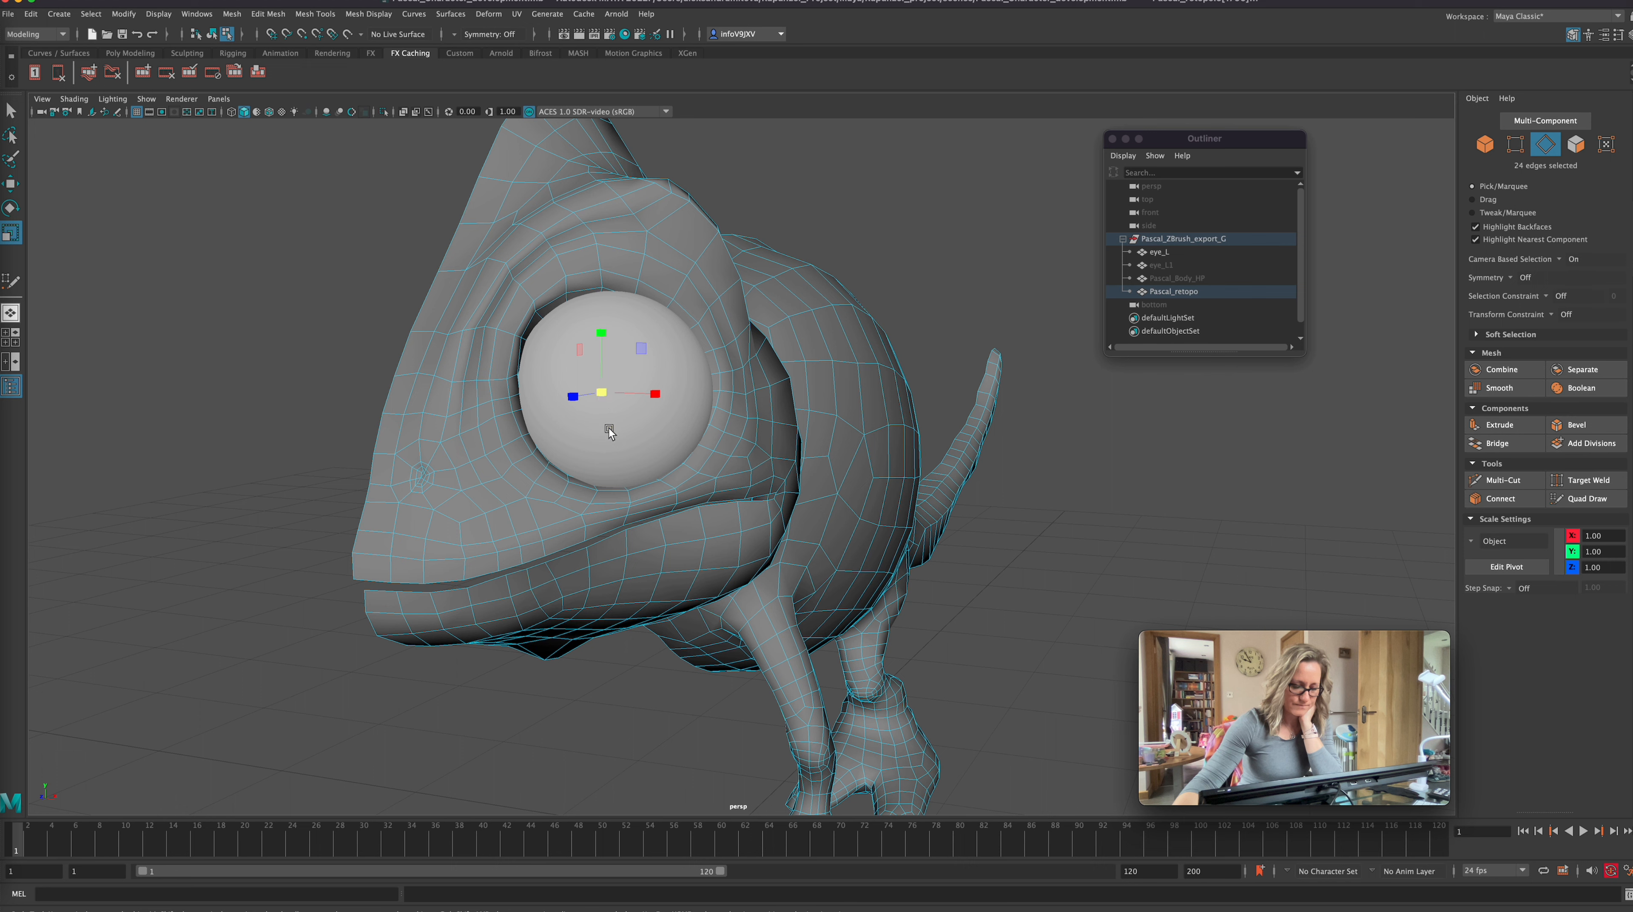
left_click_drag(606, 743, 640, 632, "alt")
left_click_drag(605, 403, 657, 701)
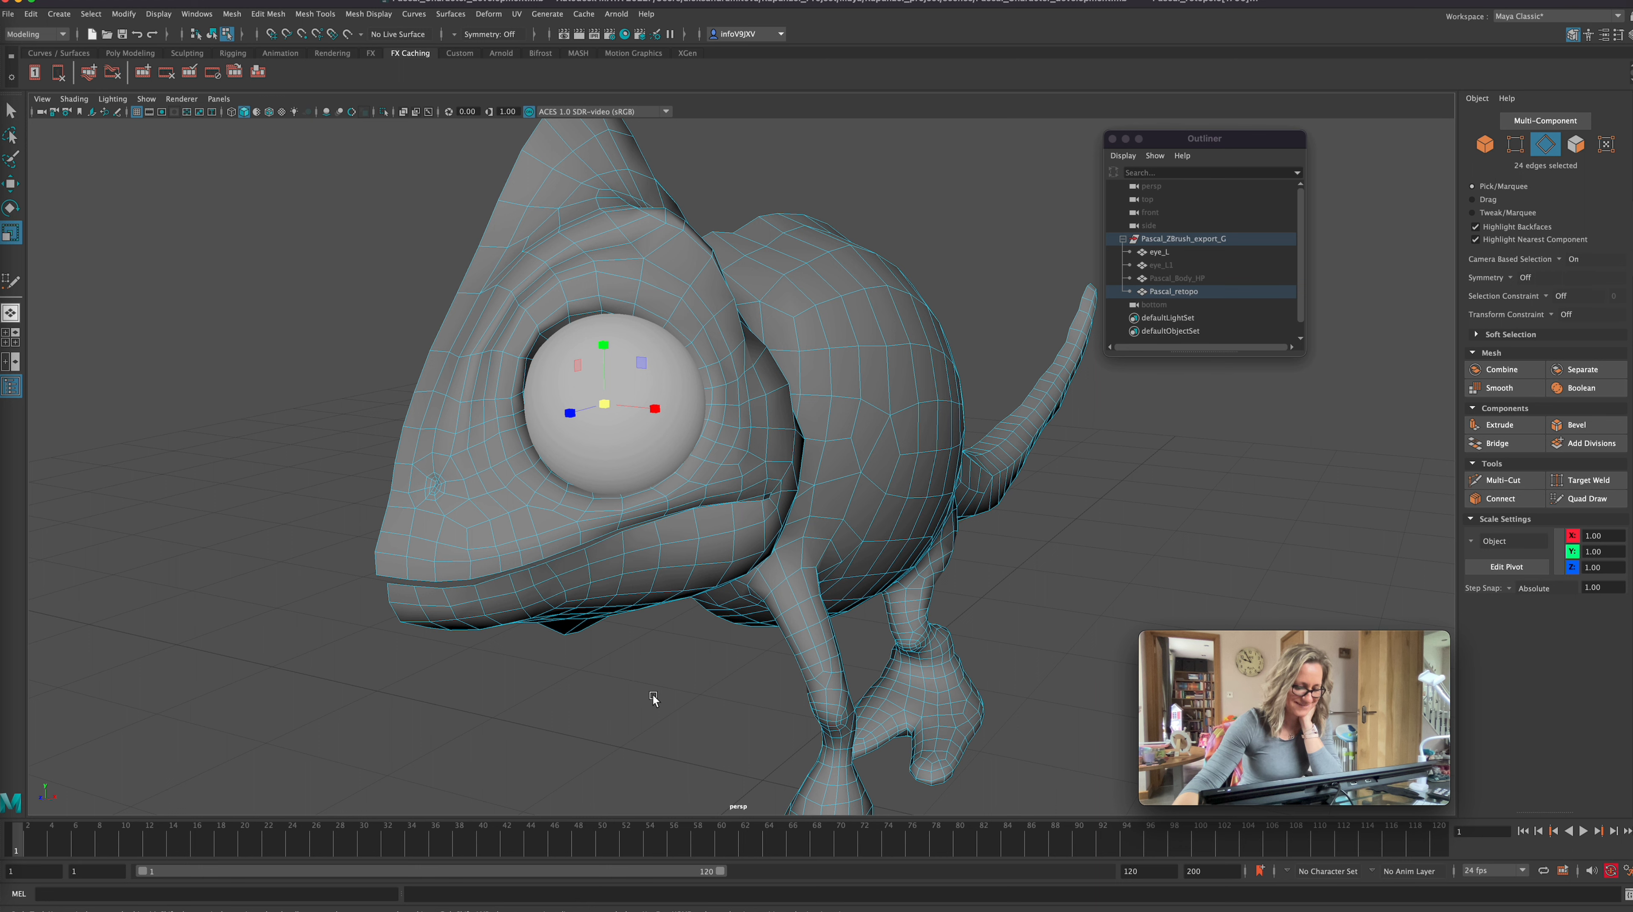
Switch Pascal_retopo to object mode and back to edge mode, try scaling the eye loop, and toggle Soft Selection on and off.
left_click_drag(662, 603, 810, 694, "alt")
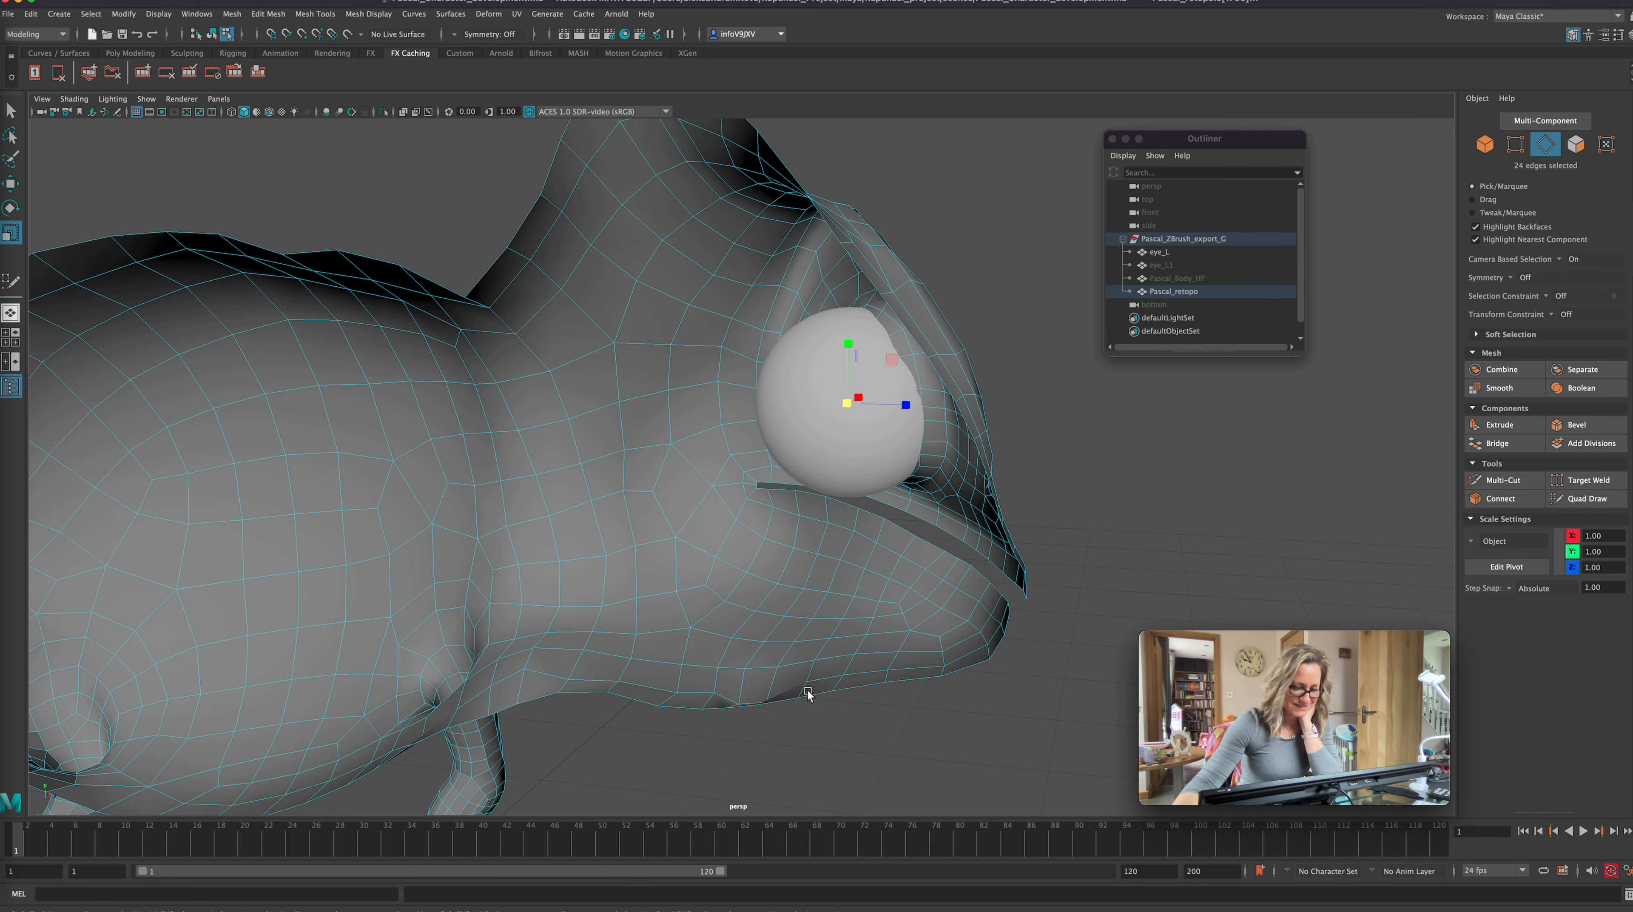
left_click_drag(1215, 551, 1169, 515, "alt")
left_click(1485, 144)
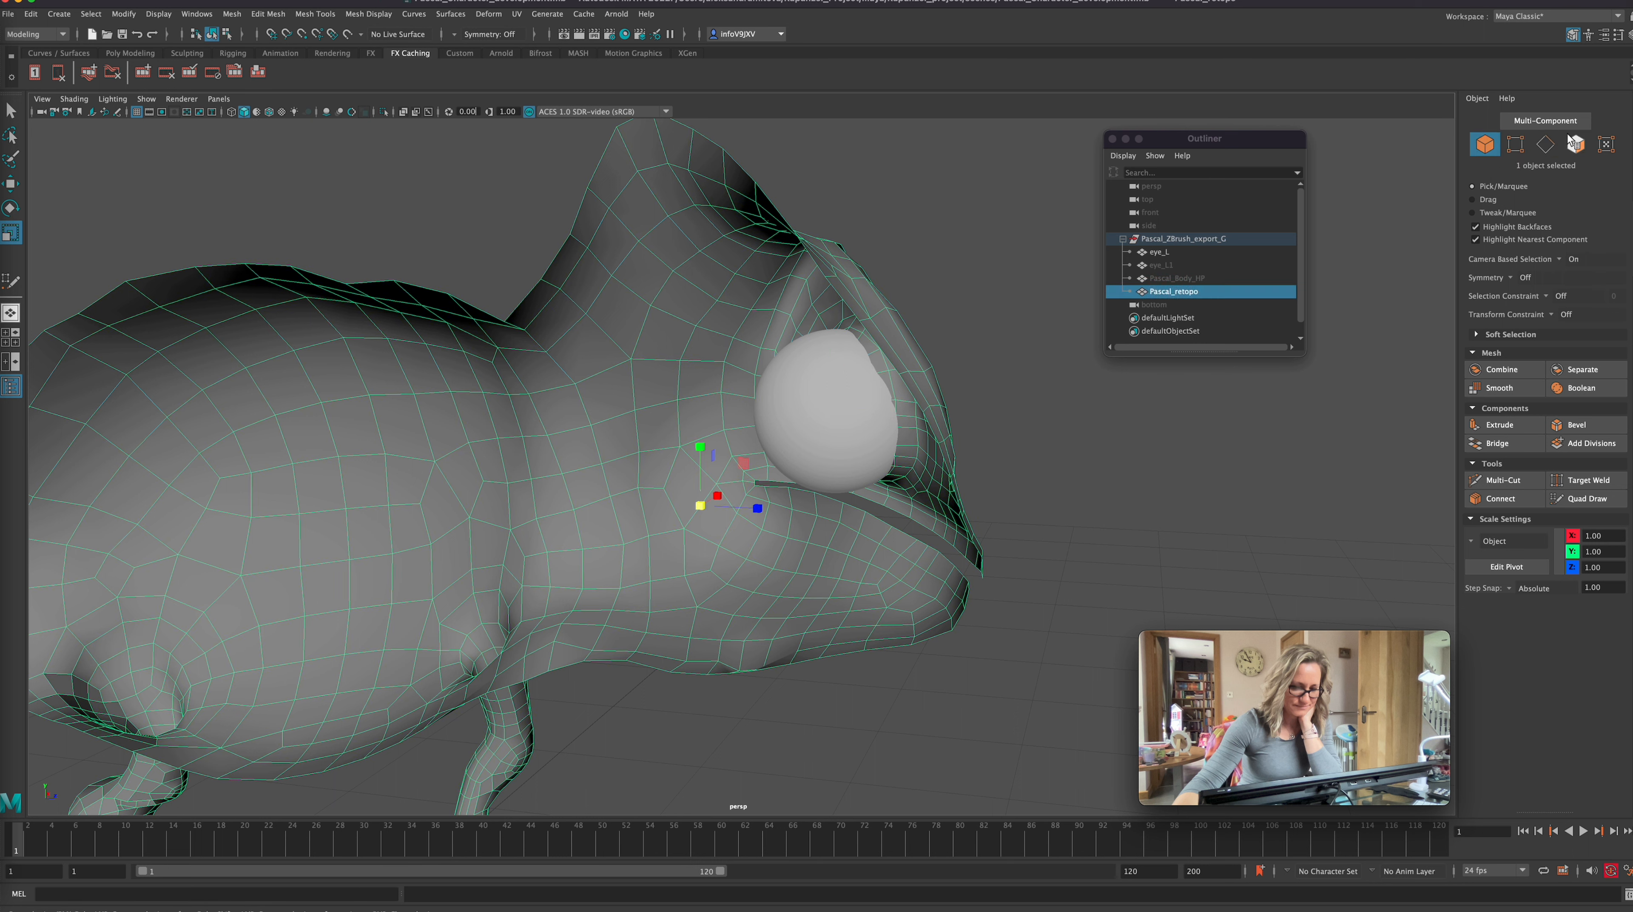
left_click(1546, 145)
left_click_drag(832, 411, 897, 426)
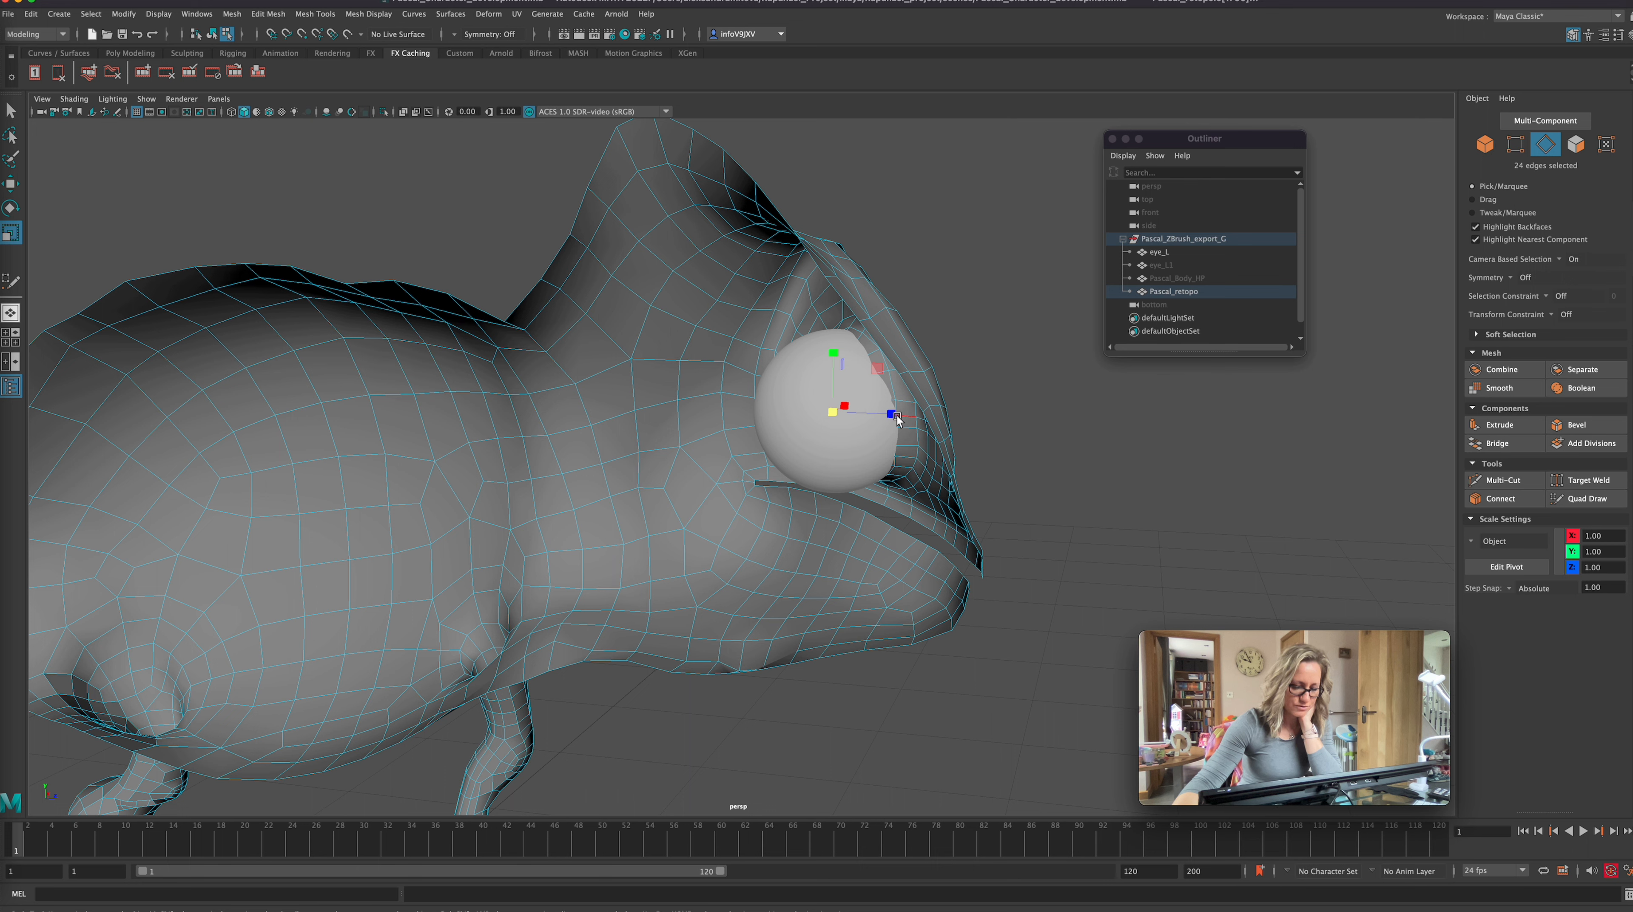
key("b")
key("b")
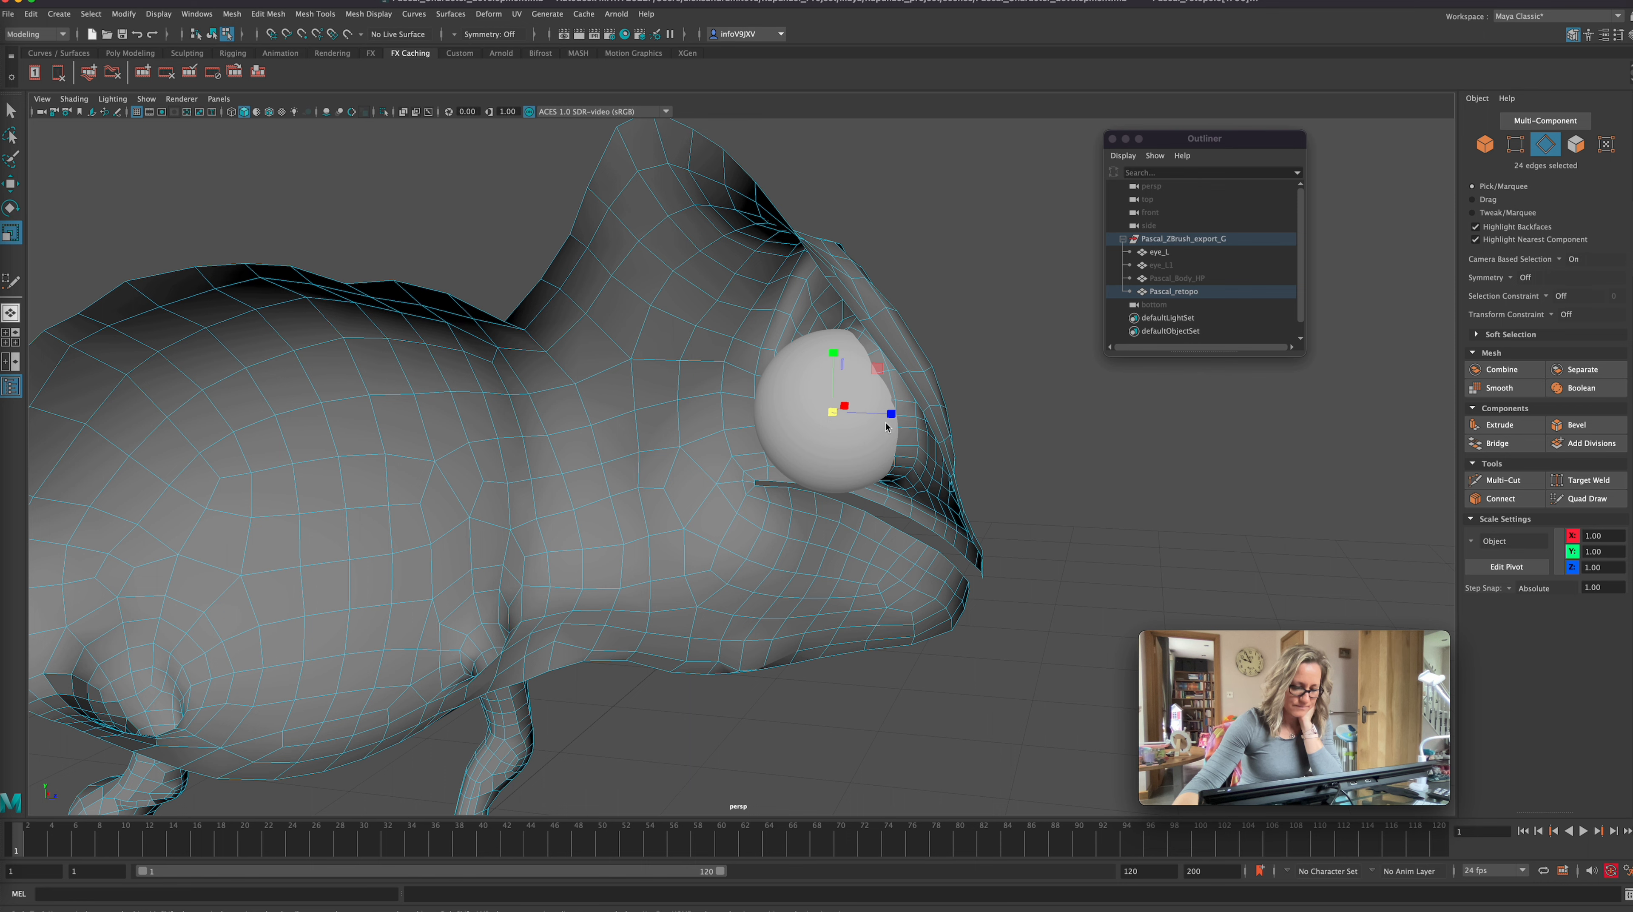
Test moving the eye-opening edge loop slightly upward and scaling it, undoing each attempt.
left_click_drag(1053, 506, 916, 444, "alt")
key("w")
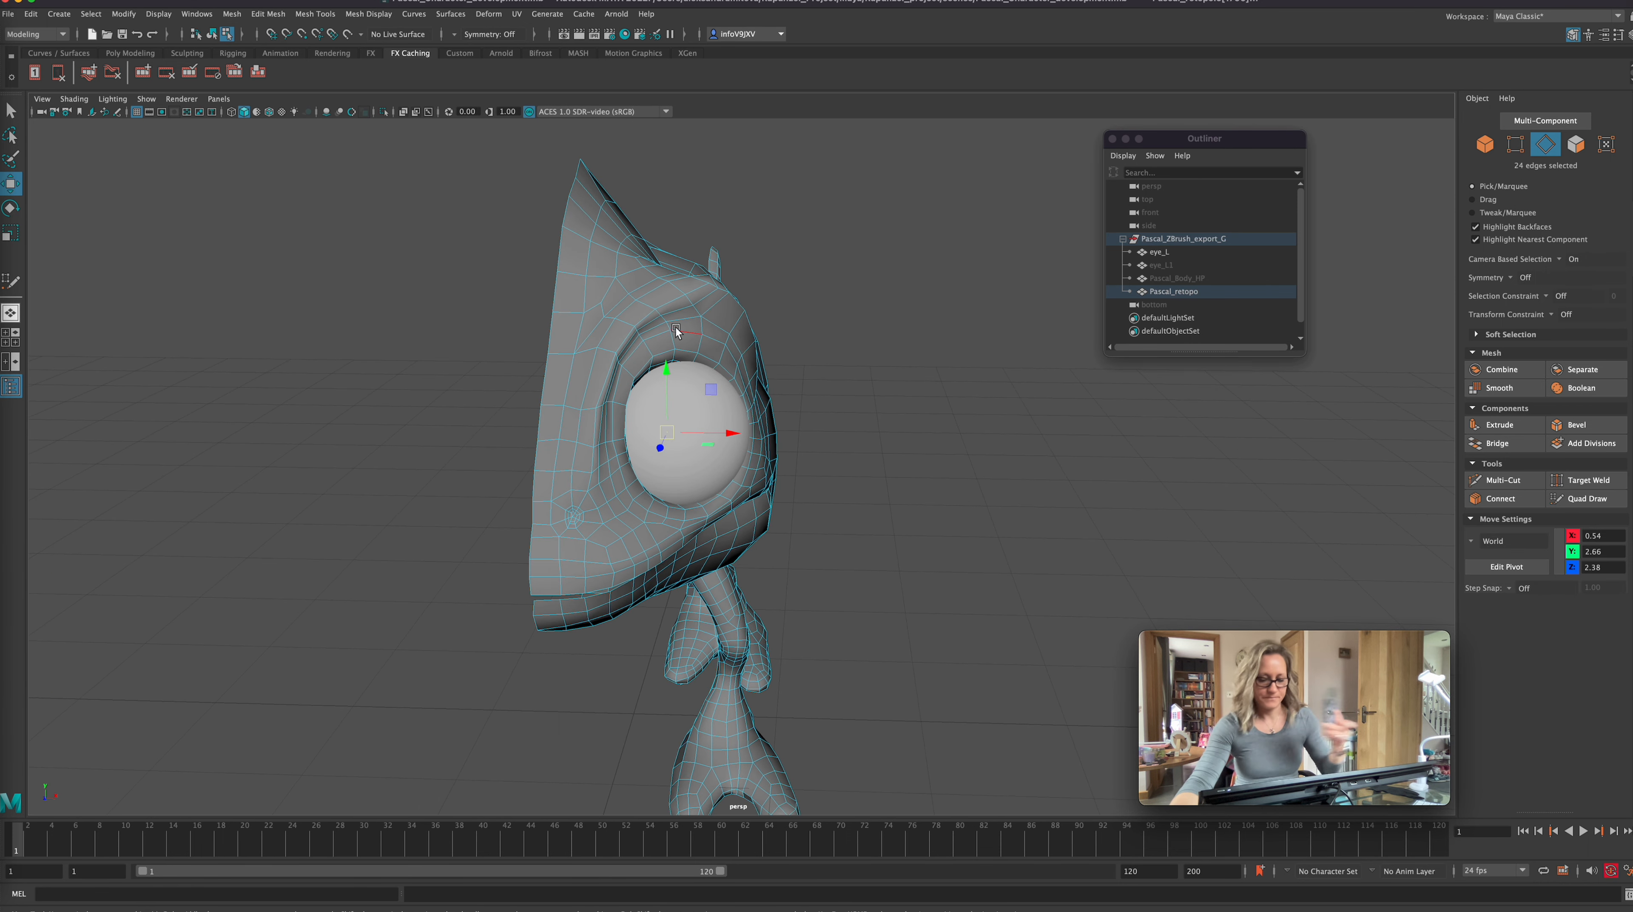
left_click_drag(666, 365, 671, 361)
key("ctrl+z")
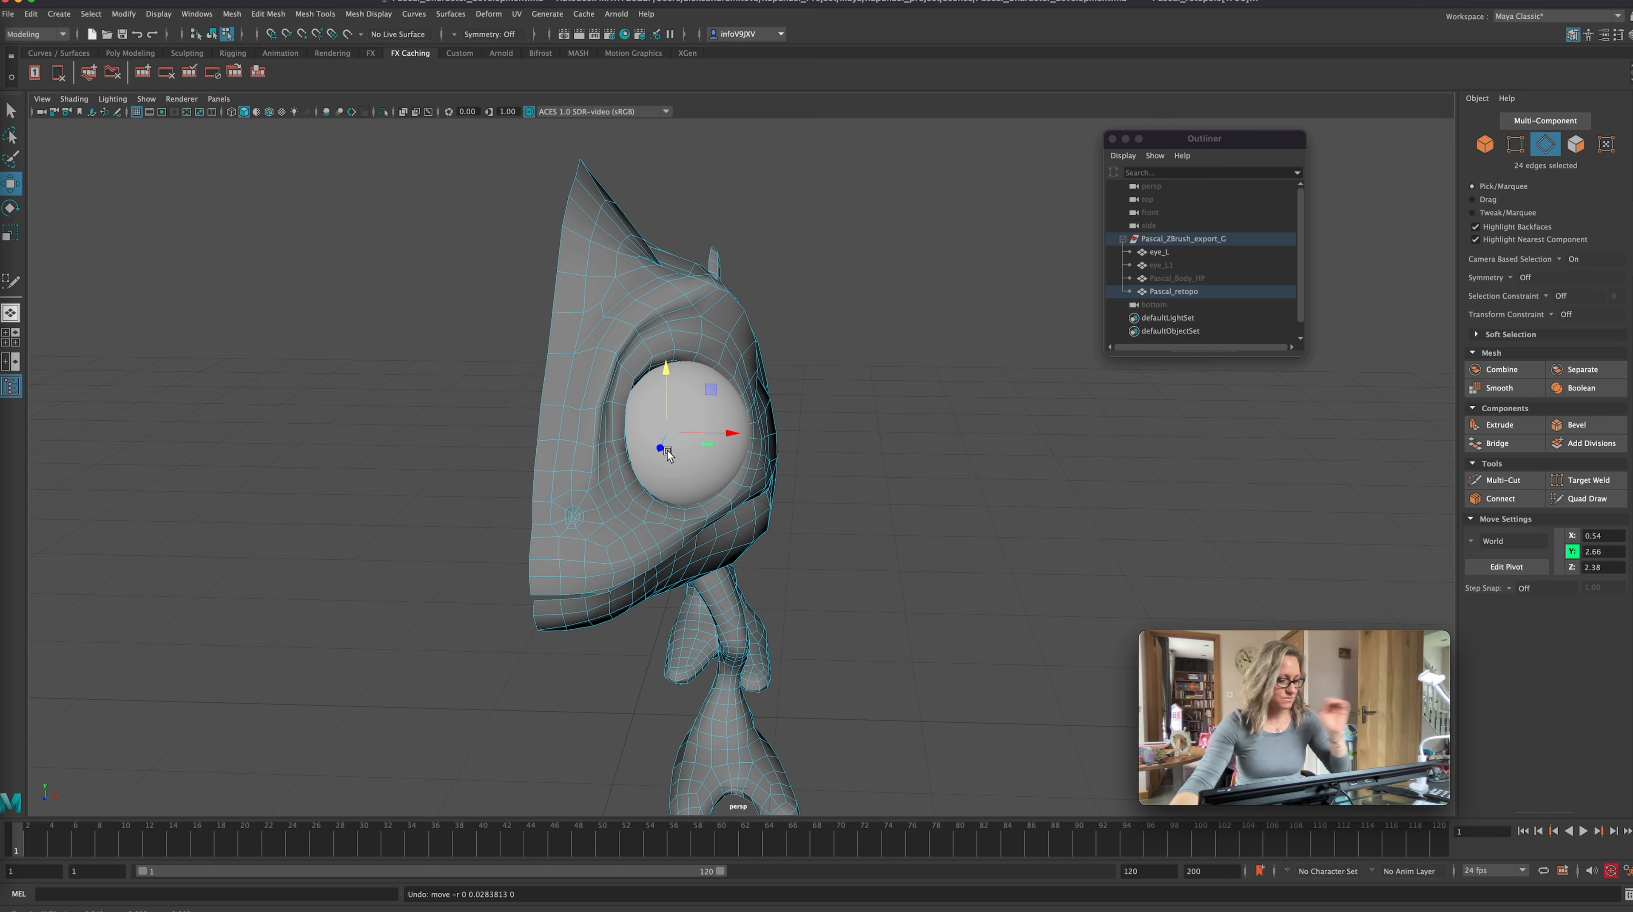
key("r")
left_click_drag(691, 434, 777, 440)
key("ctrl+z")
Switch to wireframe display and inspect the selected eye-opening edge loop against the eyeball from inside and outside the head.
left_click_drag(886, 605, 970, 598, "alt")
right_click_drag(971, 600, 1153, 584, "alt")
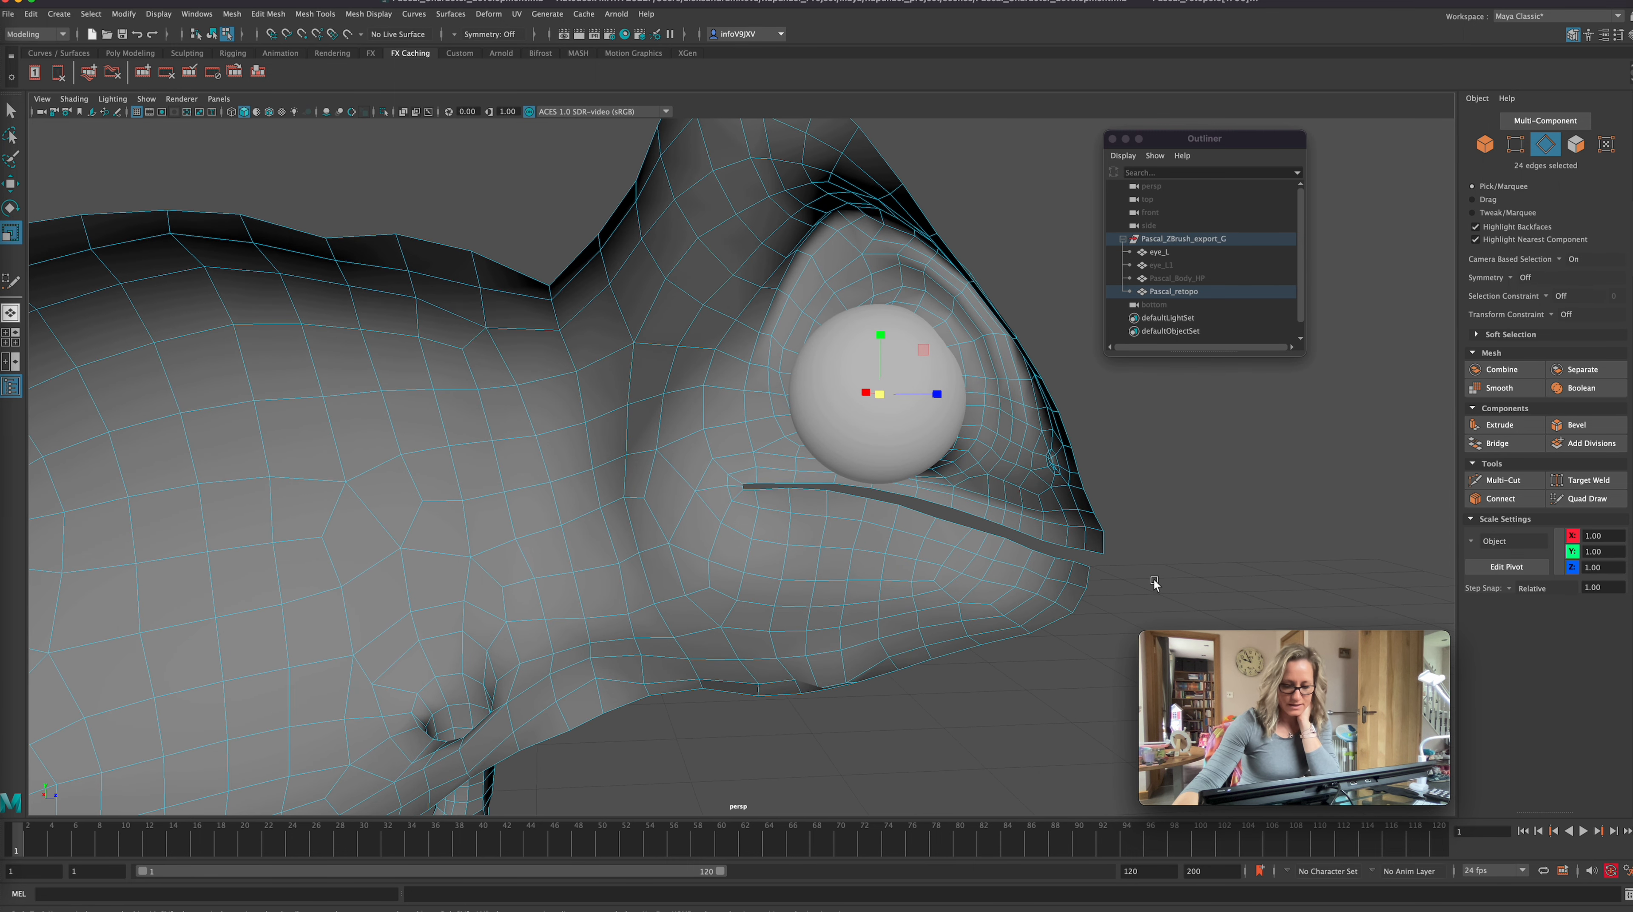
key("4")
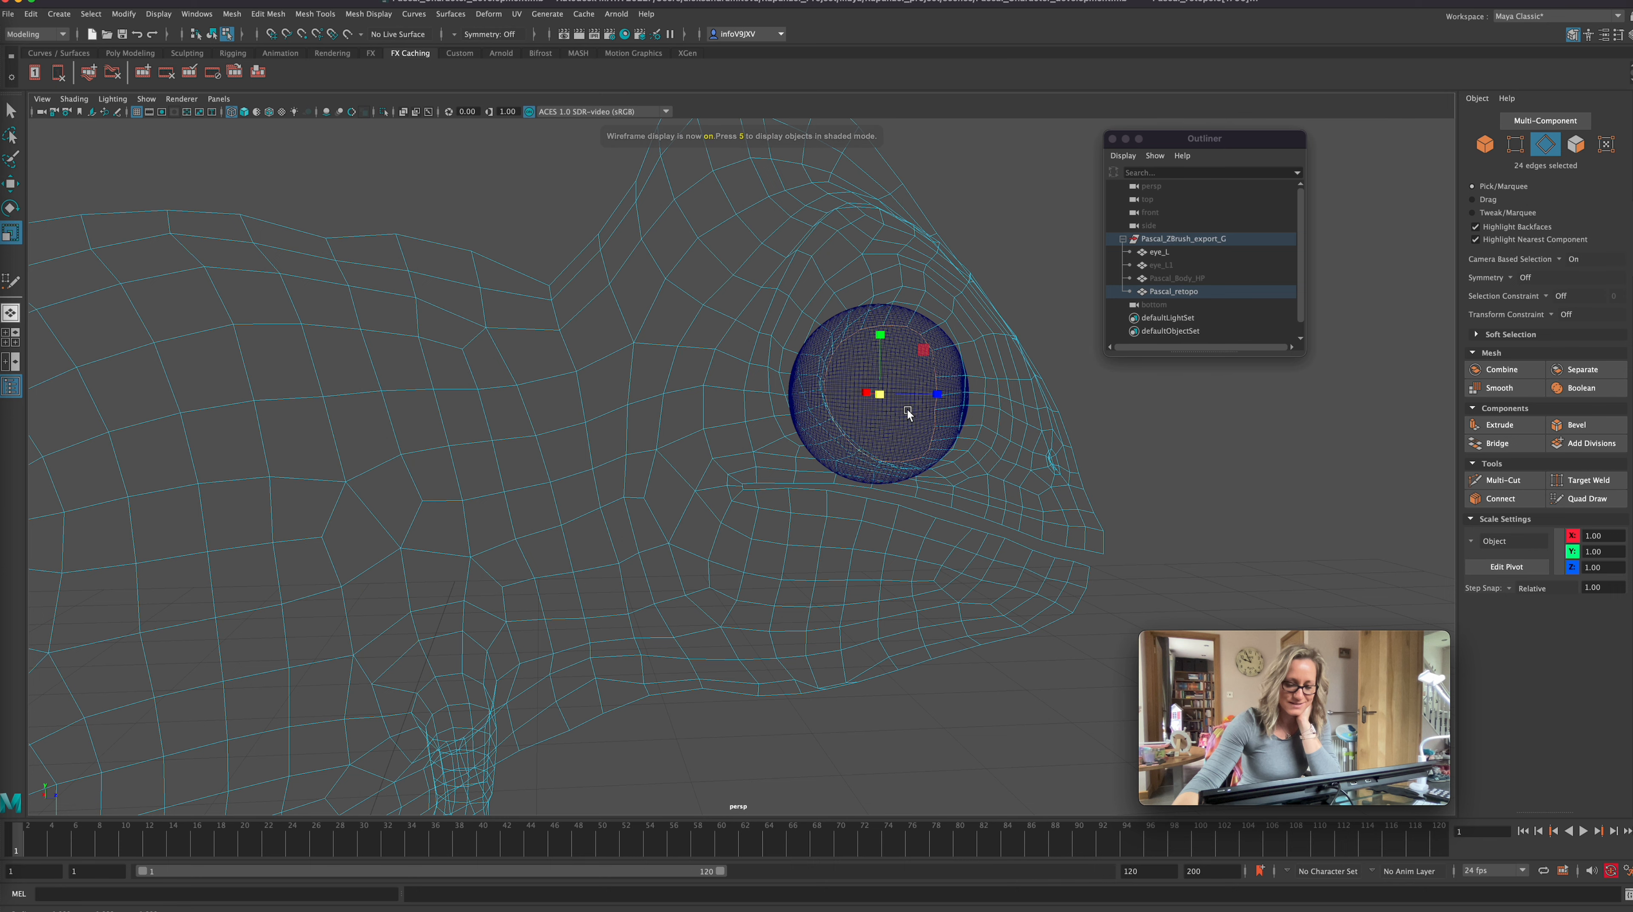
left_click_drag(907, 409, 1077, 561, "alt")
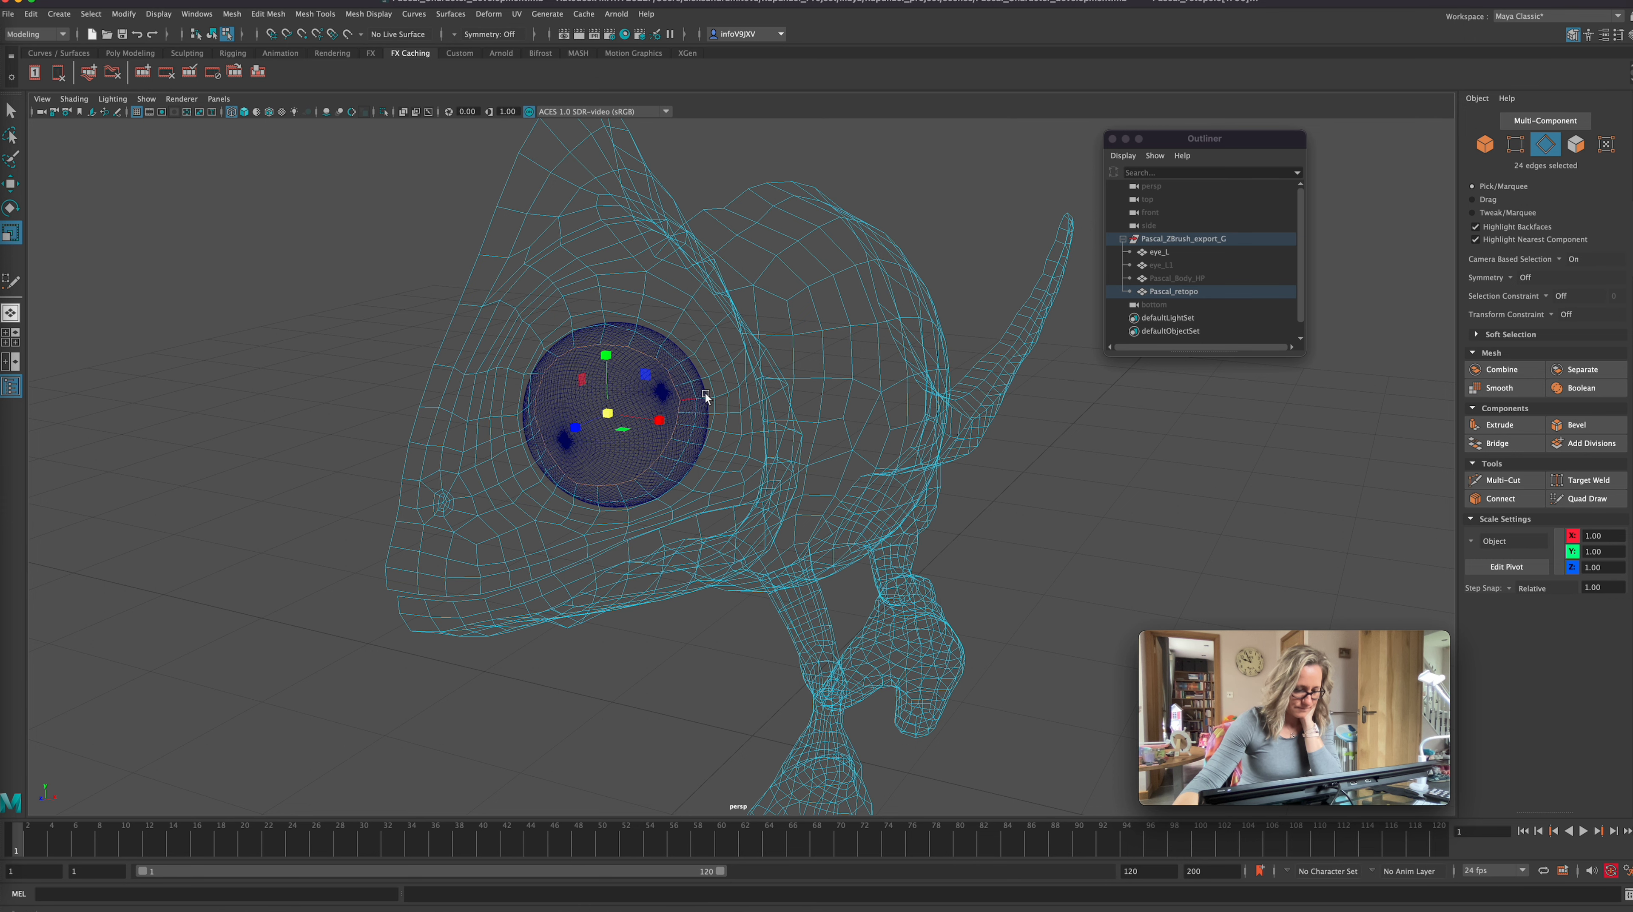
Reselect Pascal_retopo in place of Pascal_Body_HF and return to edge mode with the eye-opening loop selected.
left_click(1208, 278)
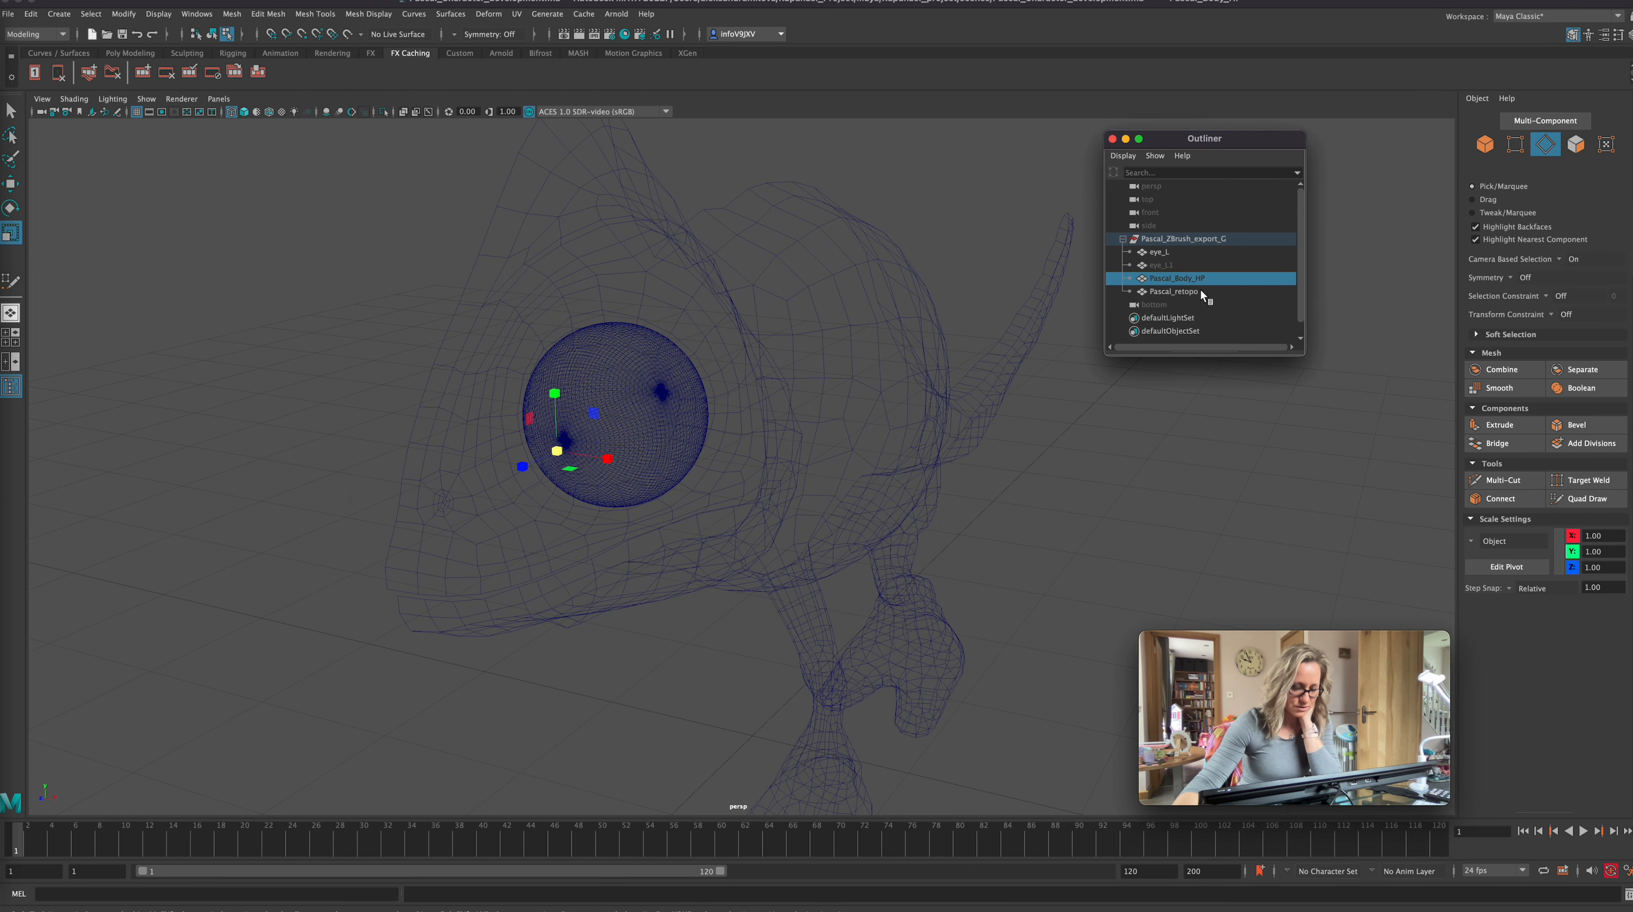
left_click(1175, 291)
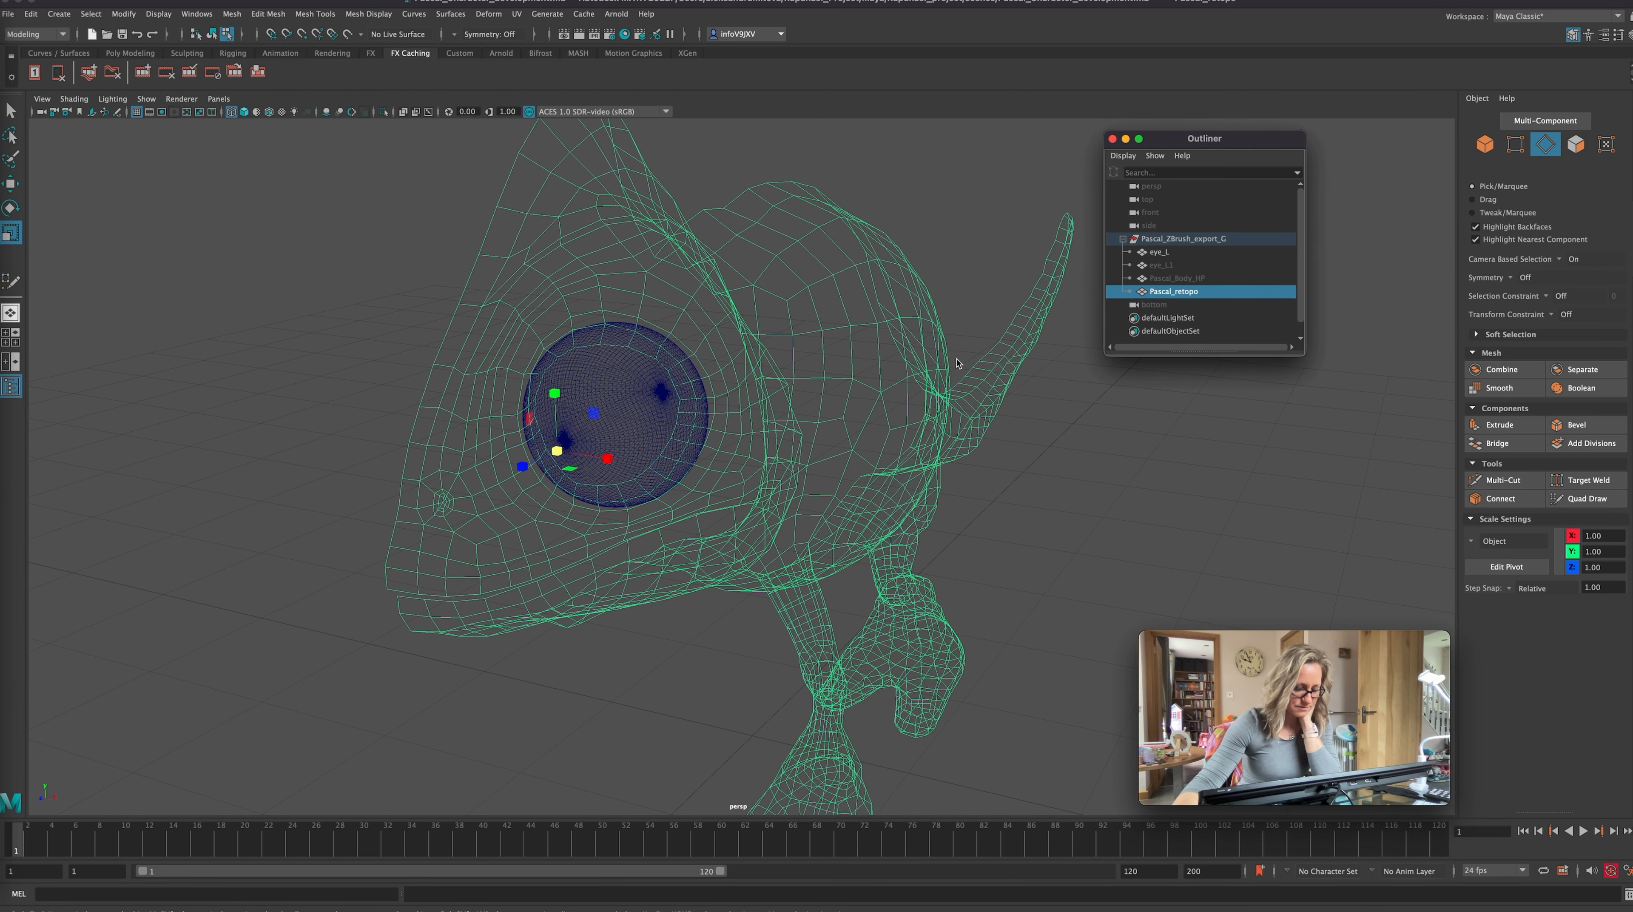
left_click(1547, 147)
left_click(1546, 147)
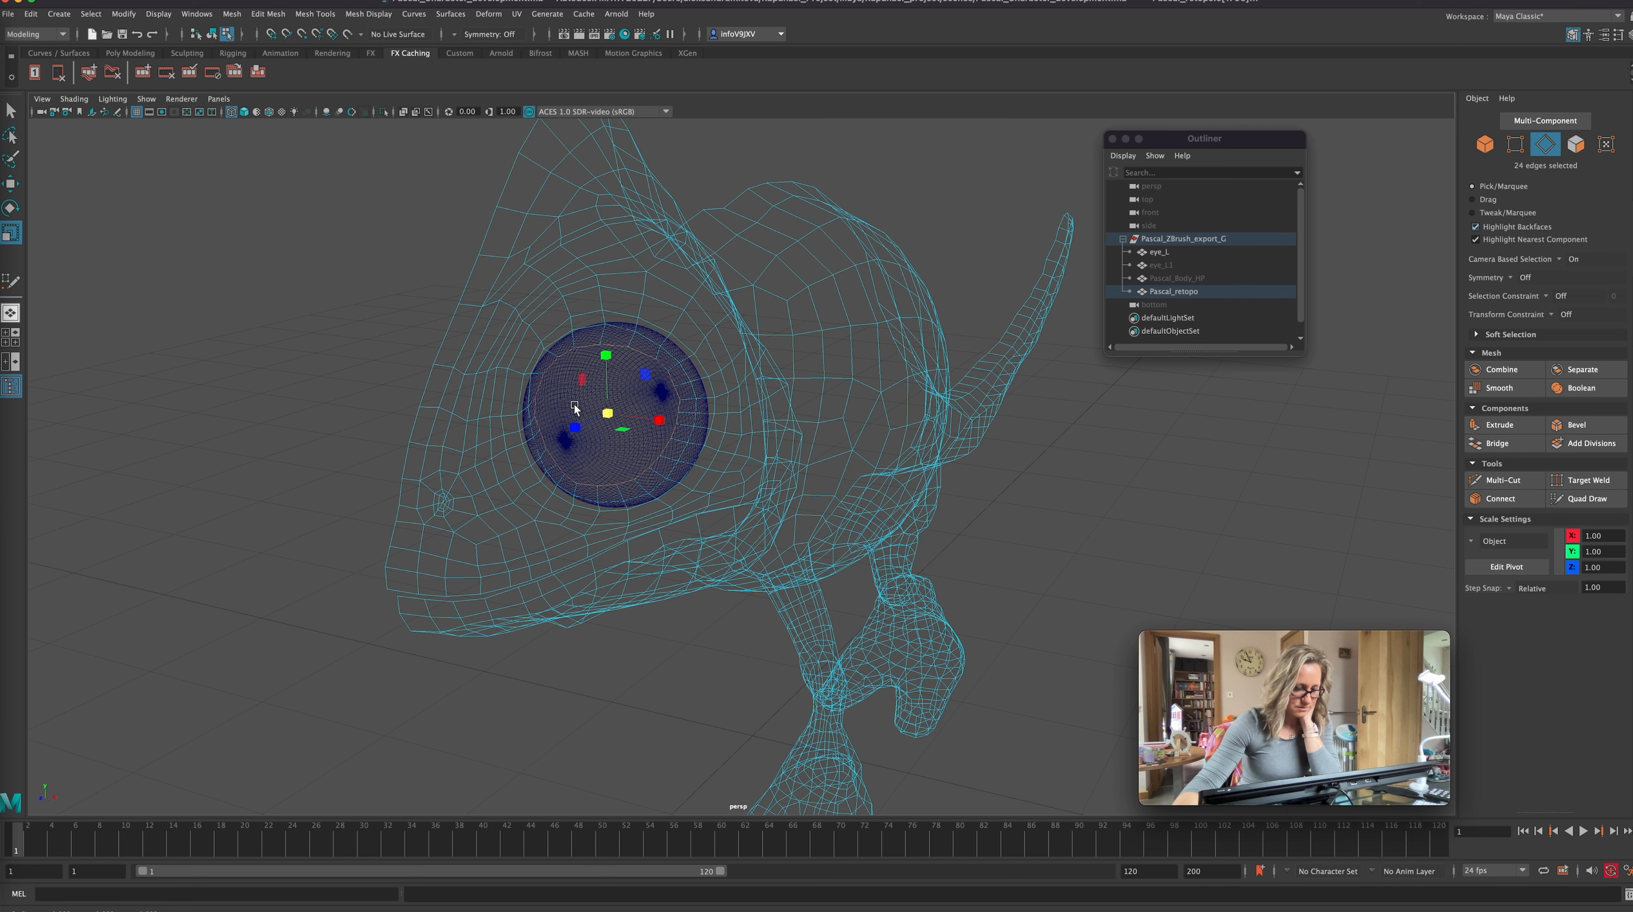
Reset the Scale tool's settings to their defaults.
double_click(11, 235)
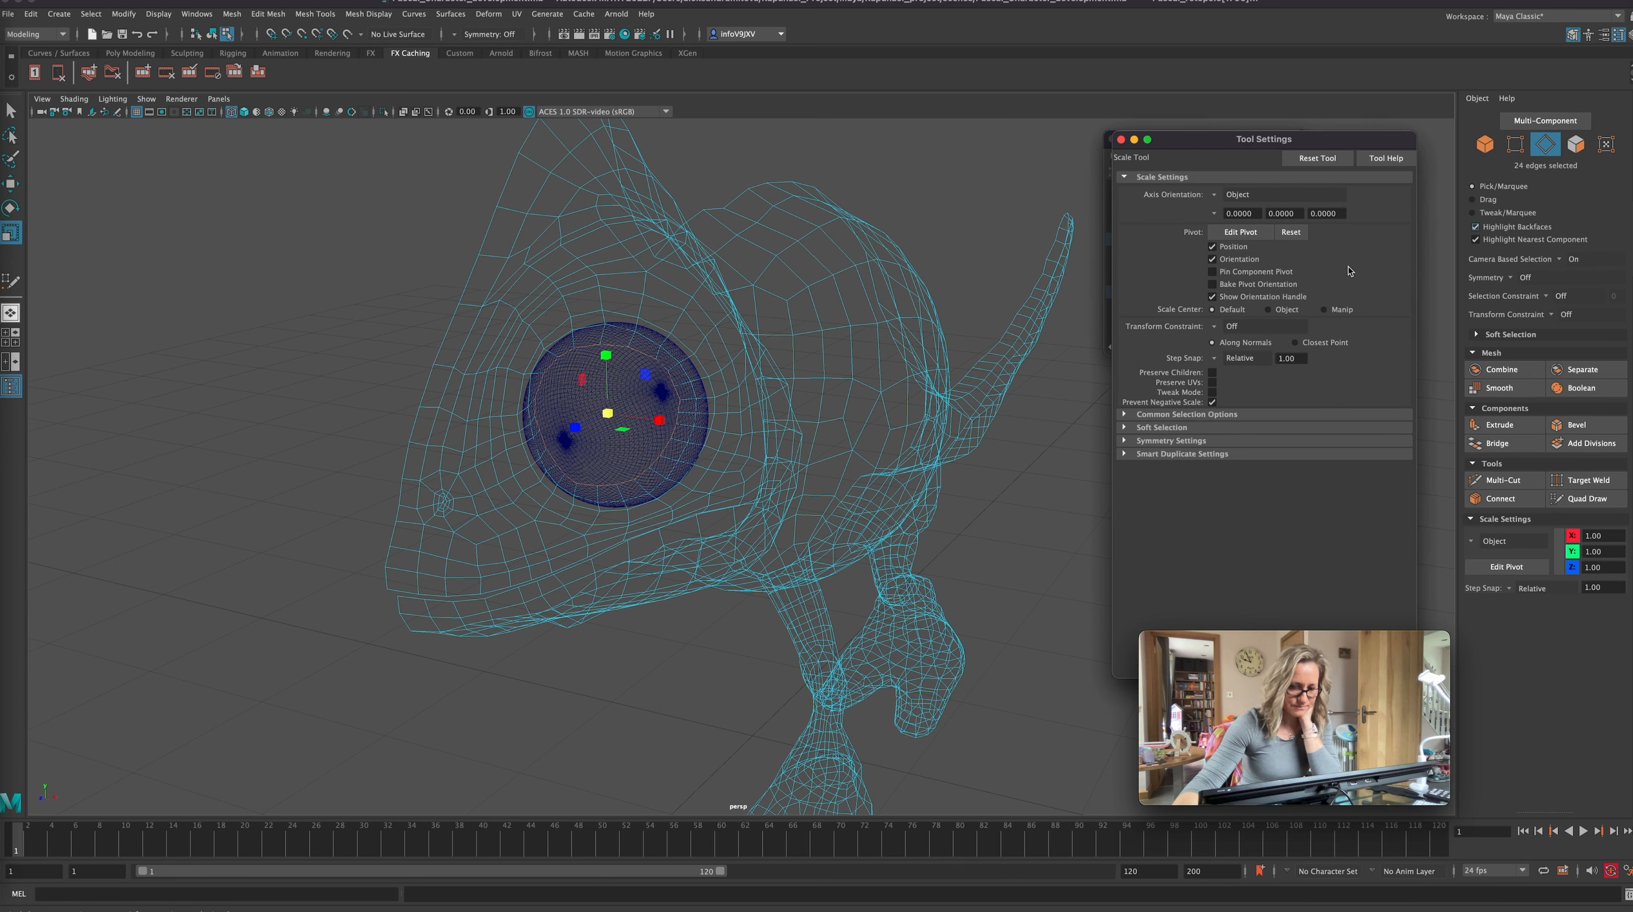
left_click(1316, 159)
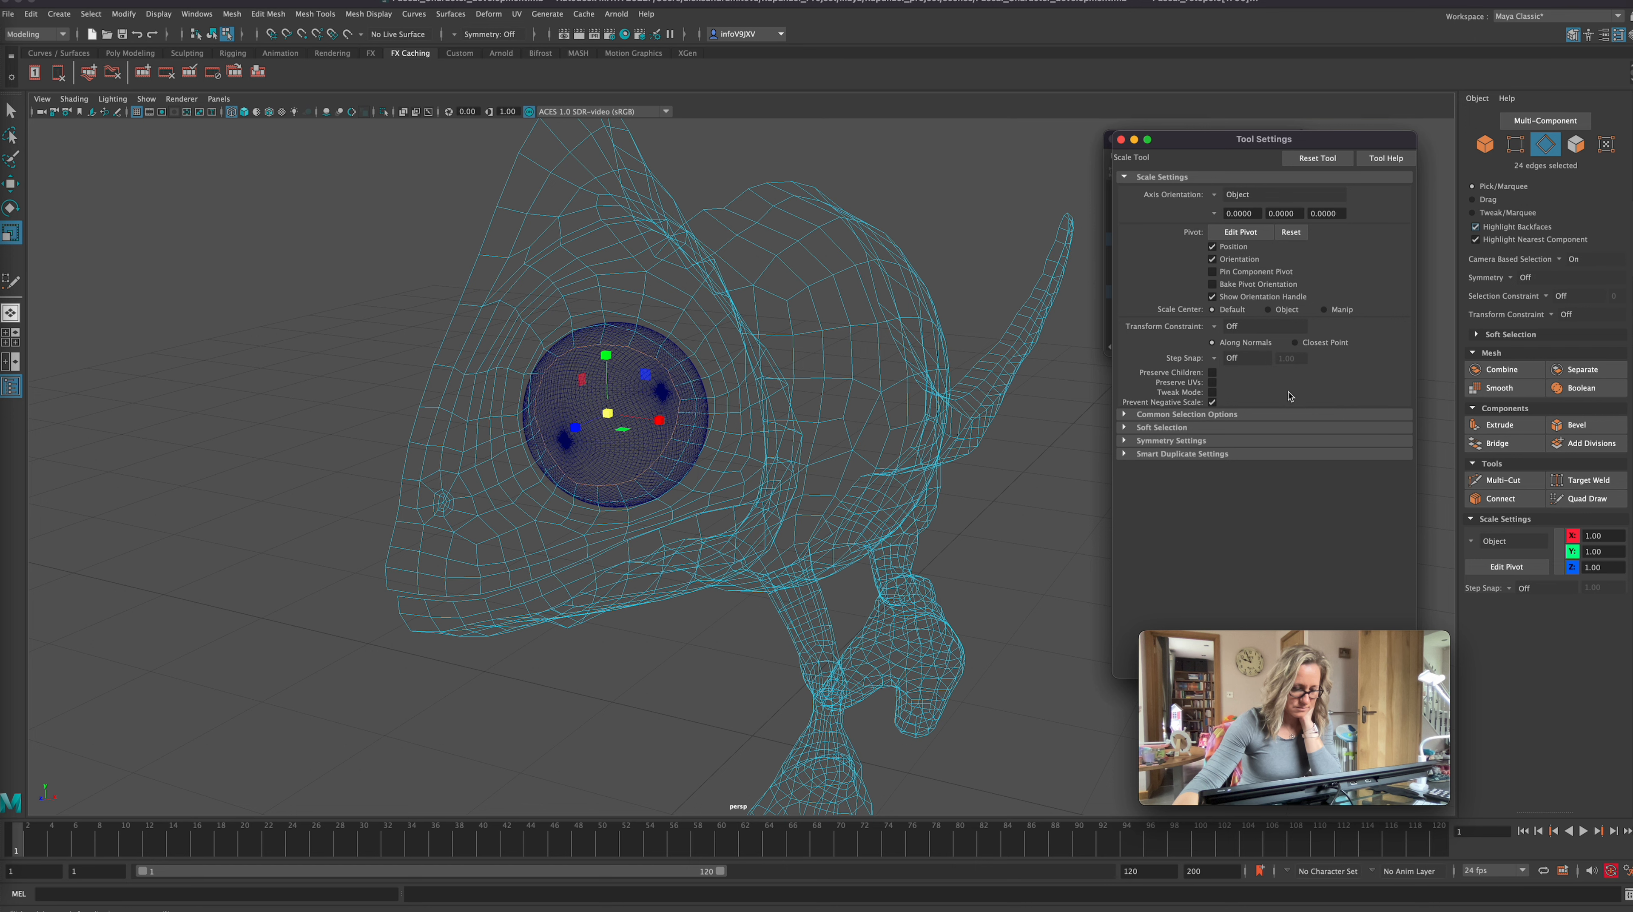
left_click(1122, 138)
Scale the selected eye-opening edge loop slightly larger and return the view to shaded display.
left_click_drag(635, 672, 602, 716, "alt")
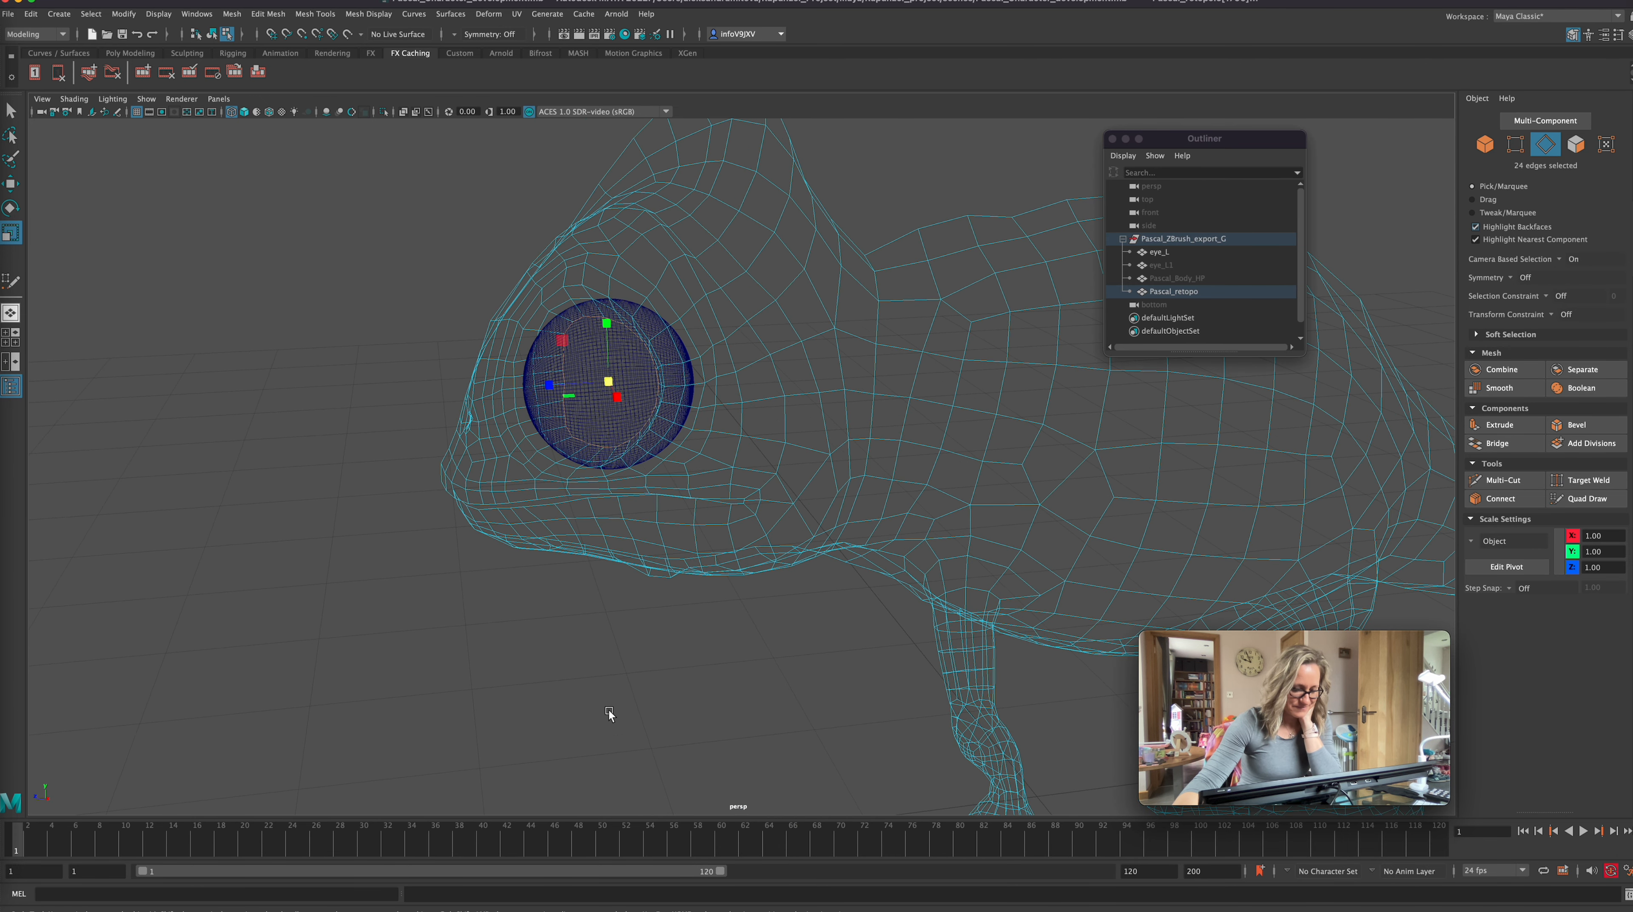
left_click_drag(608, 381, 630, 379)
left_click_drag(601, 667, 658, 665, "alt")
key("5")
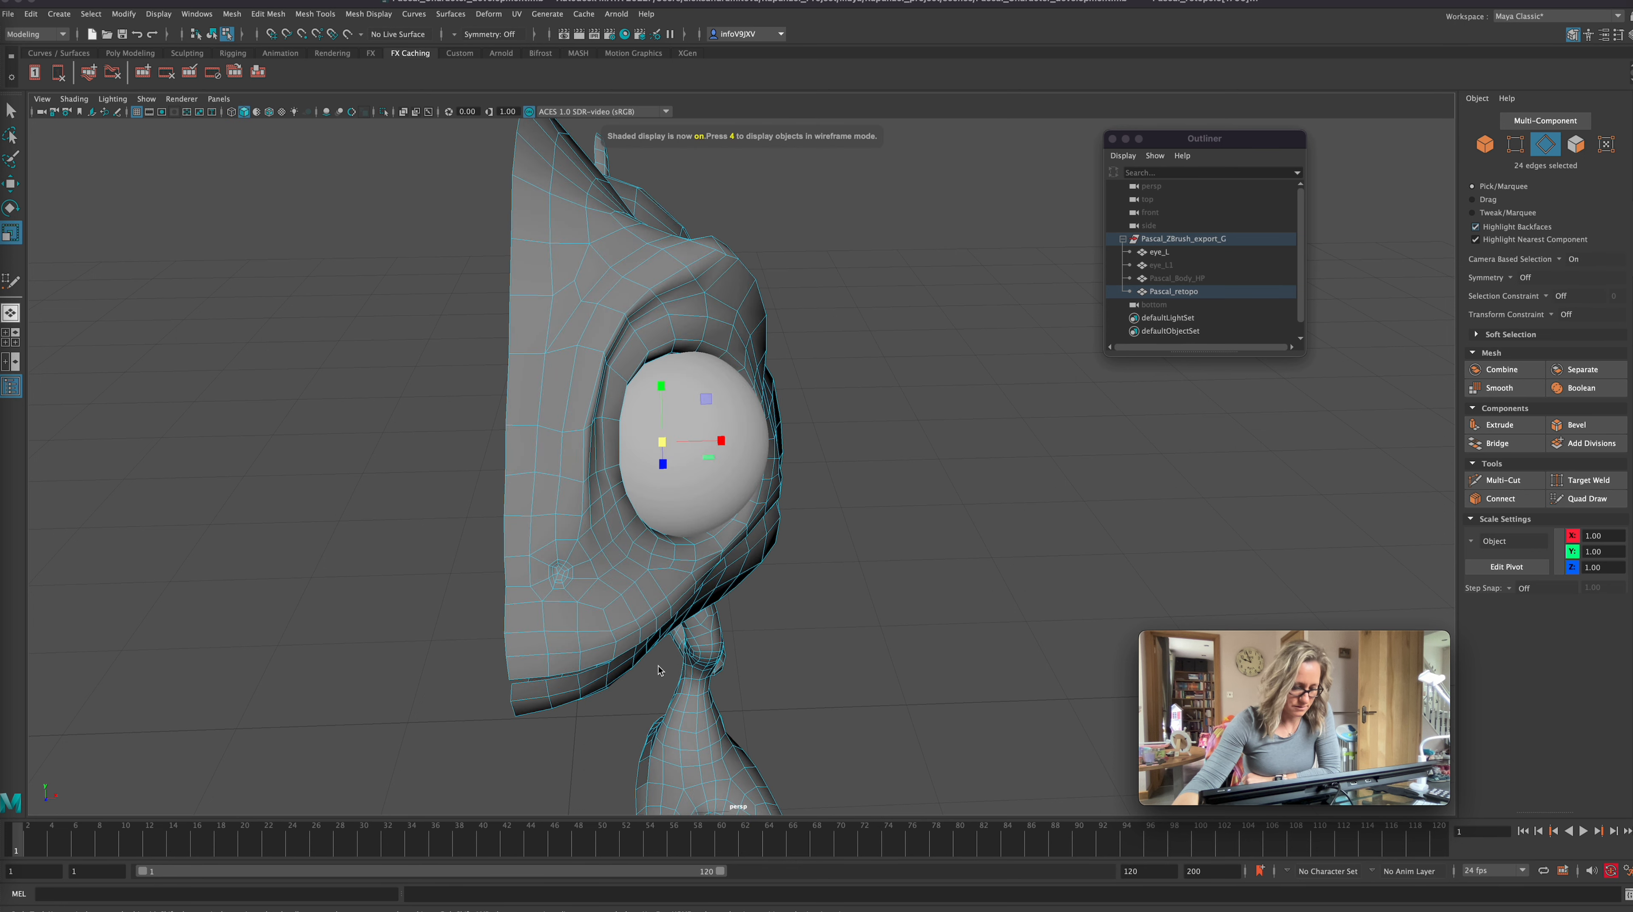
Shift the eye-opening edge loop slightly with the Move tool and check its fit from outside and inside the head.
mouse_move(889, 601)
left_mouse_down("alt")
mouse_move(849, 601)
mouse_move(867, 595)
mouse_move(866, 610)
left_mouse_up("alt")
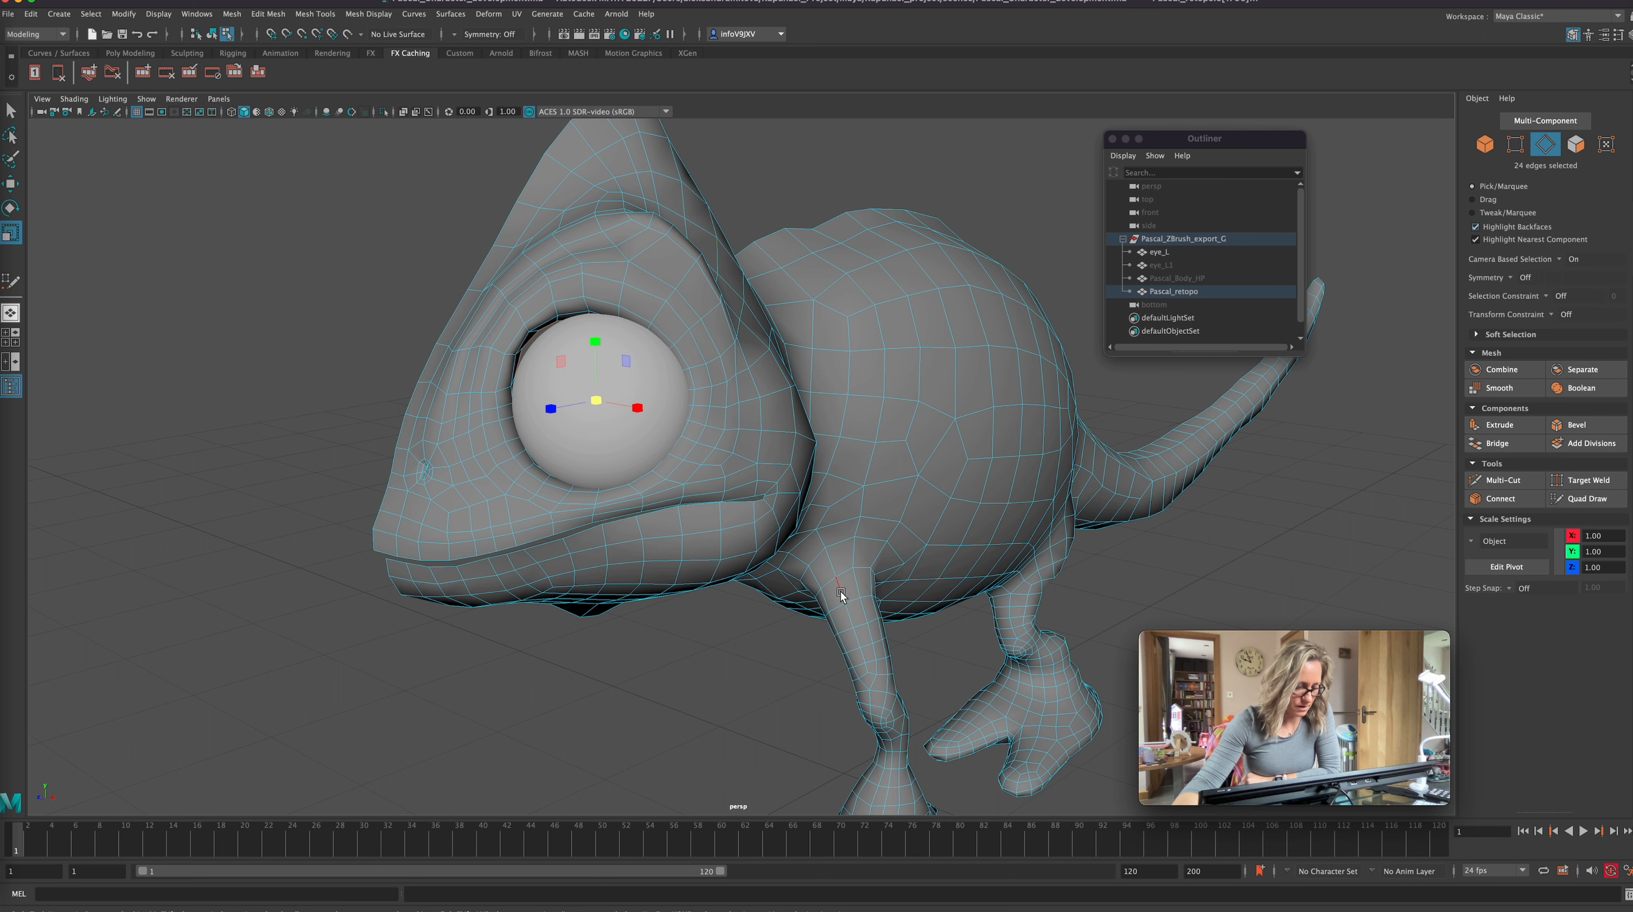
key("w")
left_click_drag(599, 401, 601, 404)
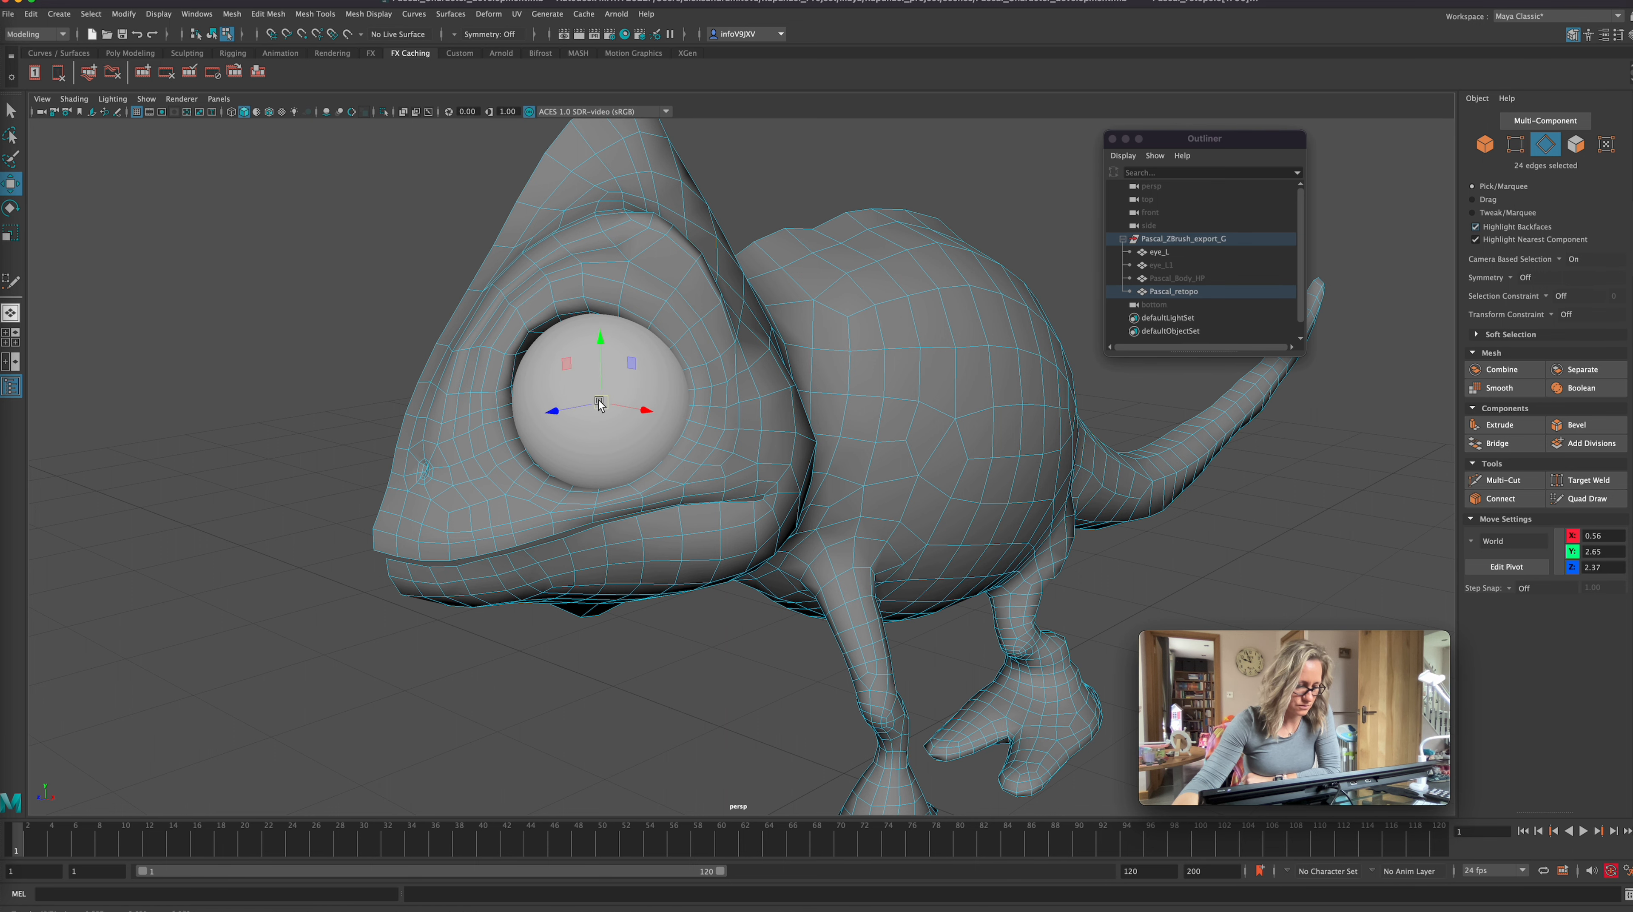
left_click_drag(662, 680, 766, 682, "alt")
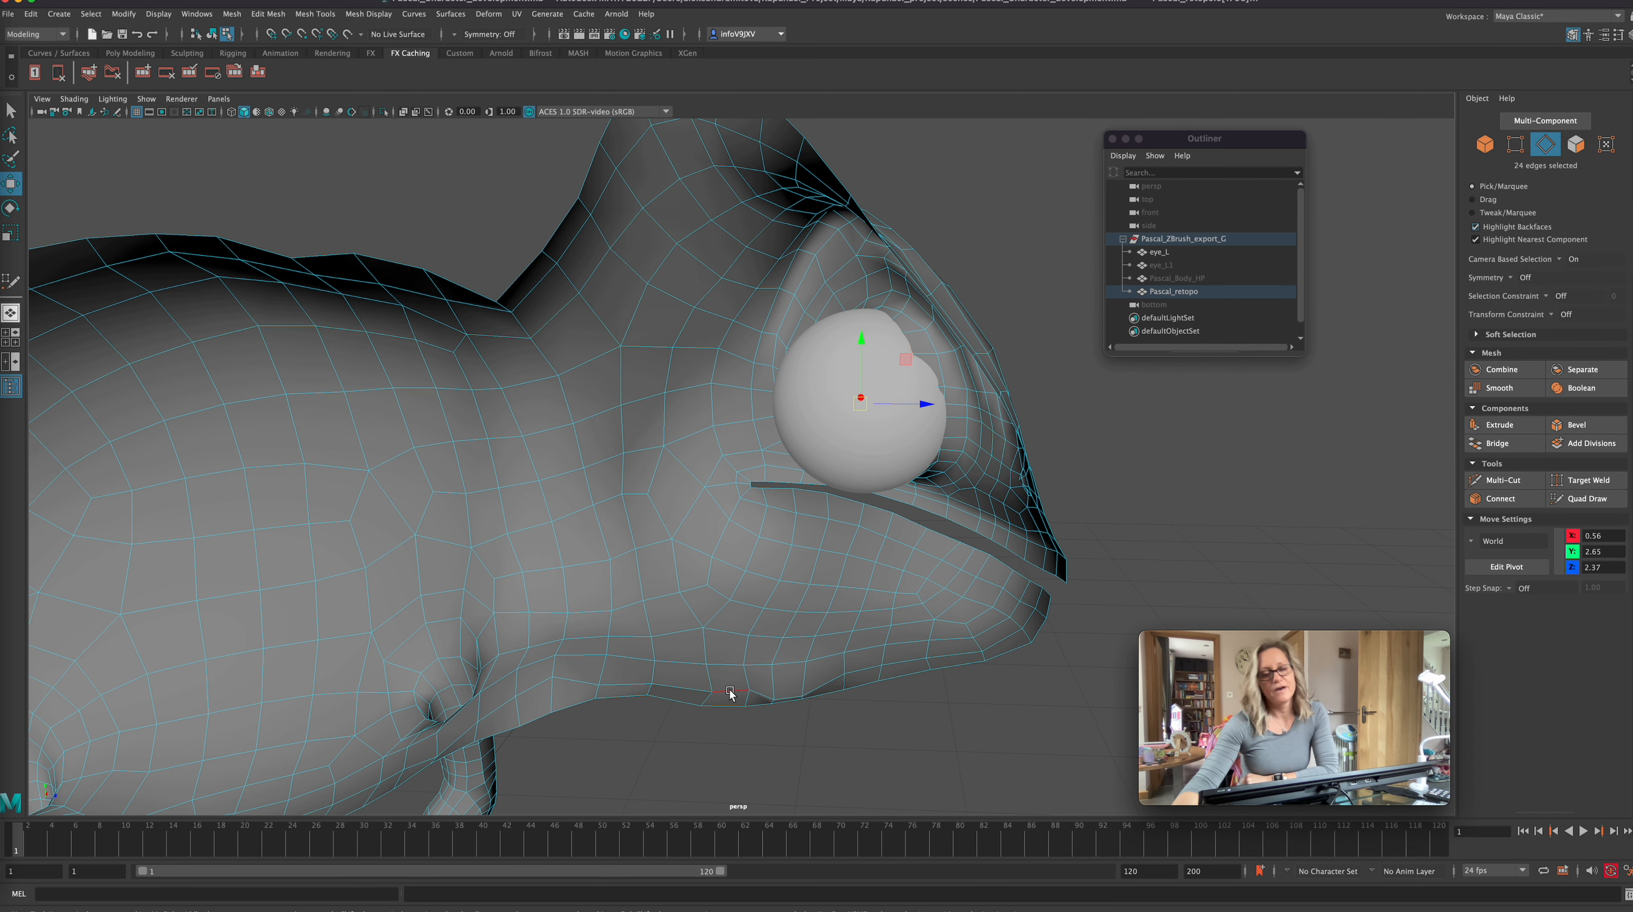
left_click_drag(815, 724, 710, 733, "alt")
Select the edge loop around the eyeball and scale it slightly.
double_click(571, 311)
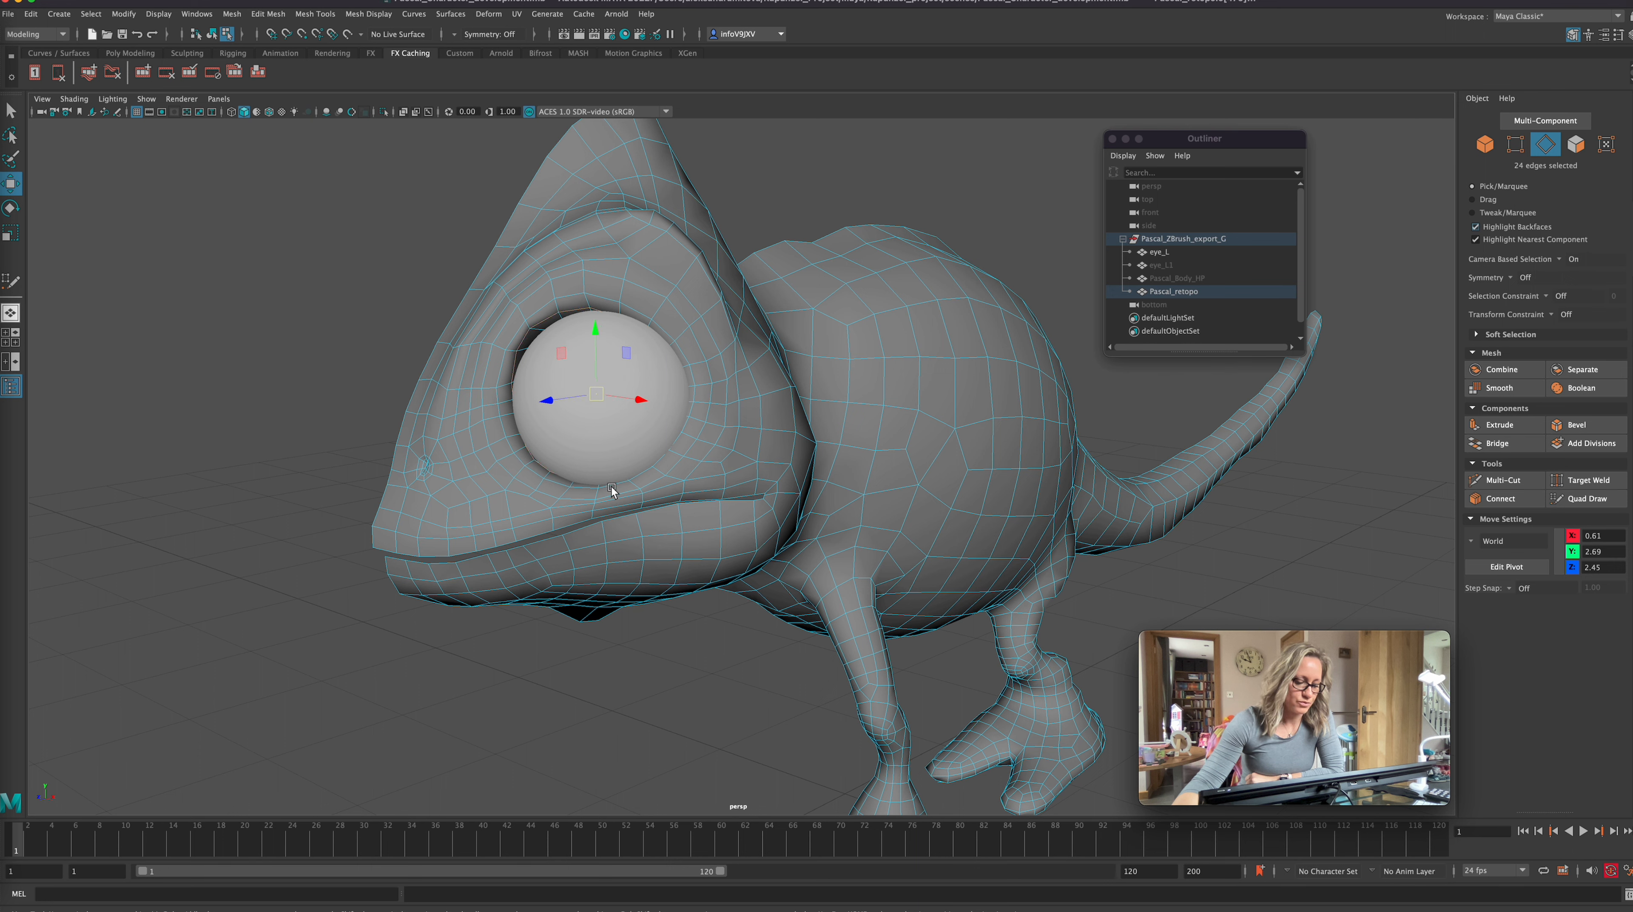
key("r")
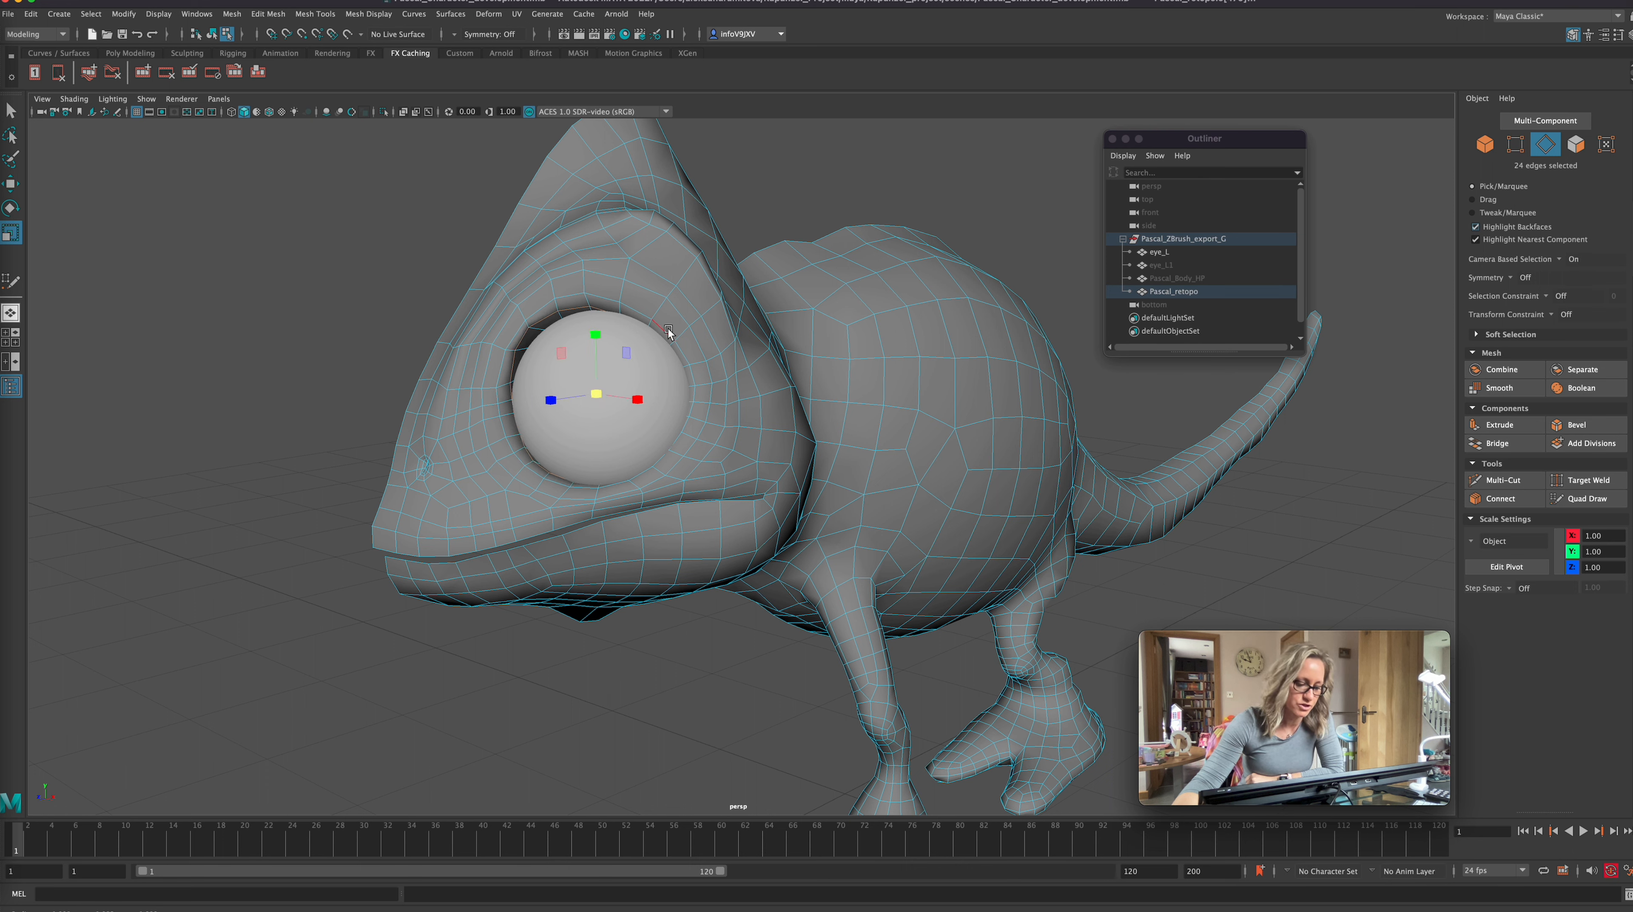
middle_click_drag(665, 330, 677, 336)
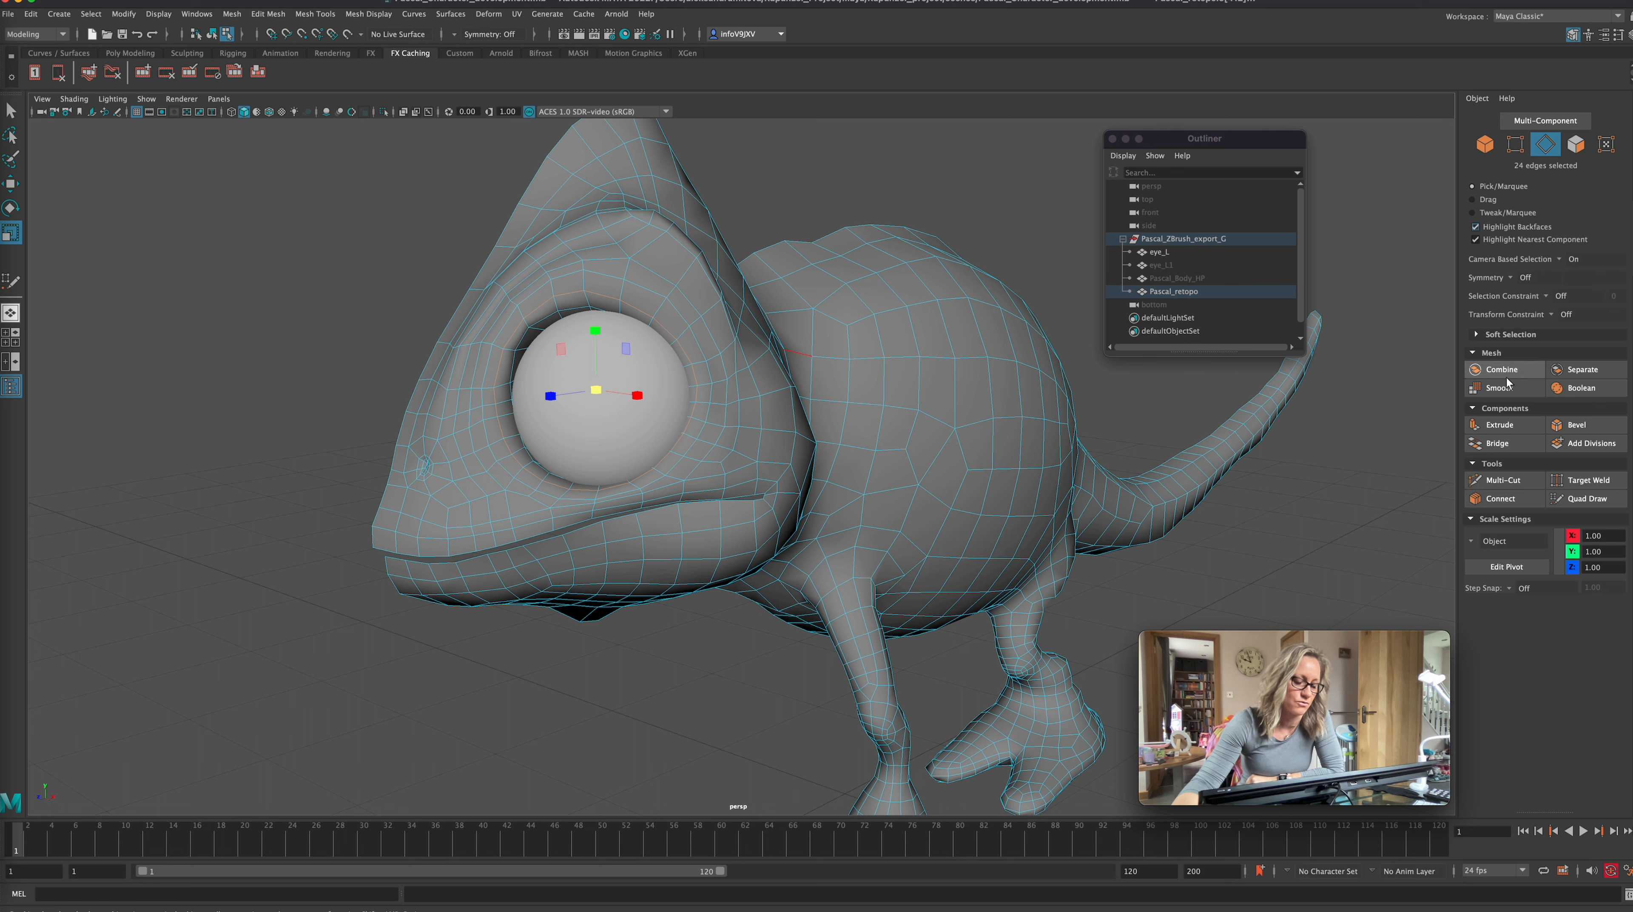
Insert an edge loop around the eye opening with Multi-Cut, then clear the selection.
left_click(1500, 480)
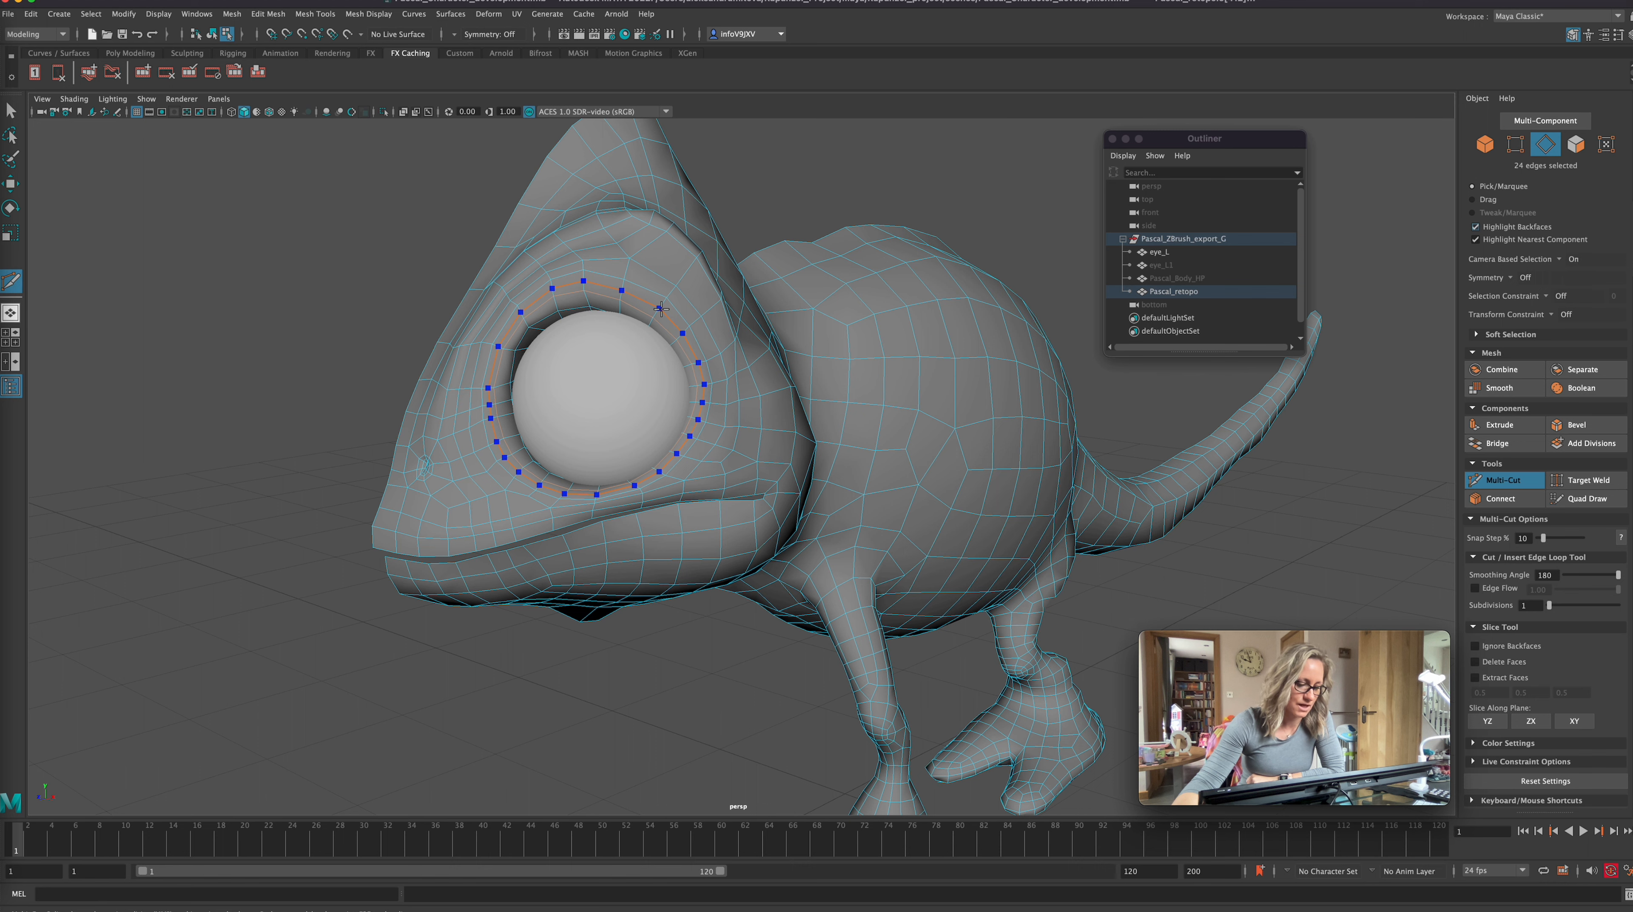
left_click(663, 305, "ctrl")
left_click(571, 737)
left_click_drag(603, 721, 610, 720, "alt")
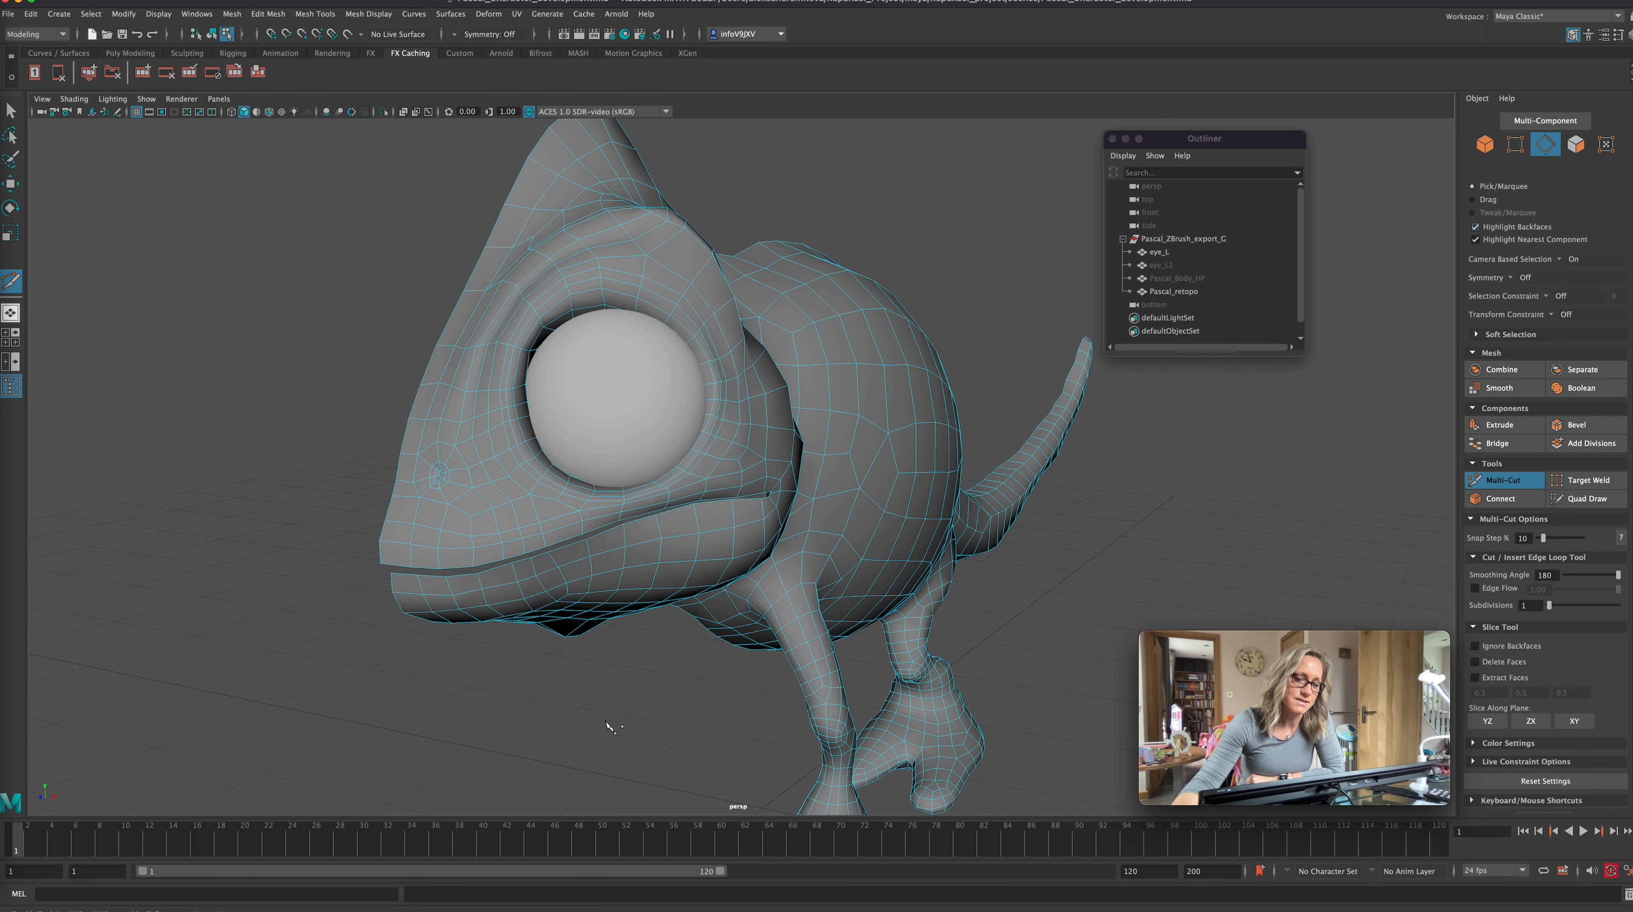
Scale the eye_L eyeball down slightly and shift it a little inward along X within the socket.
left_click(1161, 253)
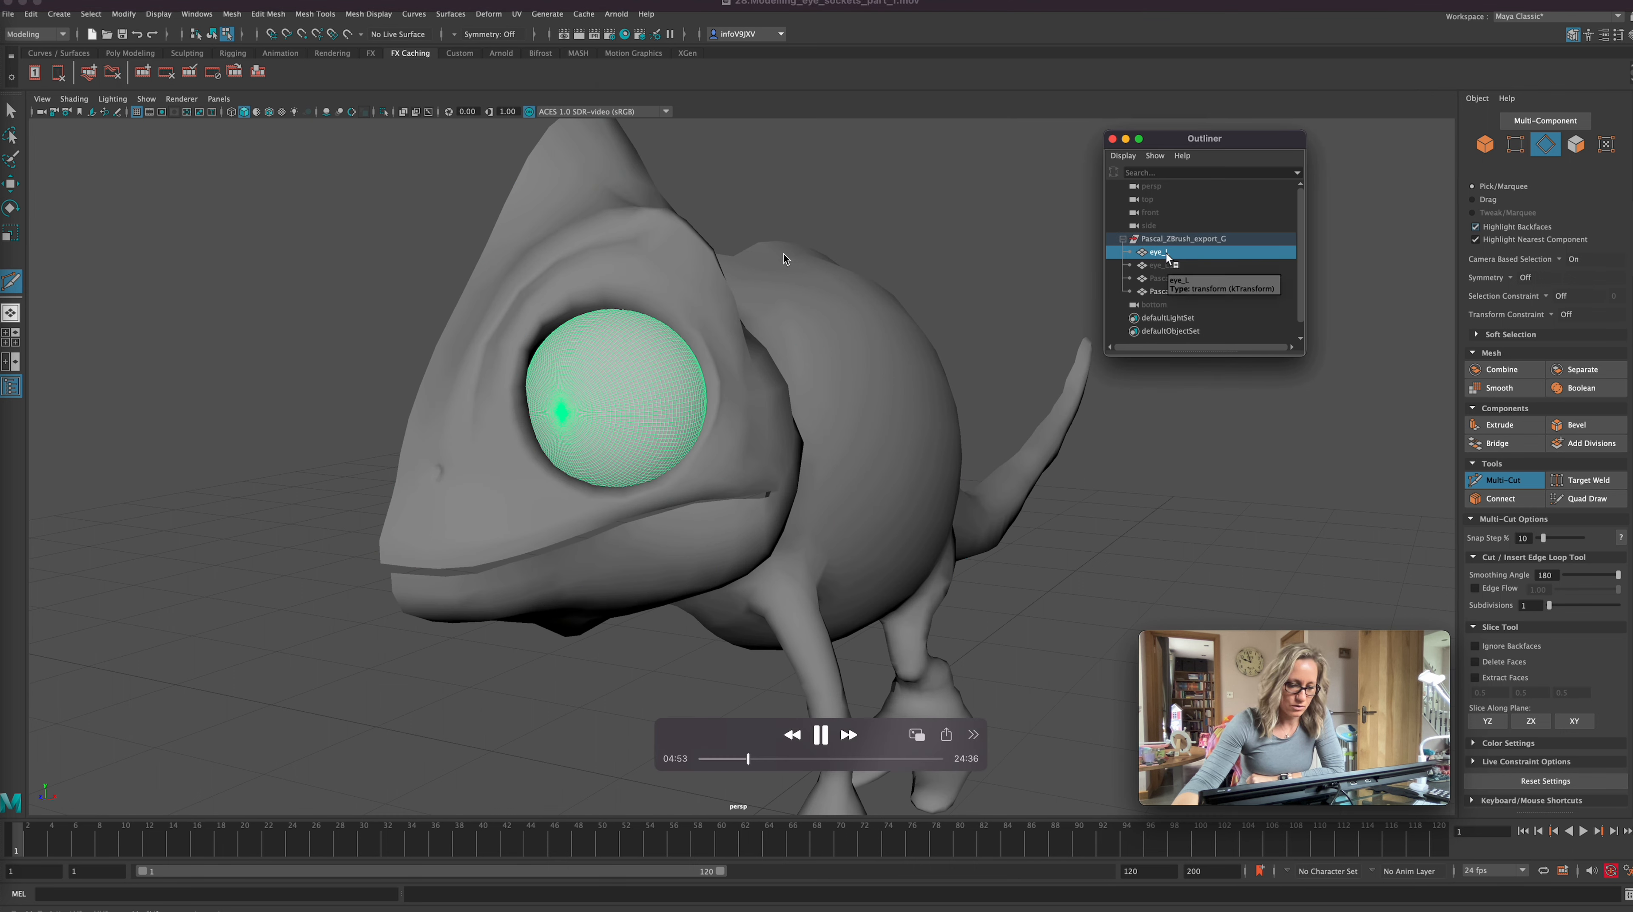
key("r")
left_click_drag(611, 404, 604, 403)
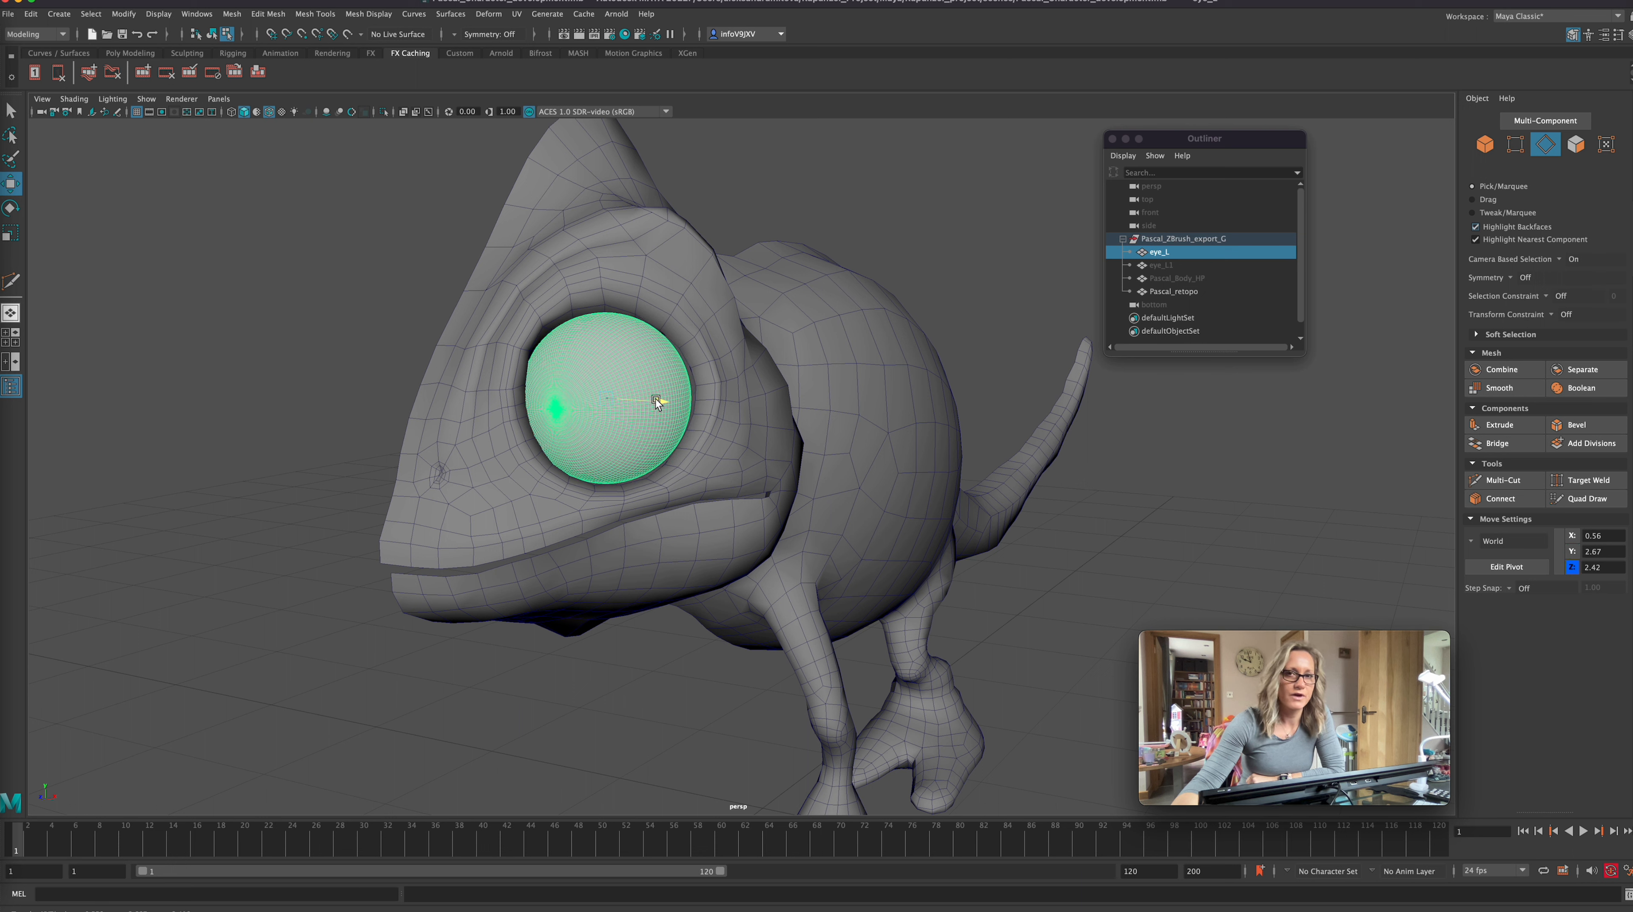
left_click_drag(655, 399, 652, 397)
left_click_drag(620, 677, 722, 678, "alt")
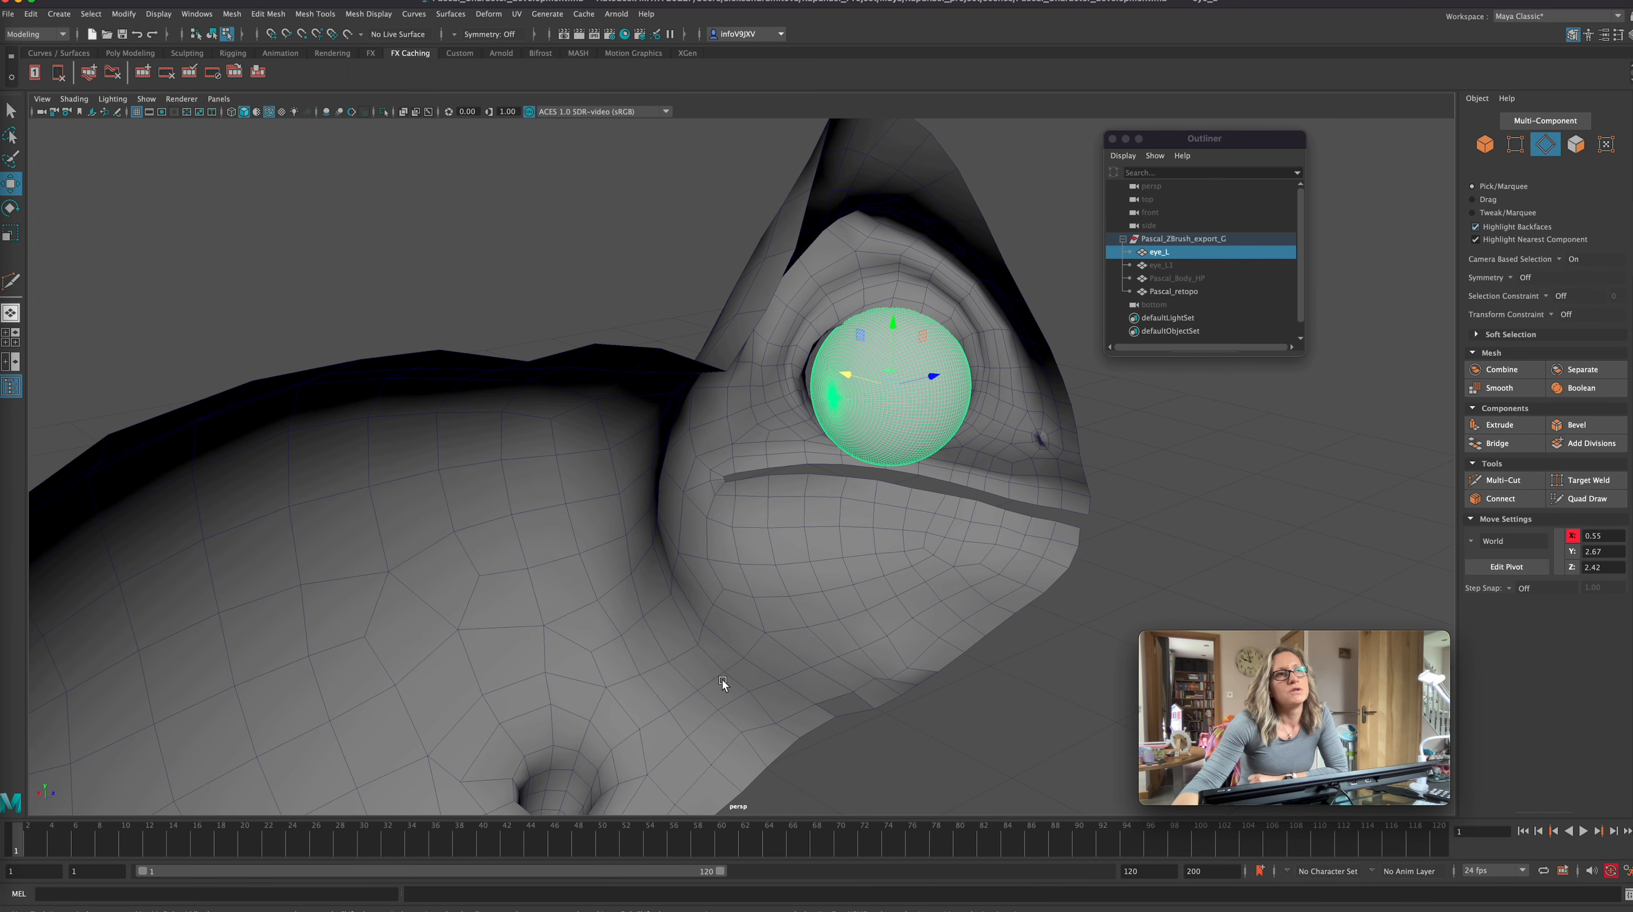
Select Pascal_retopo in edge mode and pick the innermost edge loop around the eye opening.
left_click(1188, 291)
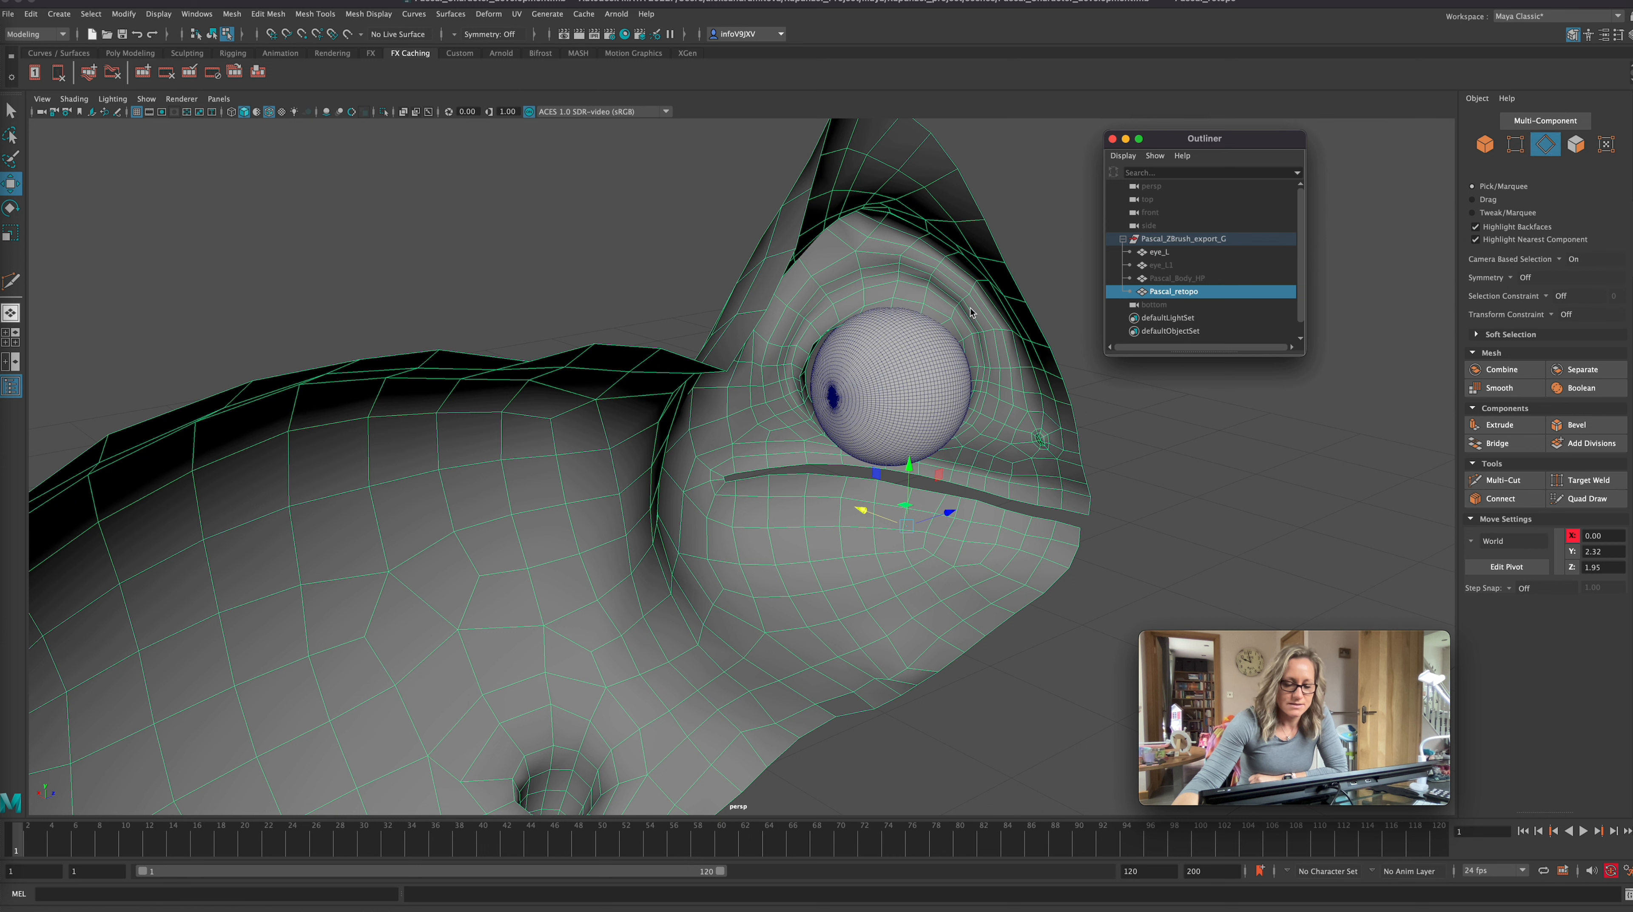
left_click(1547, 146)
left_click(1546, 146)
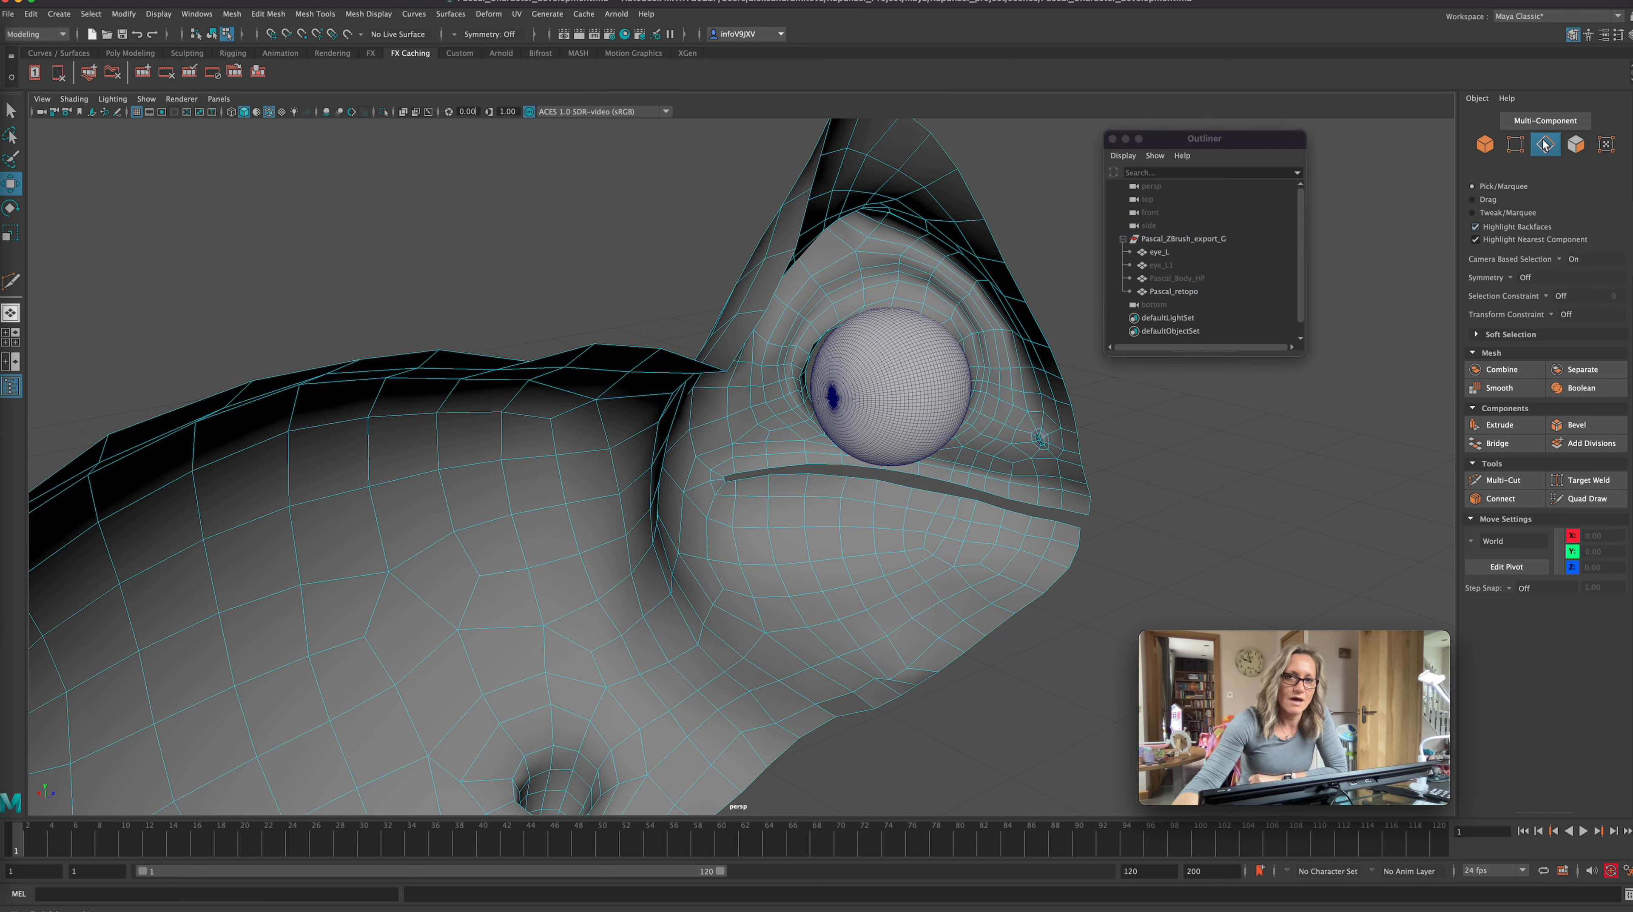
double_click(875, 303)
key("r")
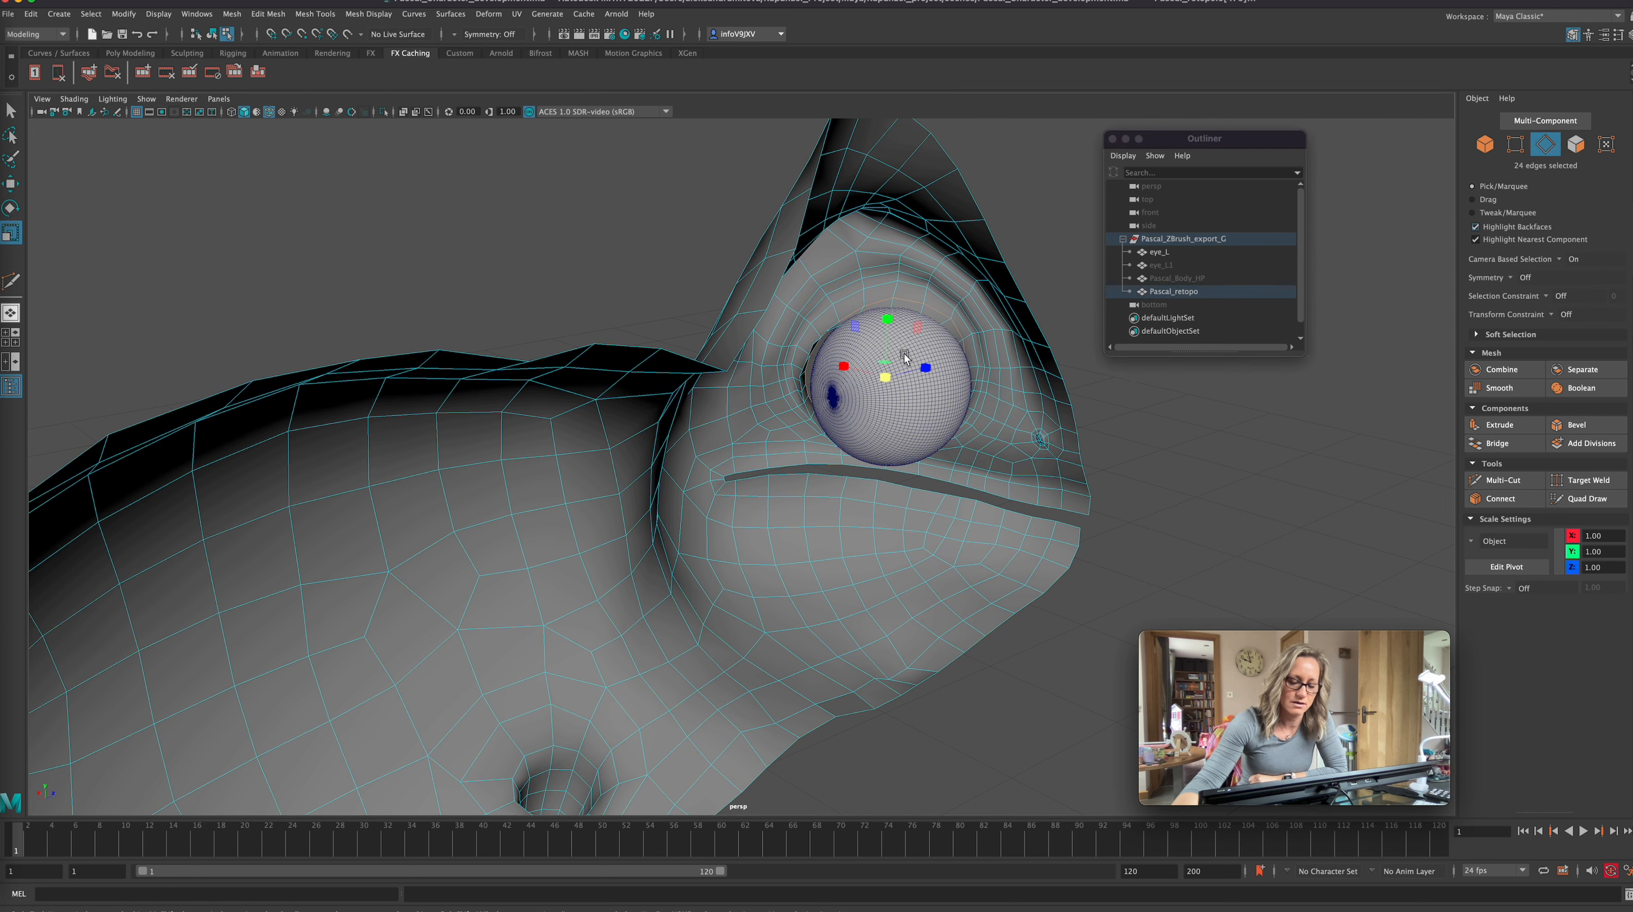
left_click_drag(1124, 530, 1041, 546, "alt")
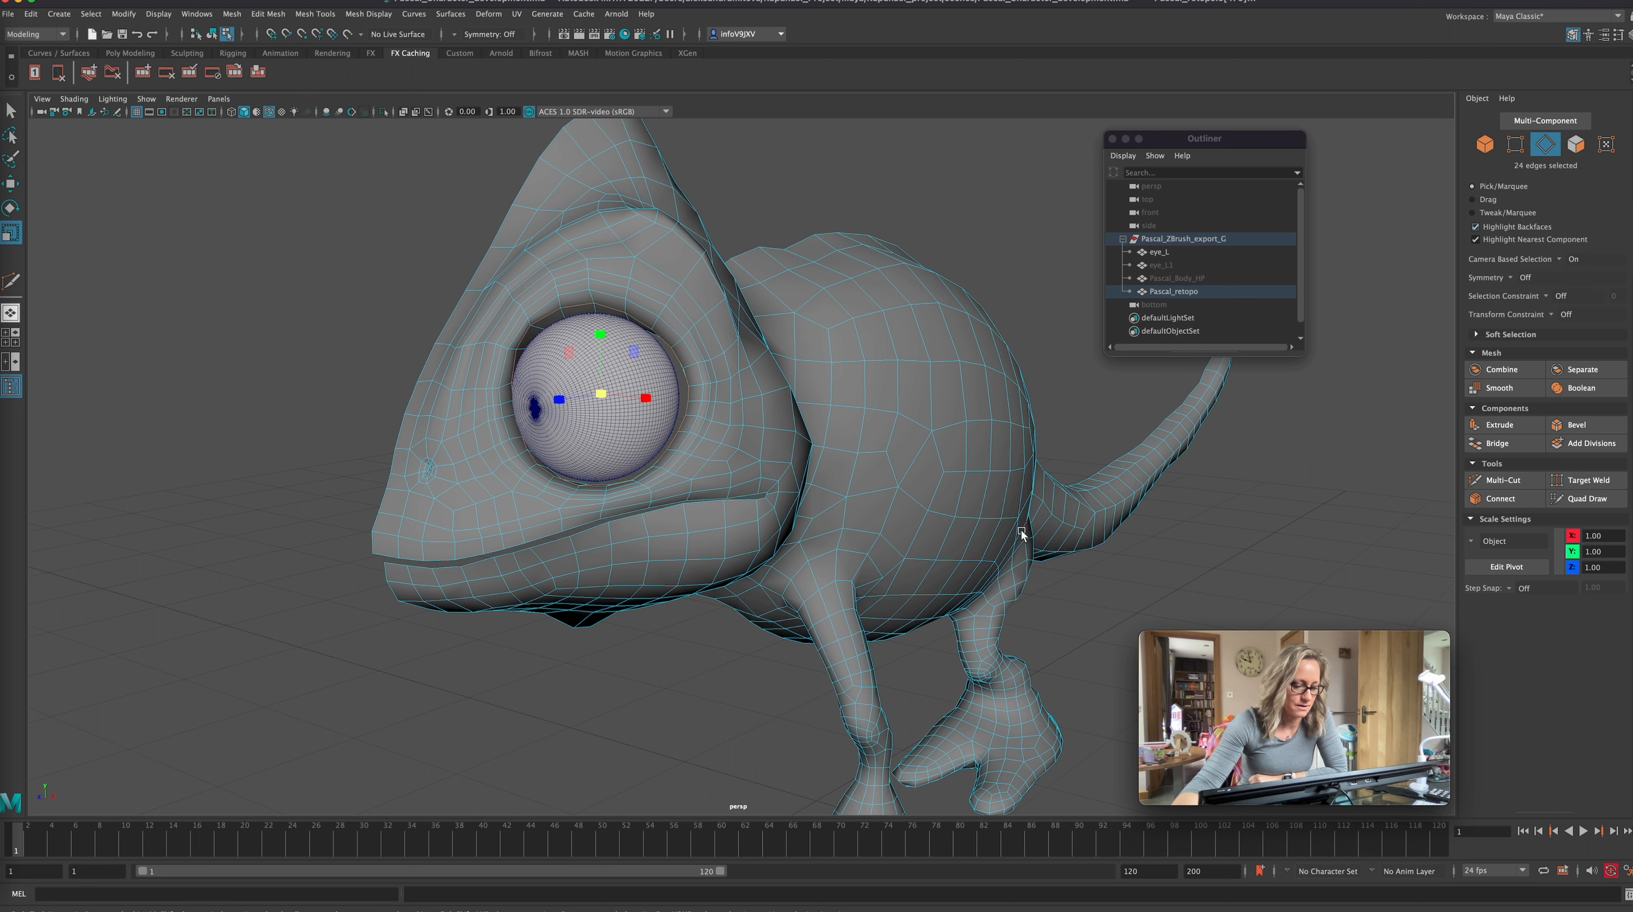
Reposition the eye-opening edge loop in small moves so it sits evenly around the eyeball.
key("w")
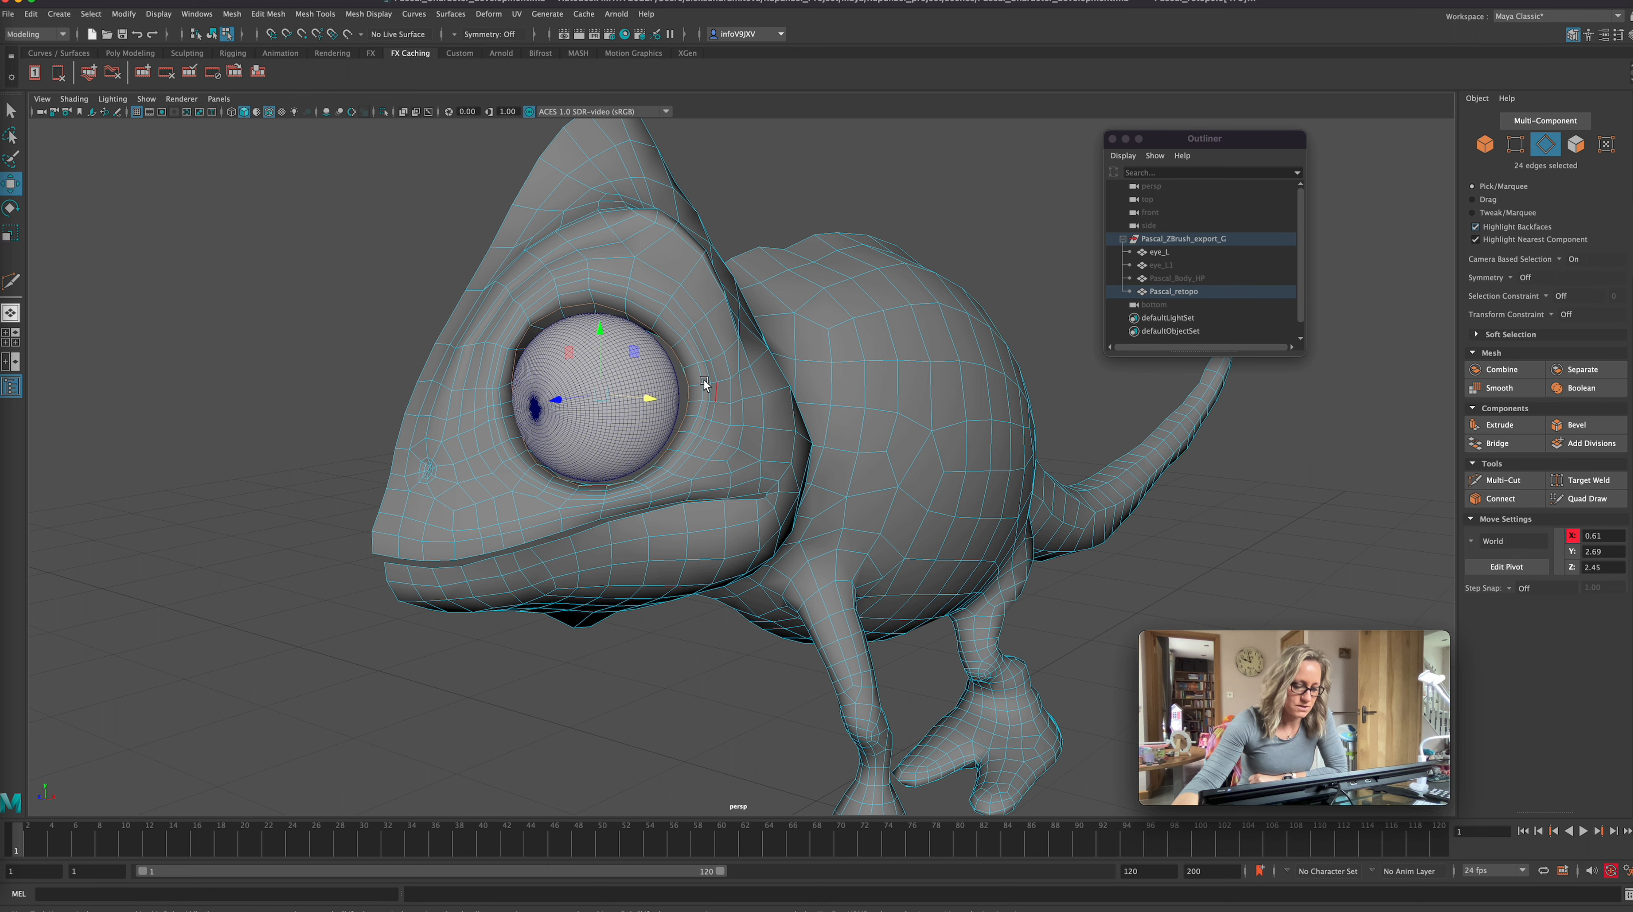
left_click_drag(552, 397, 553, 397)
left_click_drag(642, 635, 662, 527, "alt")
key("r")
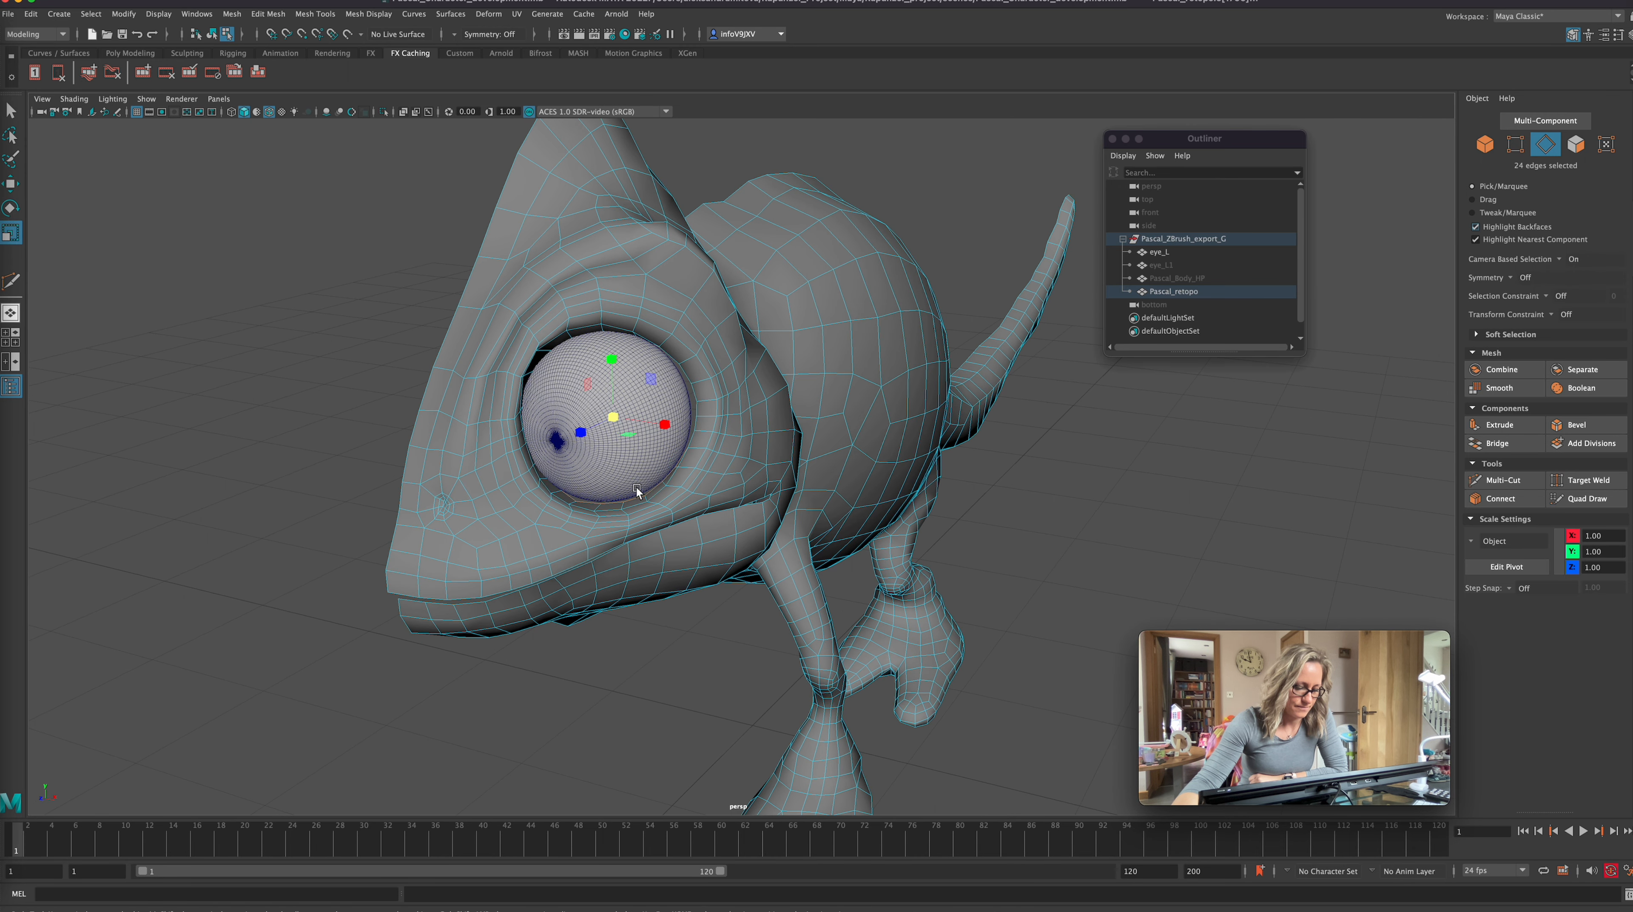
left_click_drag(642, 661, 717, 648, "alt")
key("w")
left_click_drag(558, 408, 552, 409)
left_click_drag(606, 680, 602, 671, "alt")
left_click_drag(592, 337, 594, 336)
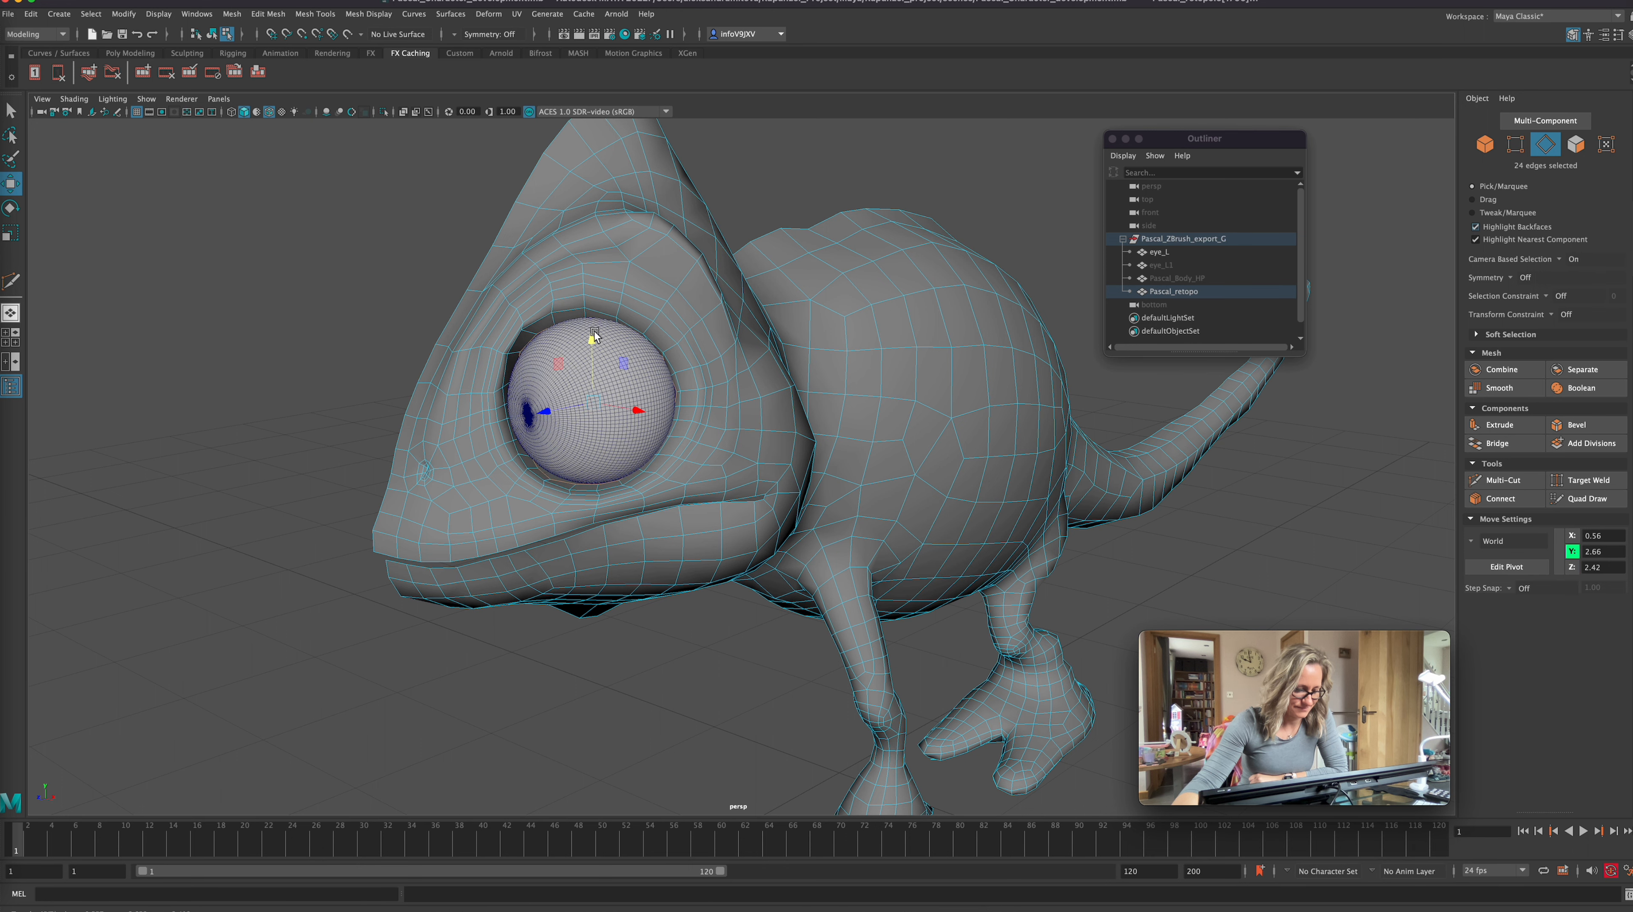
left_click_drag(619, 676, 624, 672, "alt")
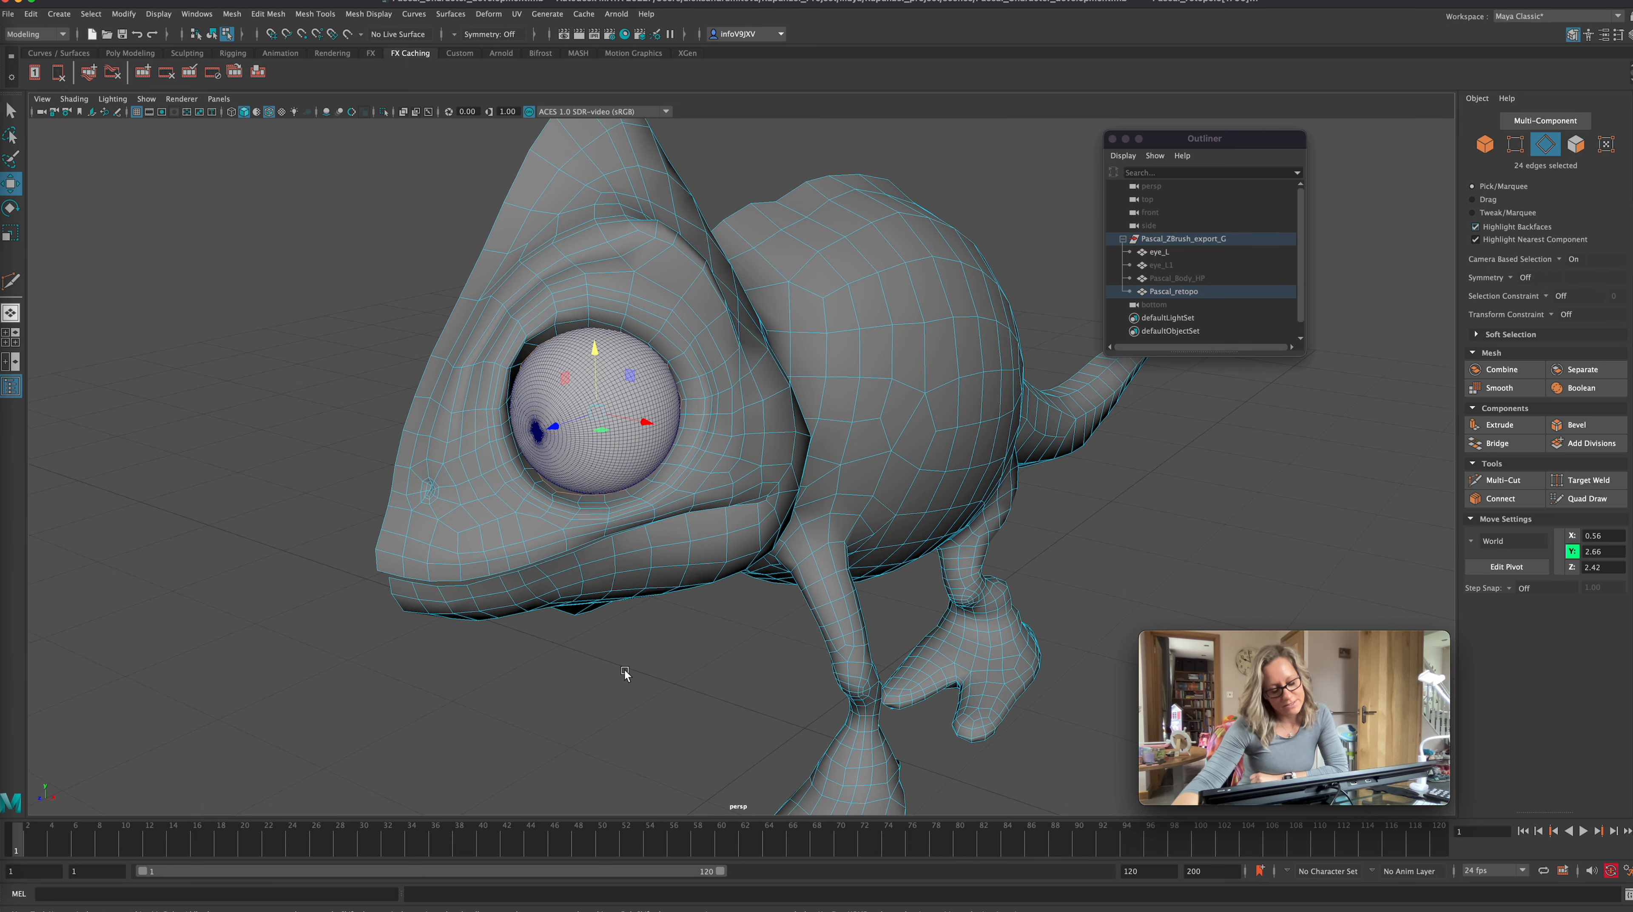
Switch to vertex mode and nudge the vertices along the lower front rim of the eye opening toward the eyeball.
left_click(1515, 147)
left_click(557, 491)
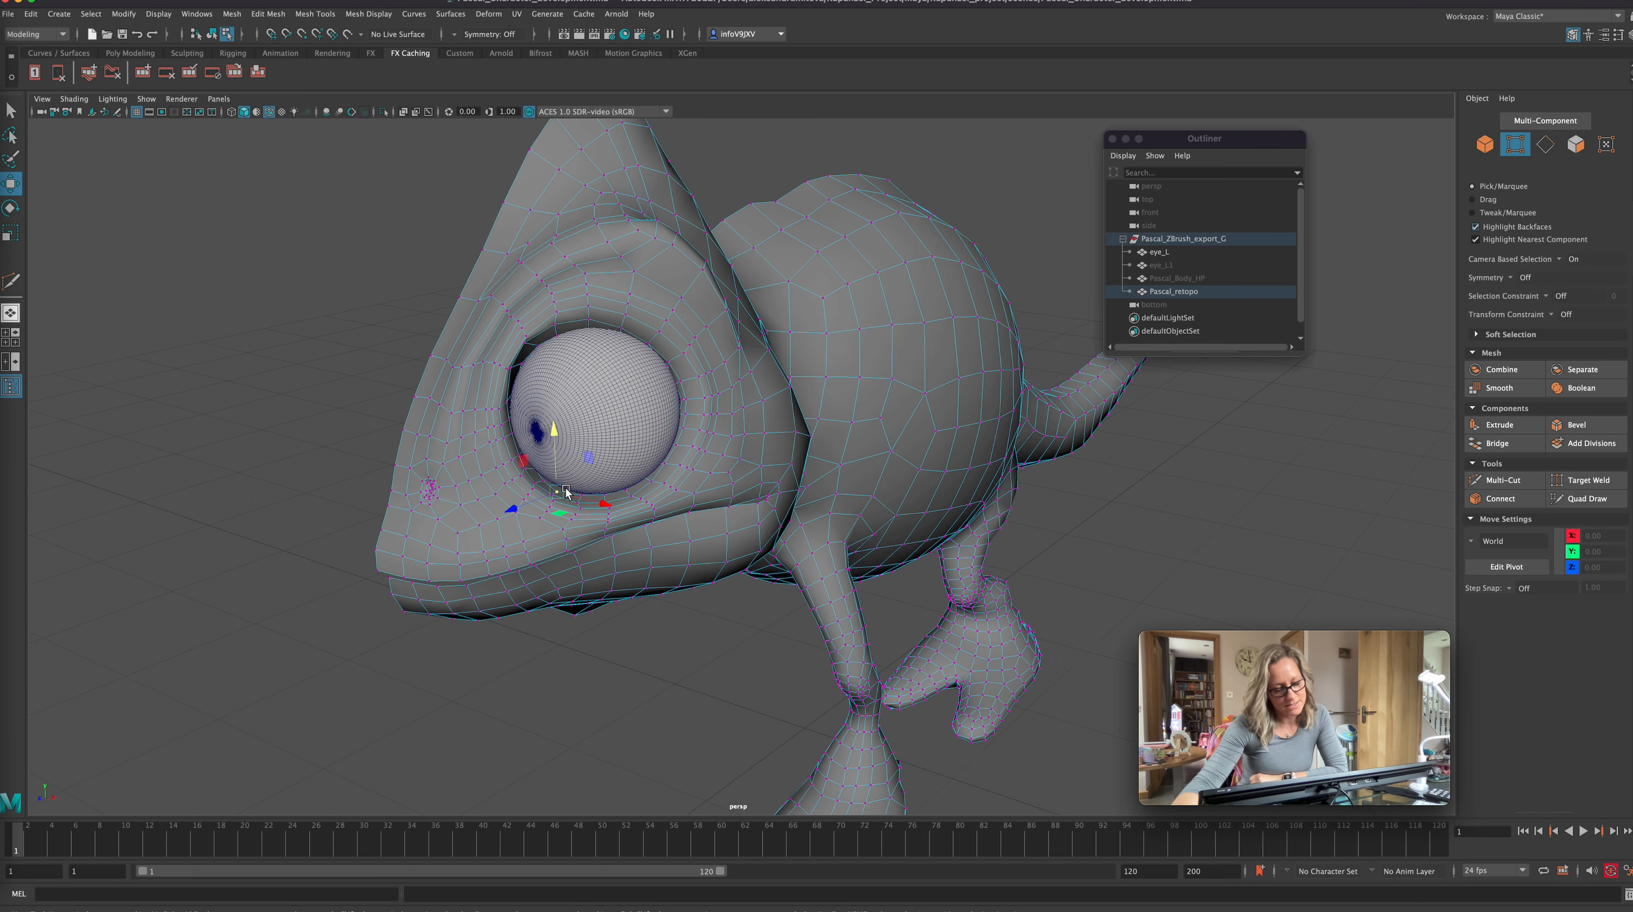
left_click(543, 480)
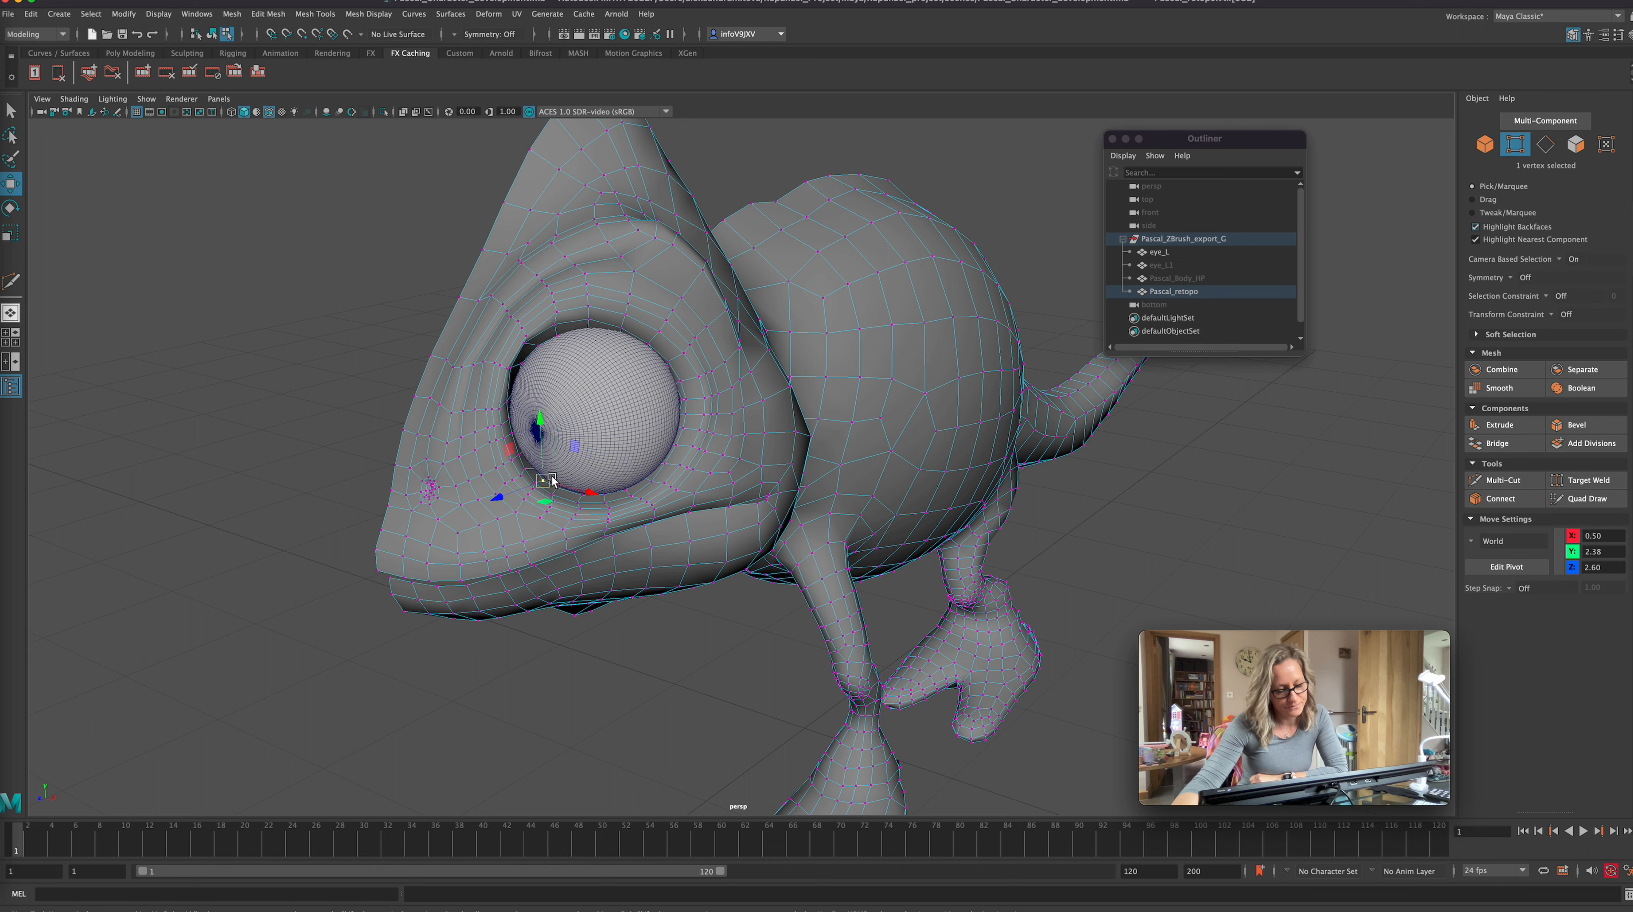
left_click_drag(497, 499, 511, 498)
left_click(557, 490)
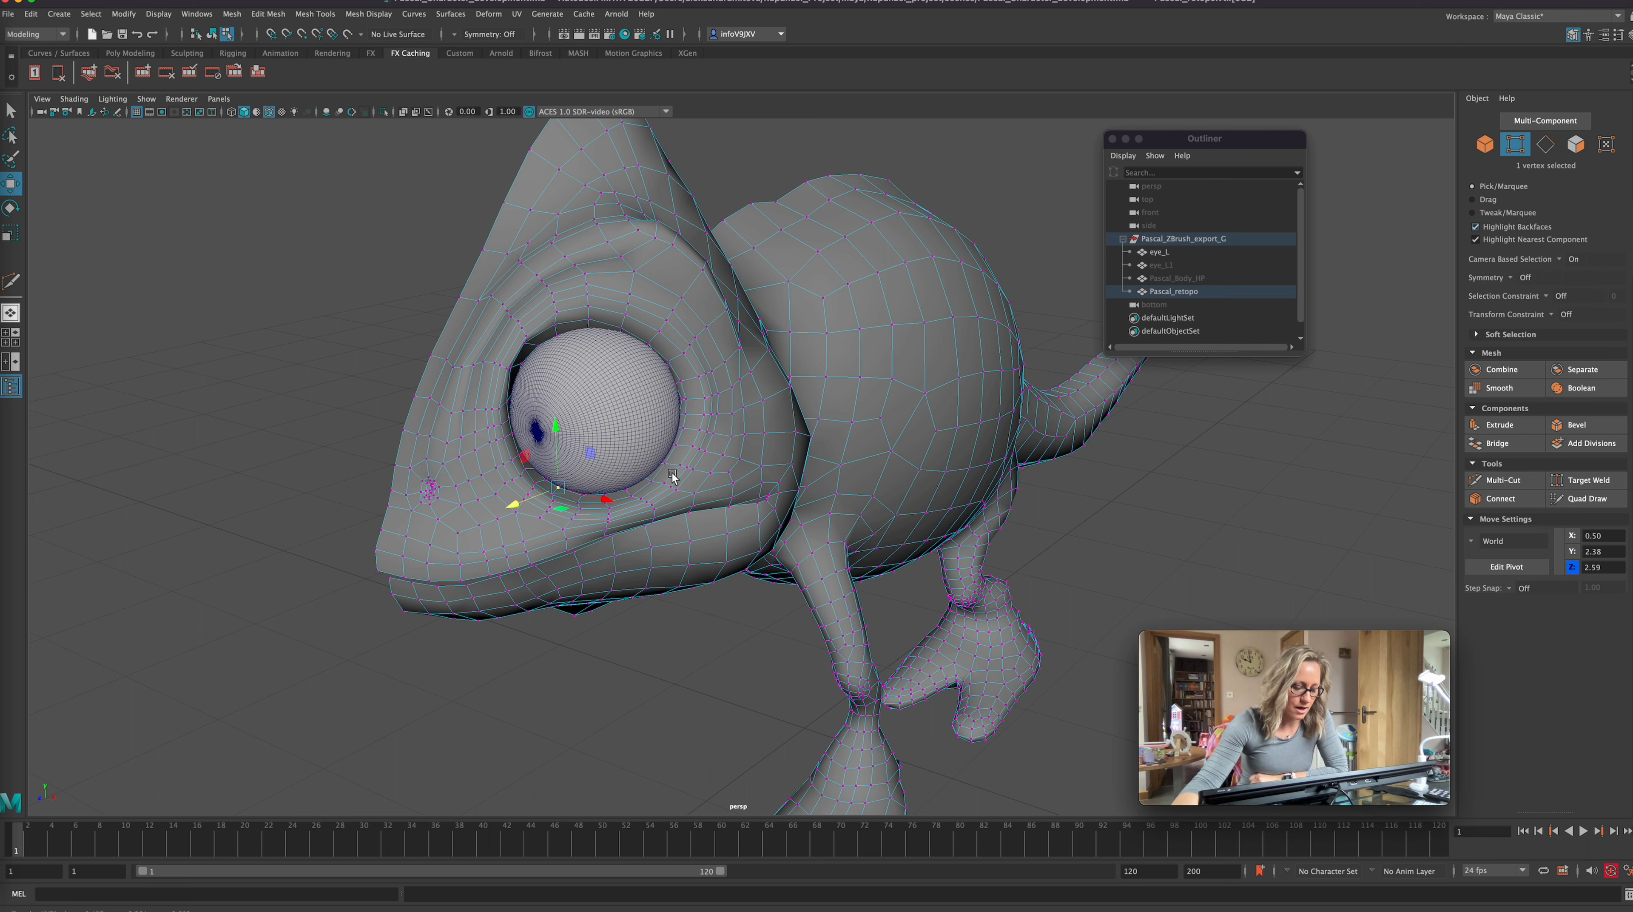
Adjust individual vertices along the upper front rim of the eye opening to follow the eyeball.
left_click(525, 345)
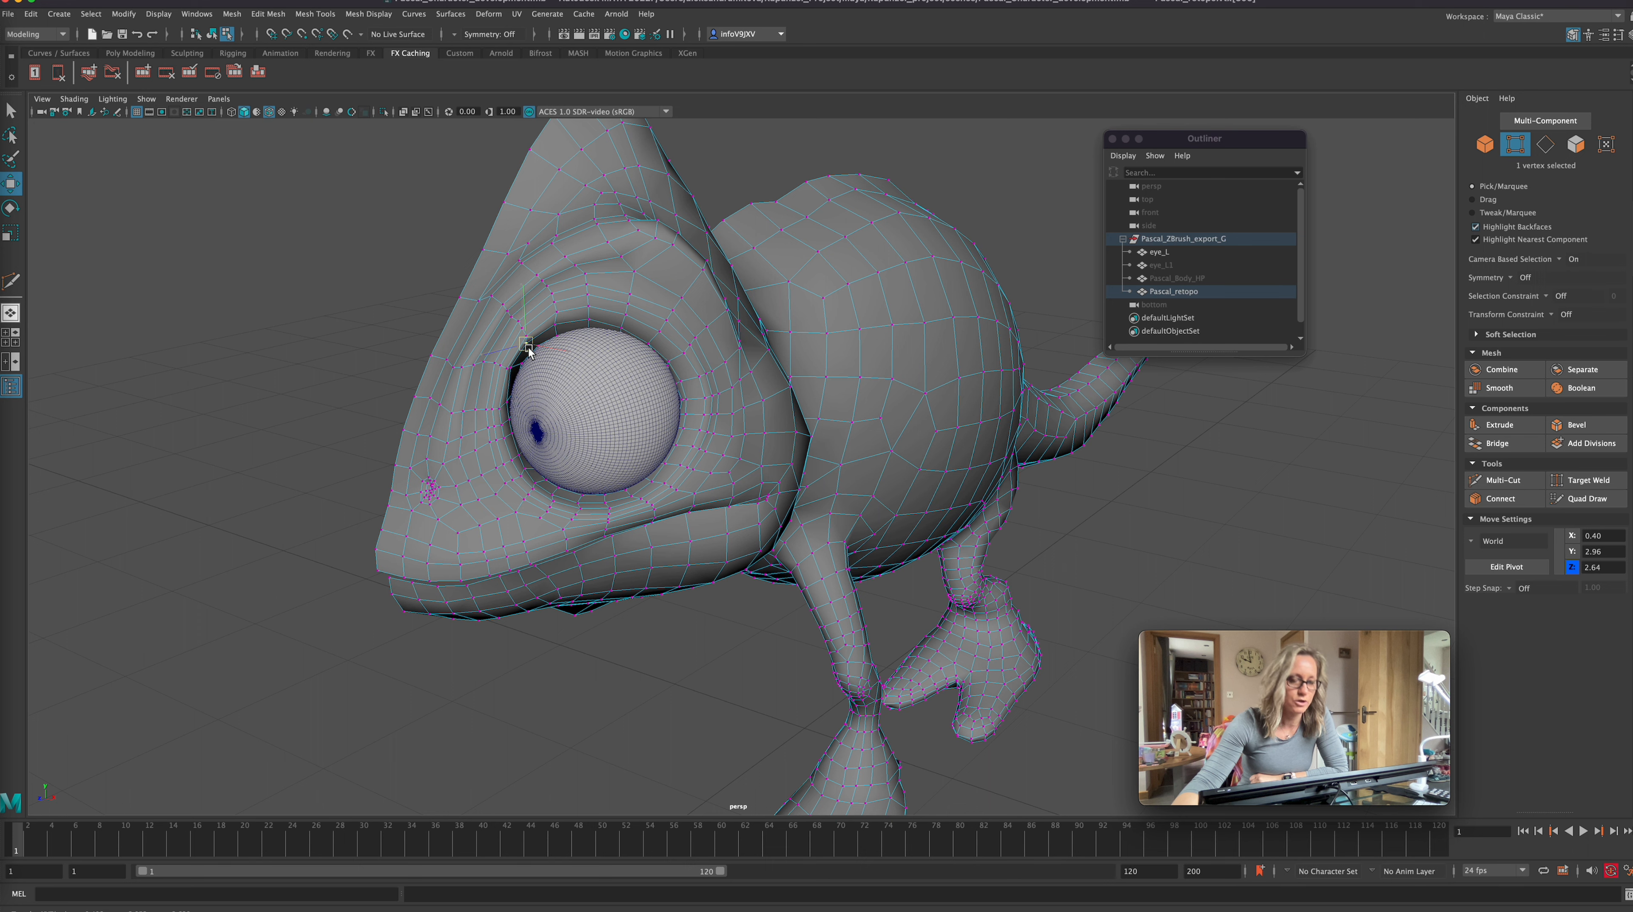
left_click(511, 368)
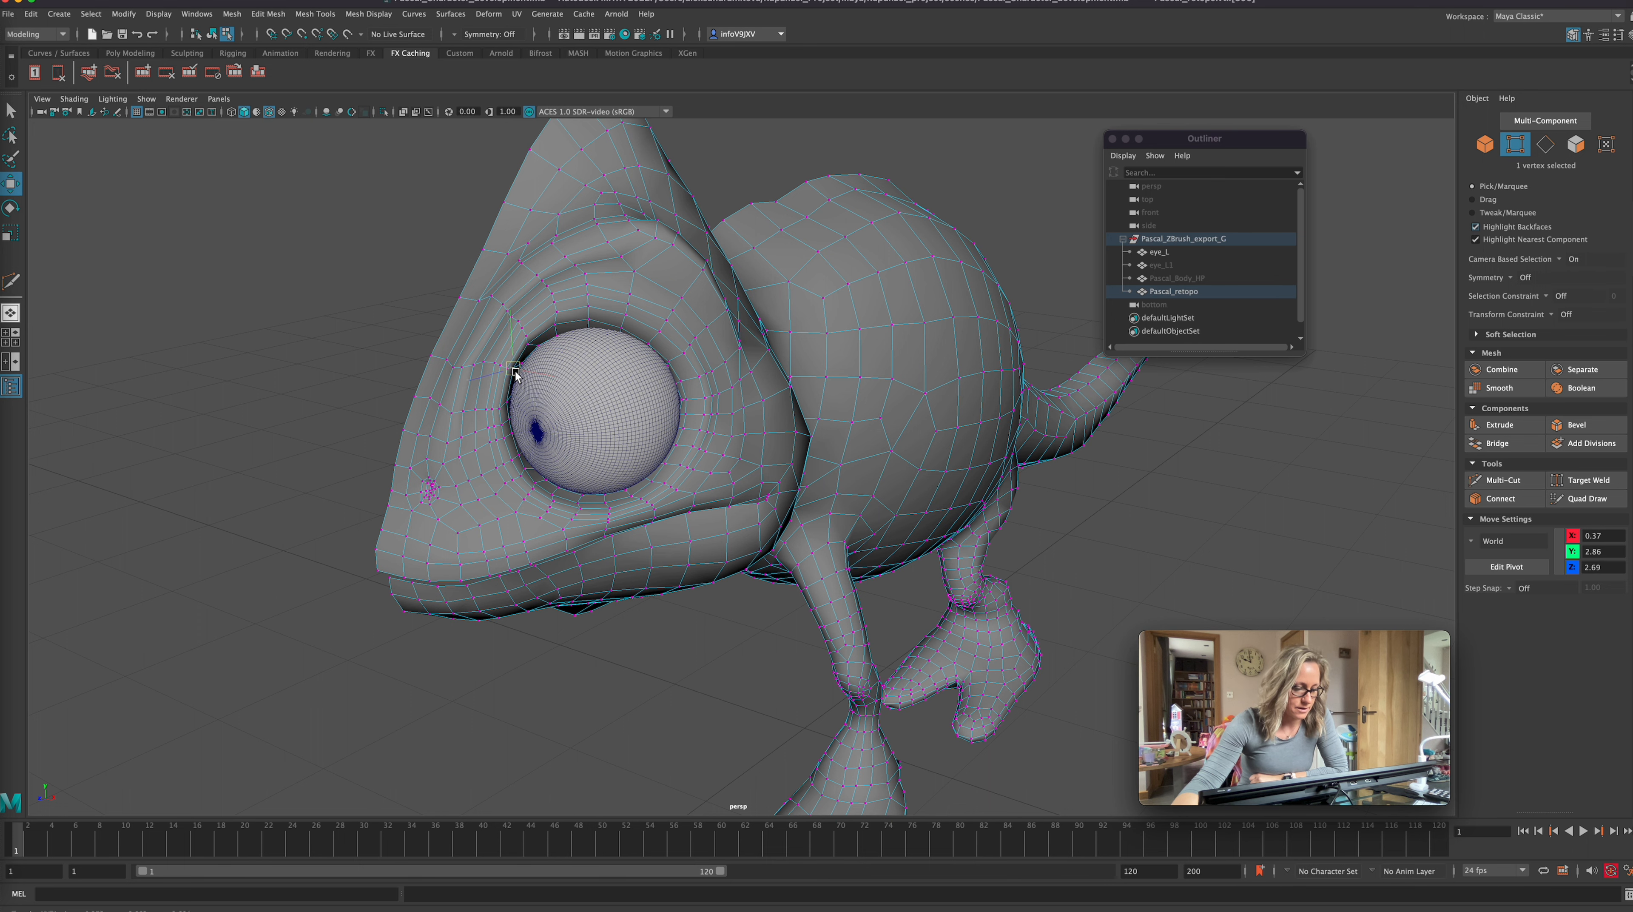
left_click_drag(515, 371, 514, 372)
left_click(529, 344)
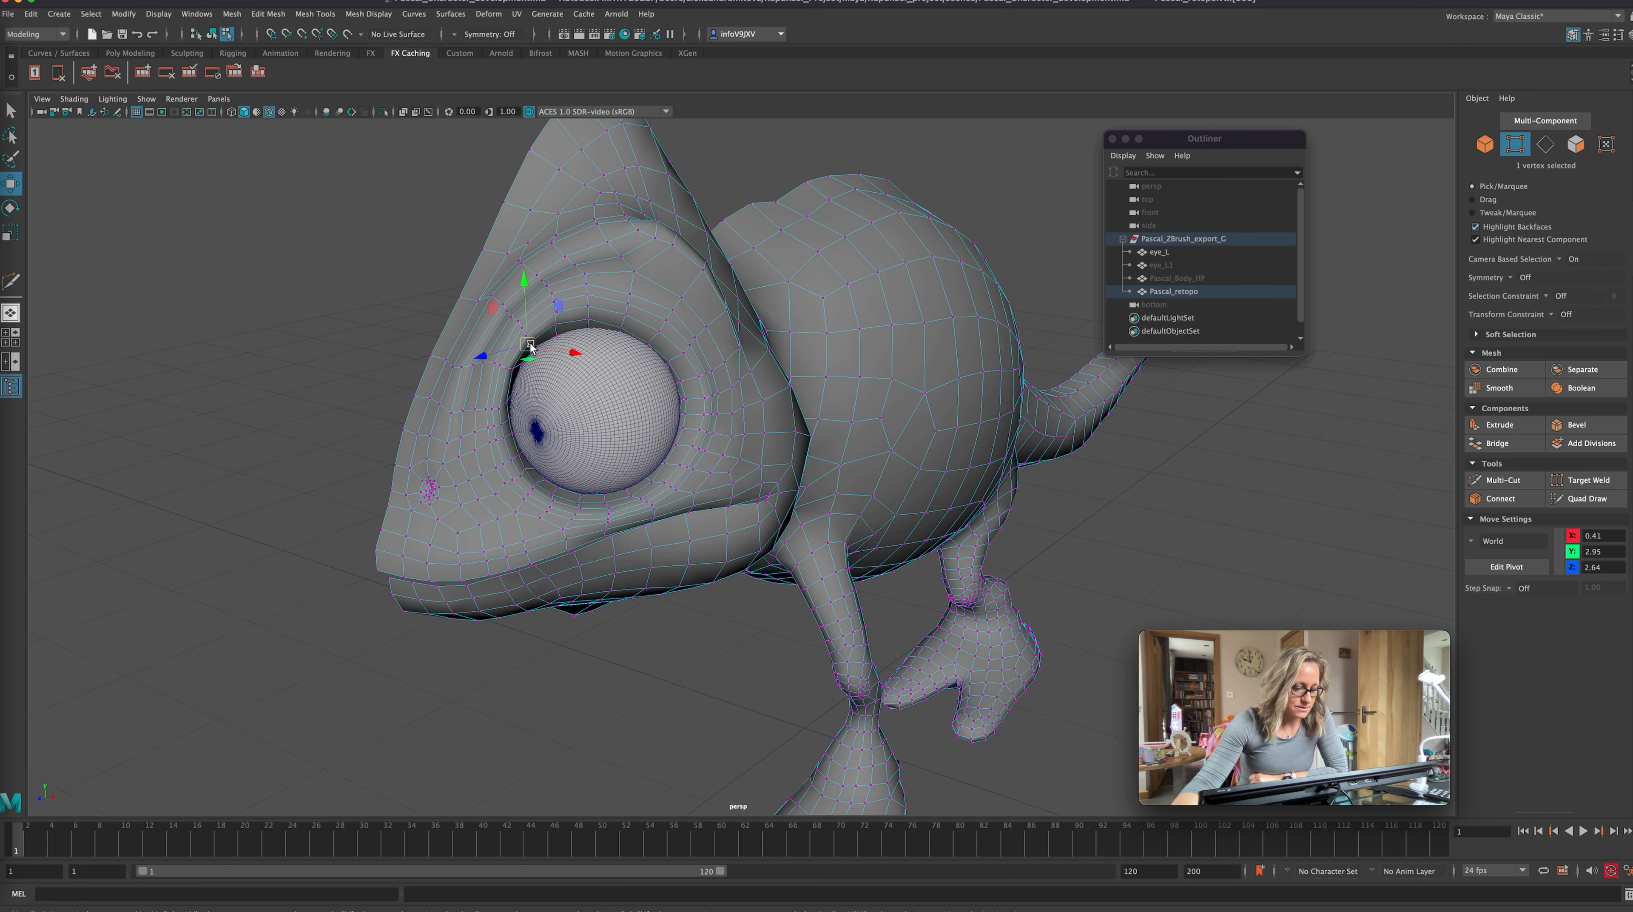
left_click(560, 327)
left_click_drag(593, 652, 789, 671, "alt")
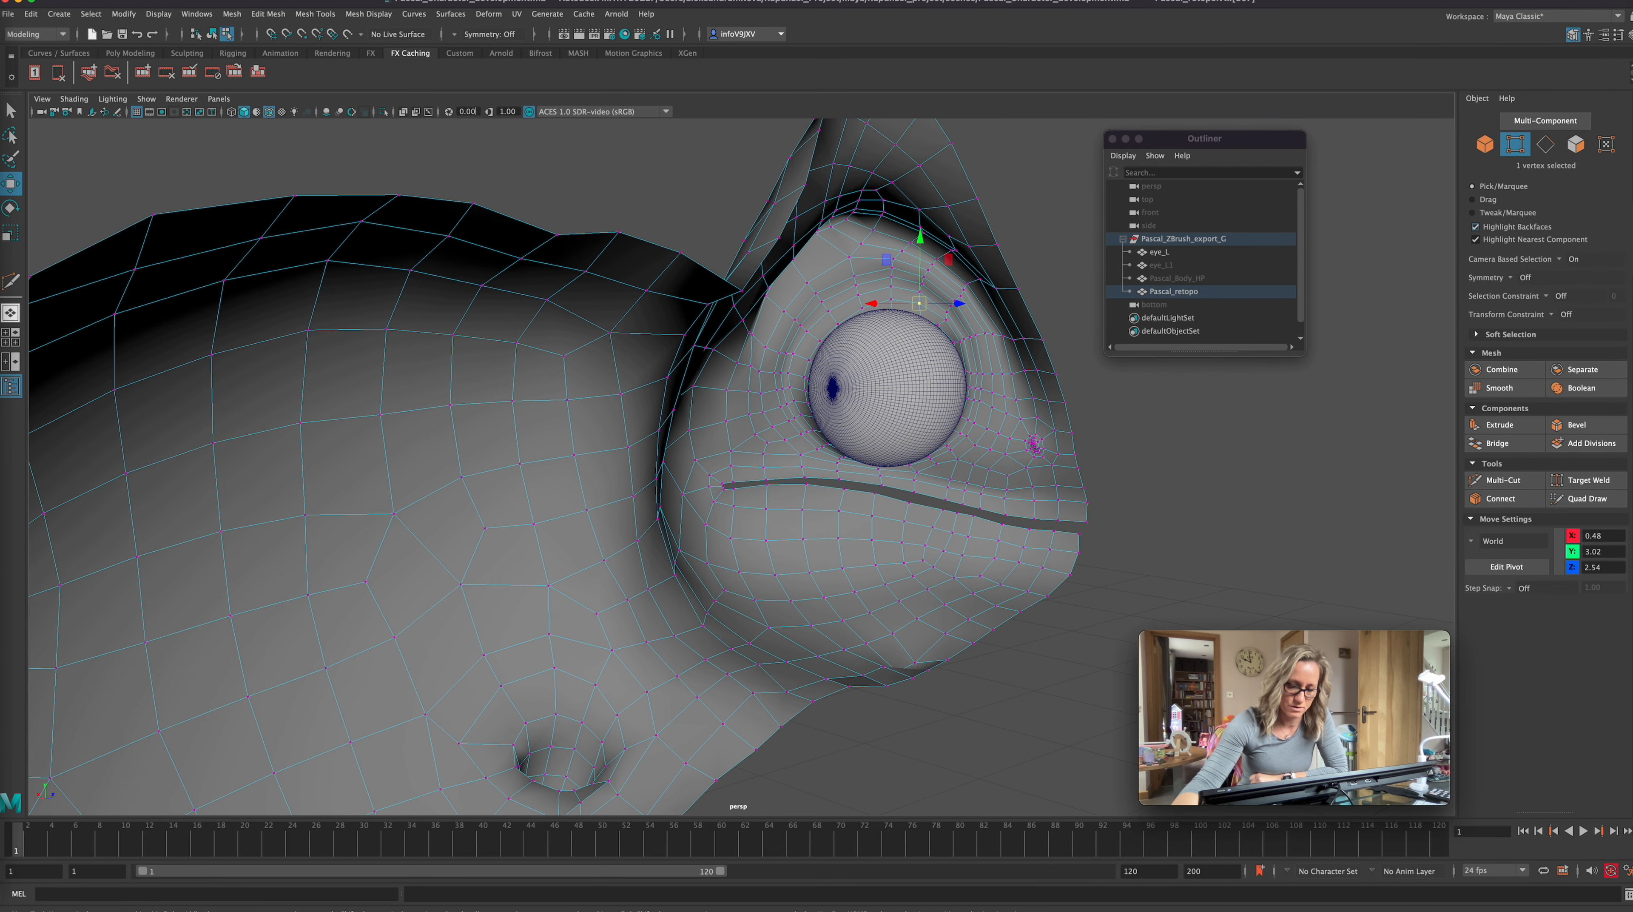
Undo the accidental eye_L highlight and select the vertex at the rear rim of the eye opening.
left_click(808, 381)
key("z")
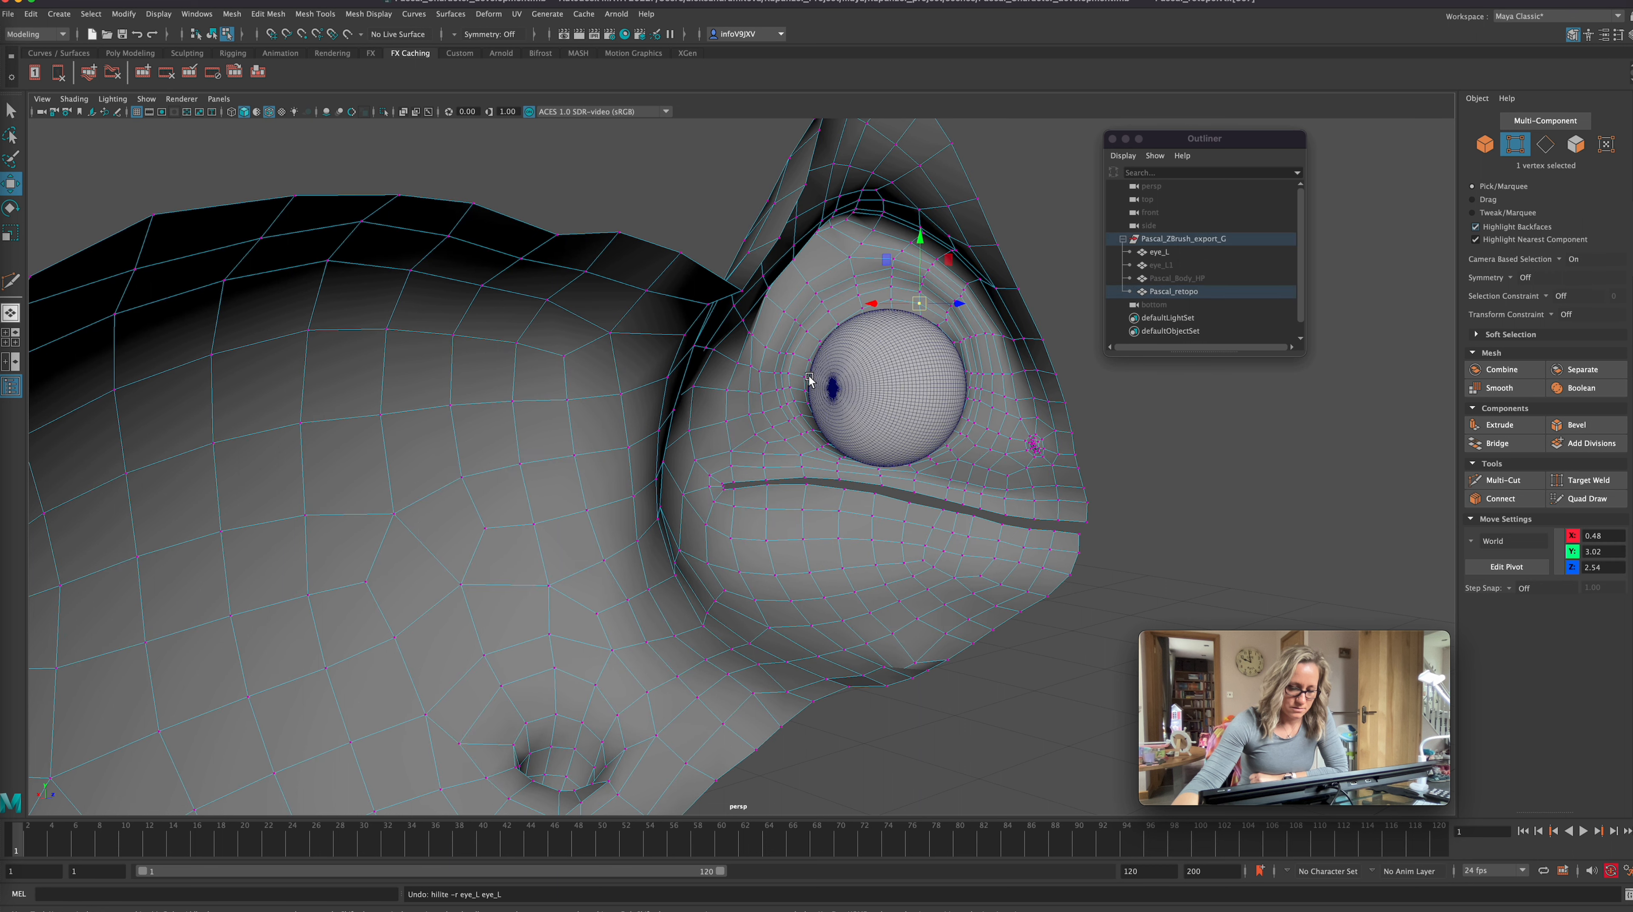
left_click(808, 381)
left_click_drag(1175, 593, 1026, 573, "alt")
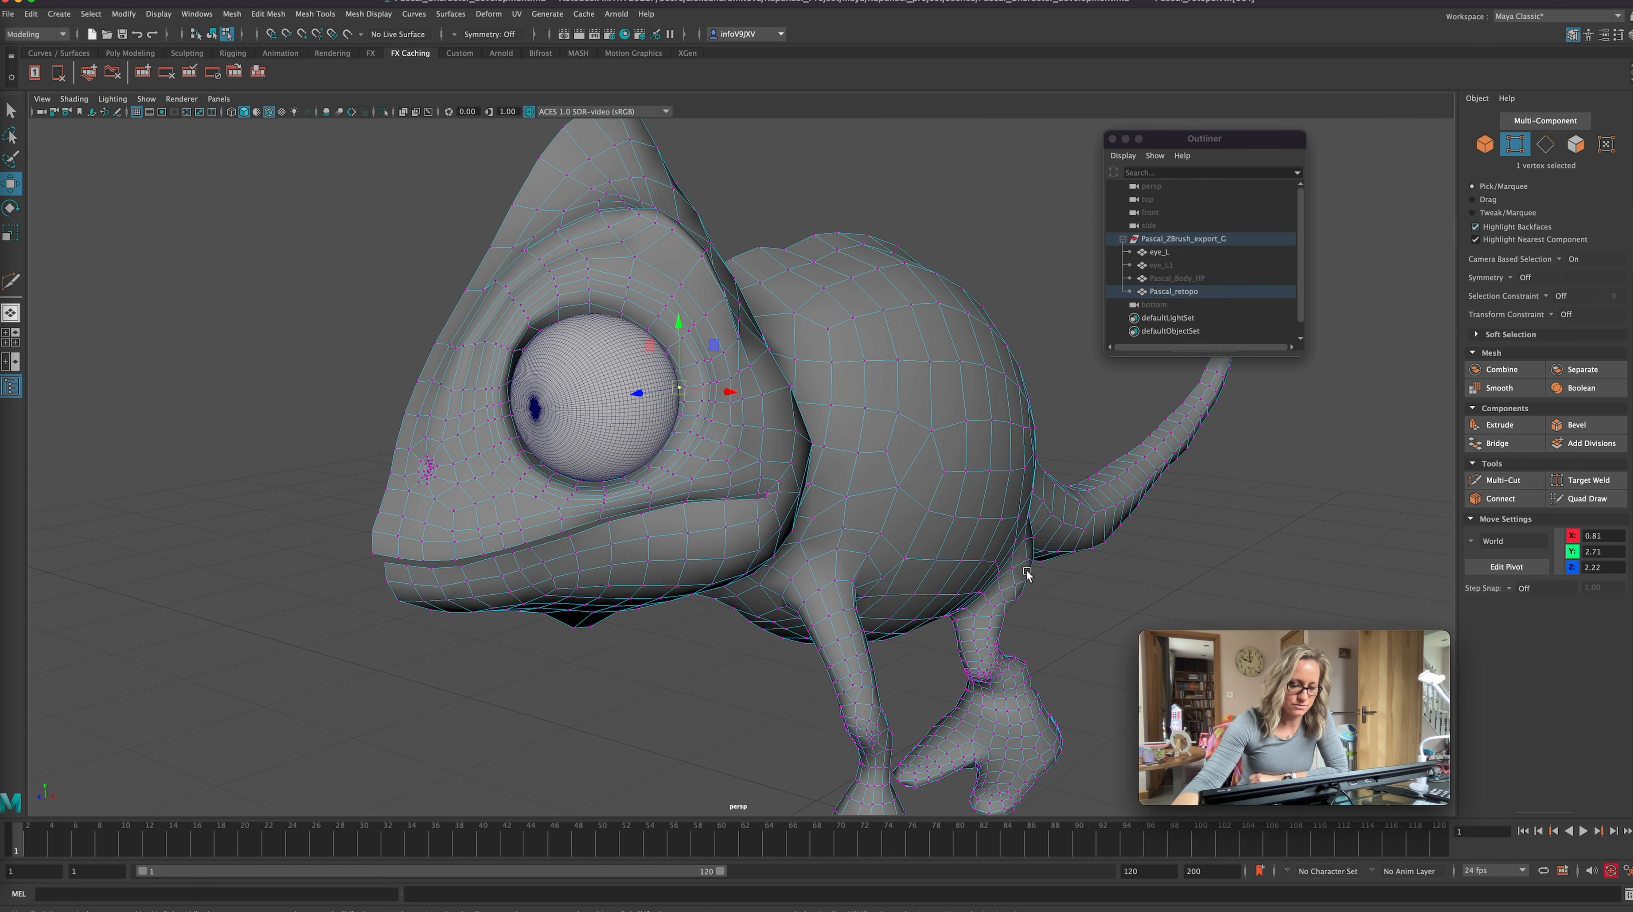
Return to object mode with nothing selected and inspect the eye opening's fit around the eyeball.
left_click(1548, 148)
left_click(1205, 550)
left_click_drag(1138, 611, 1178, 287, "alt")
left_click(1483, 147)
left_click(1322, 477)
left_click_drag(1320, 480, 1252, 615, "alt")
right_click_drag(935, 647, 980, 630, "alt")
left_click_drag(822, 692, 833, 692, "alt")
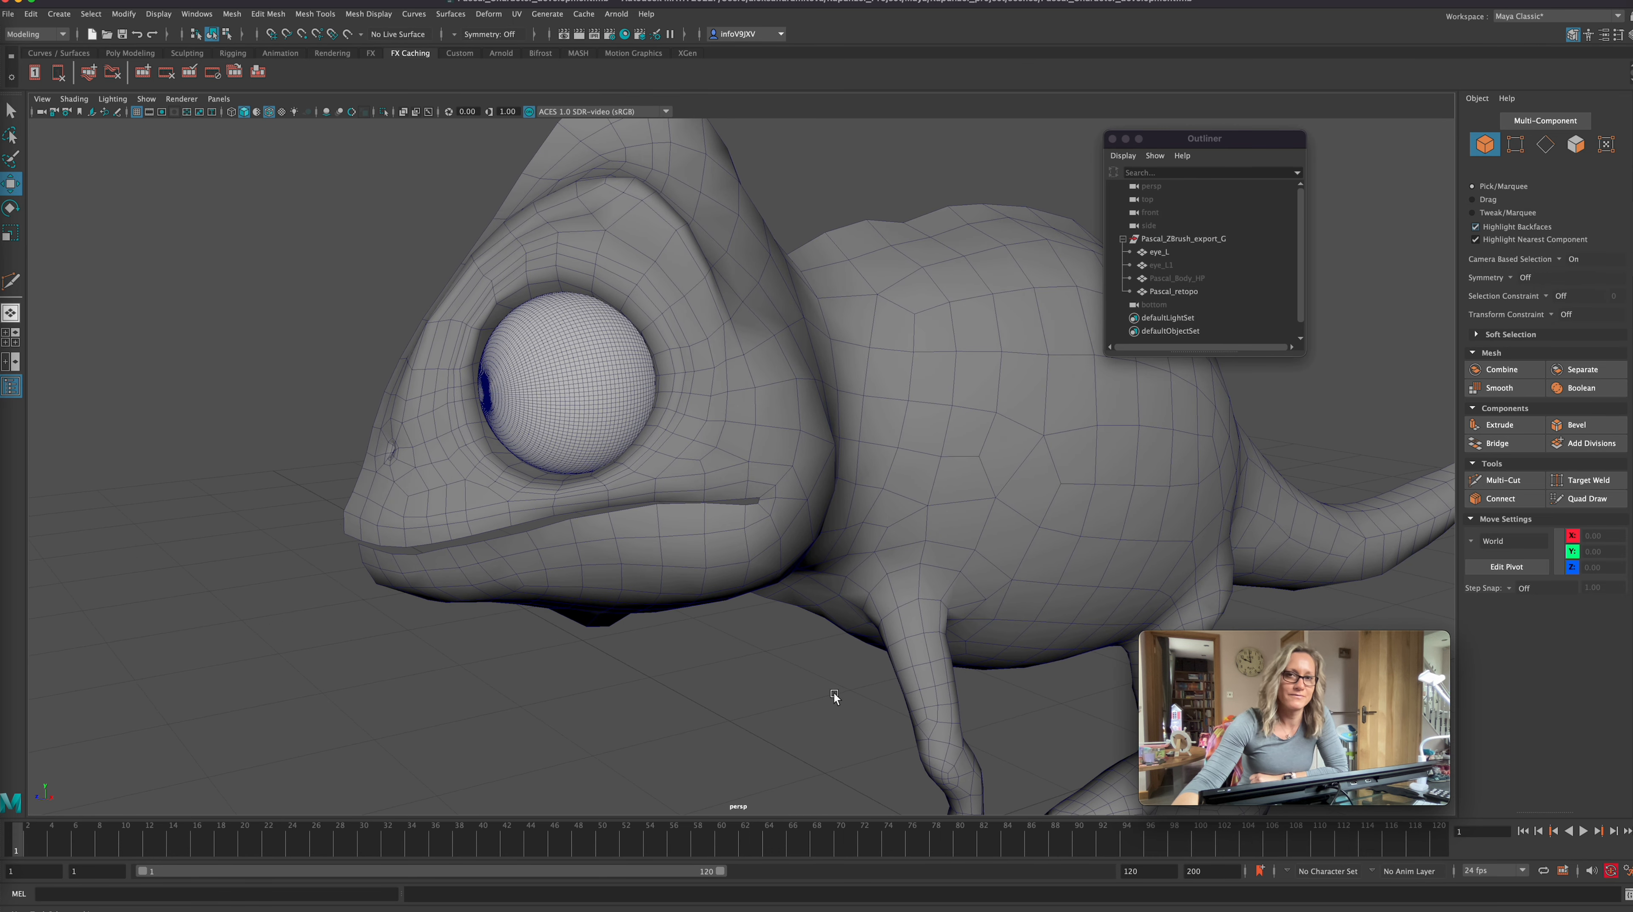
Enter vertex mode on Pascal_retopo and nudge the front rim vertex of the eye opening slightly forward.
left_click_drag(831, 695, 842, 710, "alt")
right_click_drag(734, 408, 663, 409)
left_click(475, 404)
left_click_drag(475, 404, 470, 407)
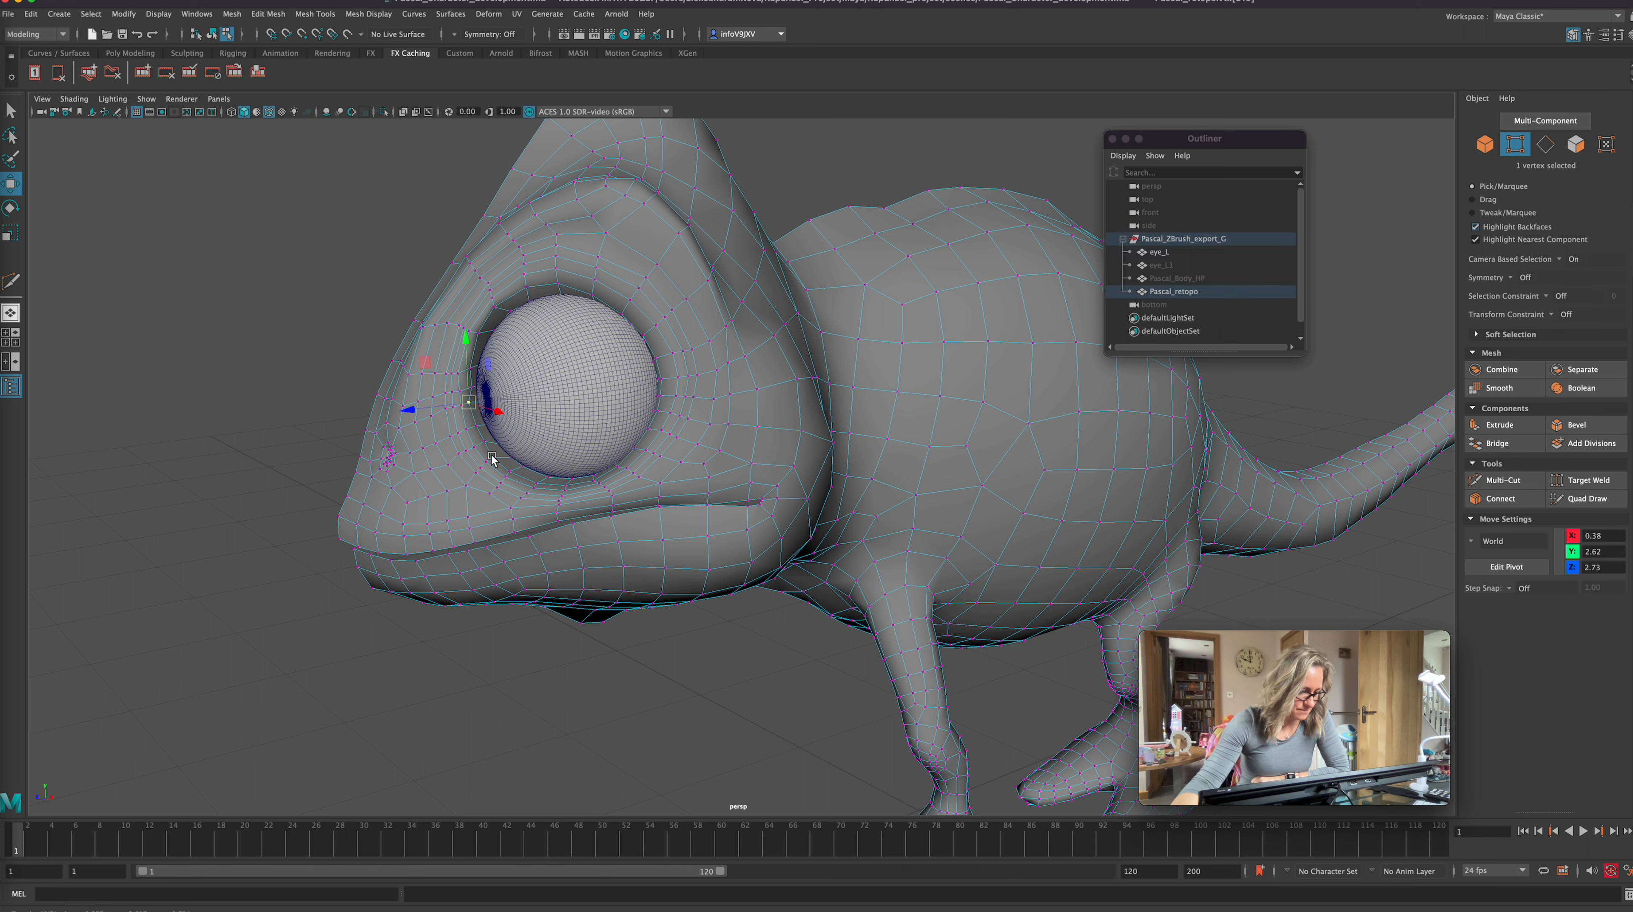
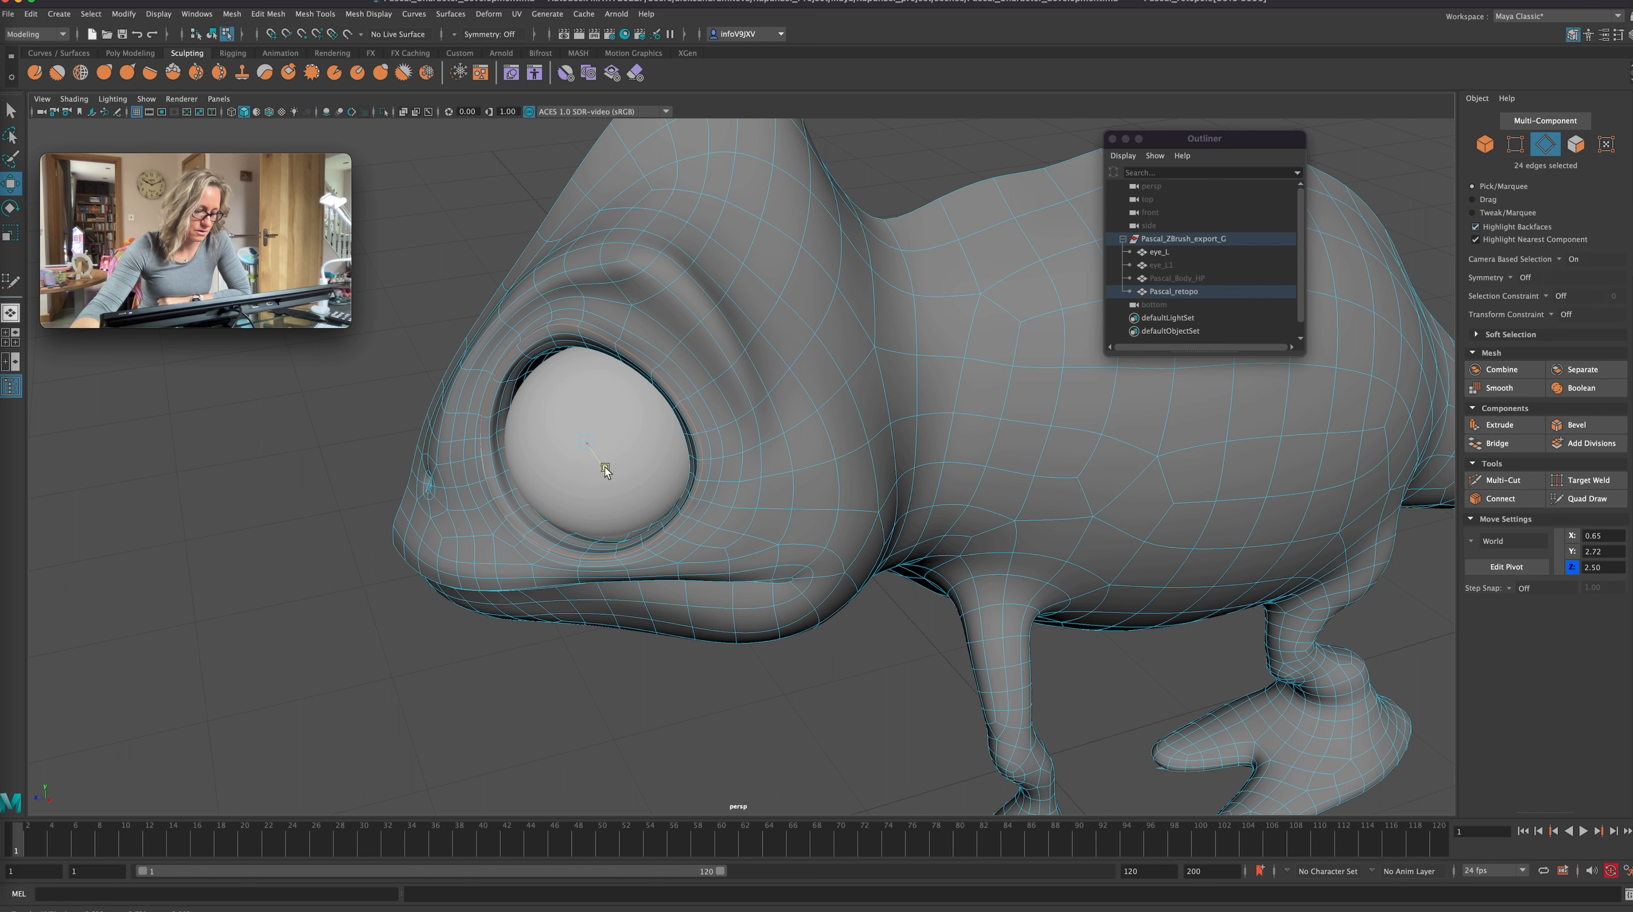
Undo the recent edge-loop moves and the loop selection around the chameleon's eye opening.
left_click_drag(607, 469, 851, 574)
key("ctrl+z")
key("ctrl+z")
key("ctrl+z")
key("ctrl+z")
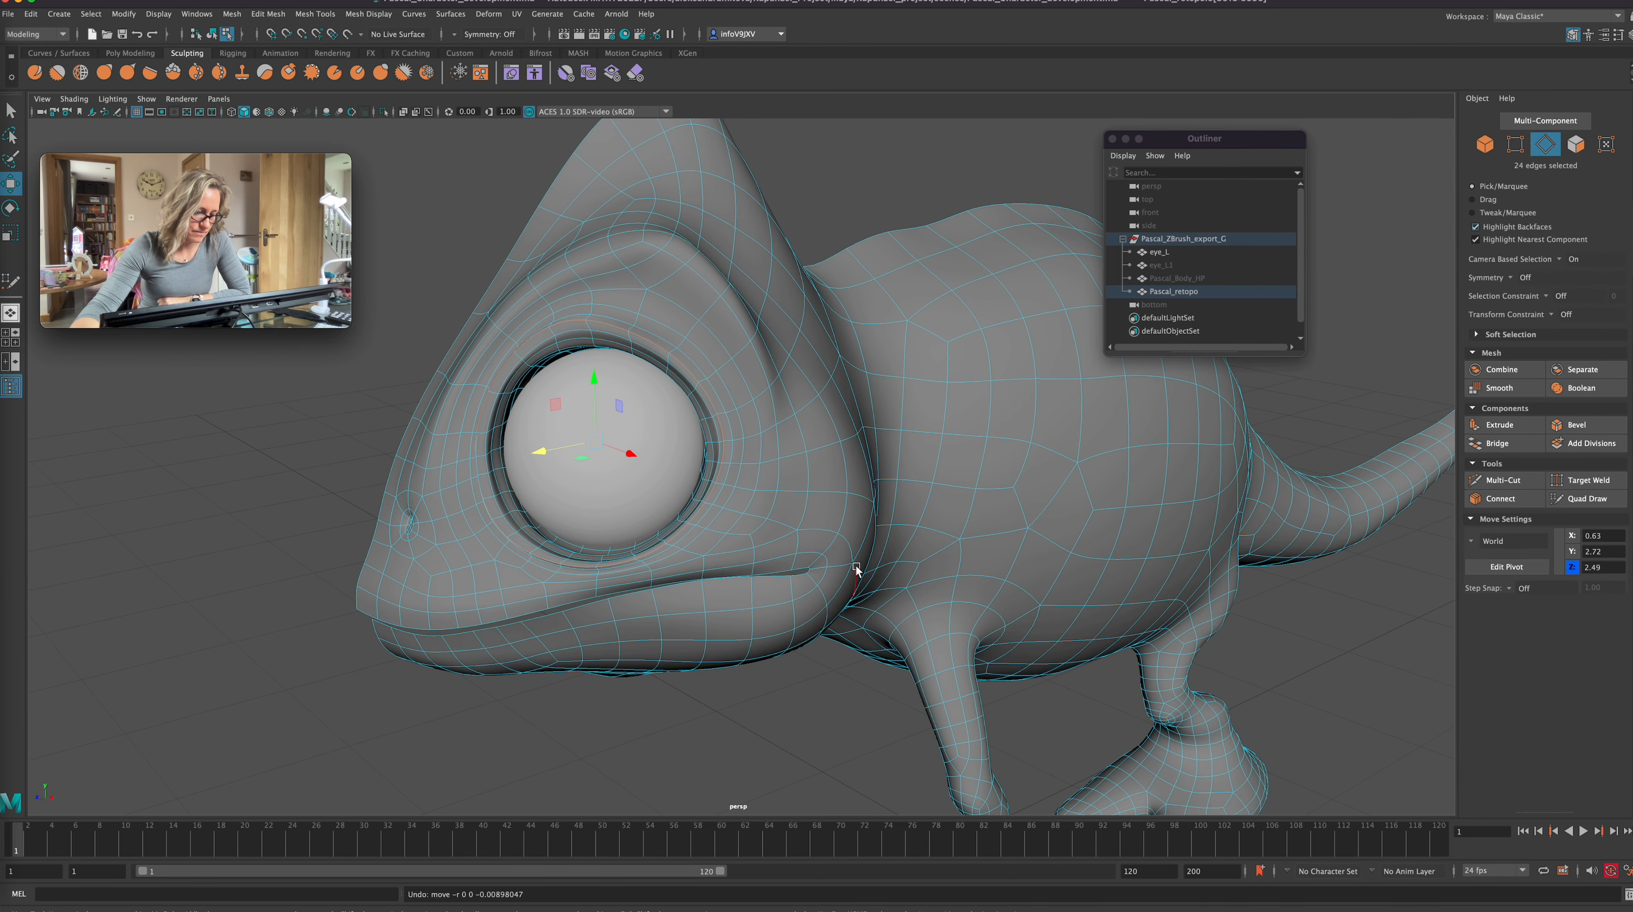
key("ctrl+z")
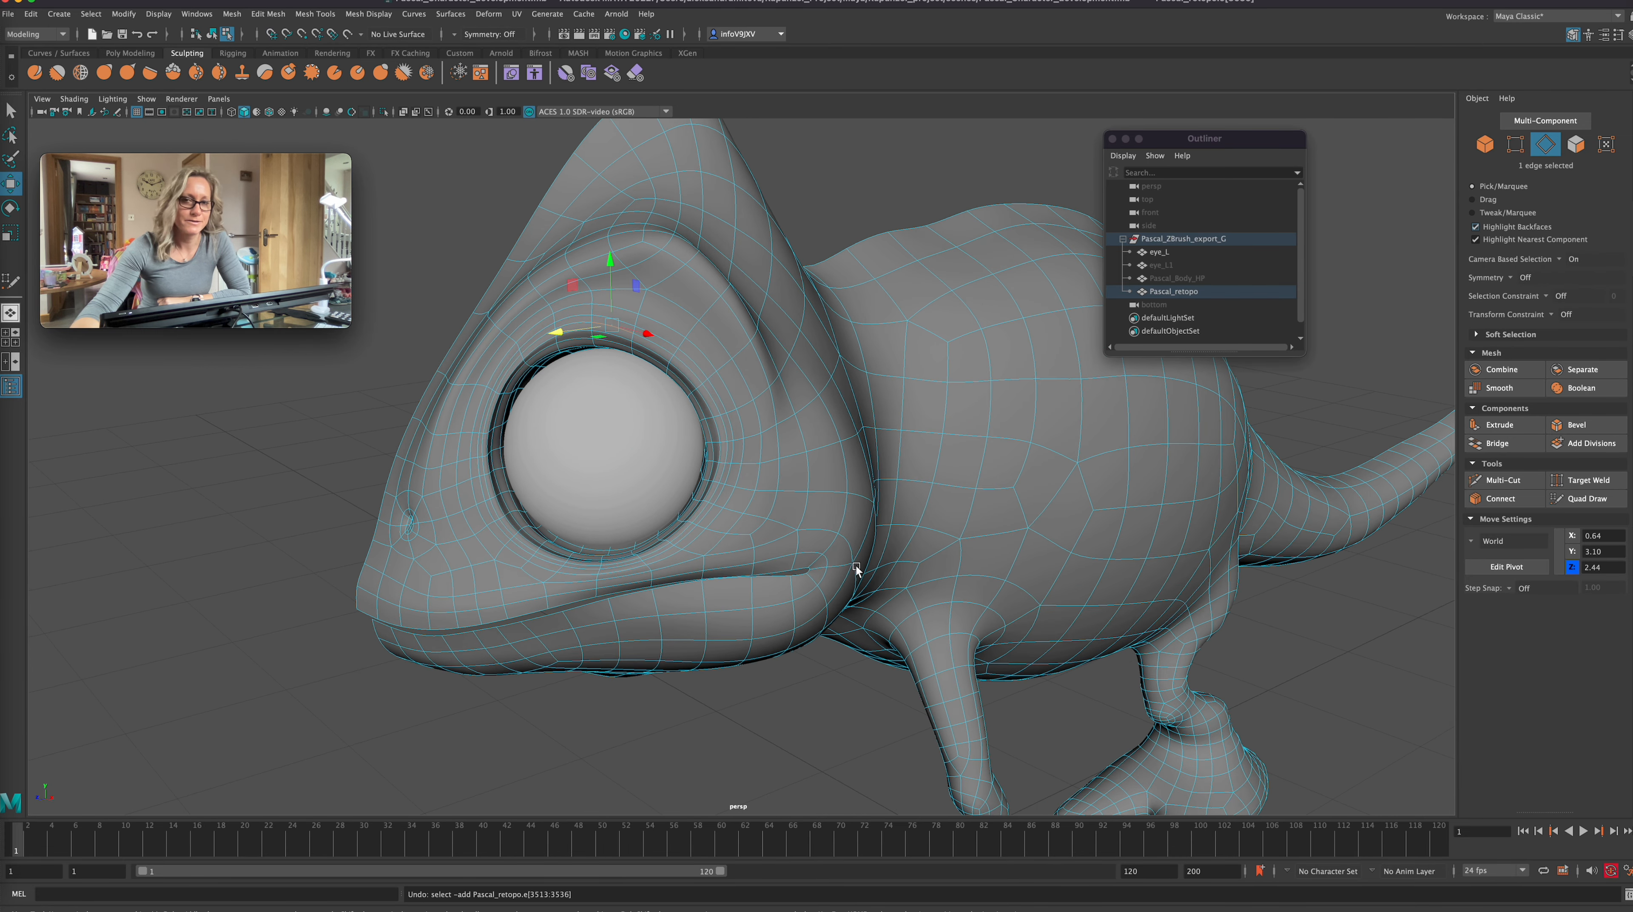
Switch Pascal_retopo to face selection and select the full ring of faces around the outer rim of the eye opening.
left_click_drag(718, 691, 726, 701, "alt")
right_click_drag(643, 307, 644, 364)
double_click(643, 329)
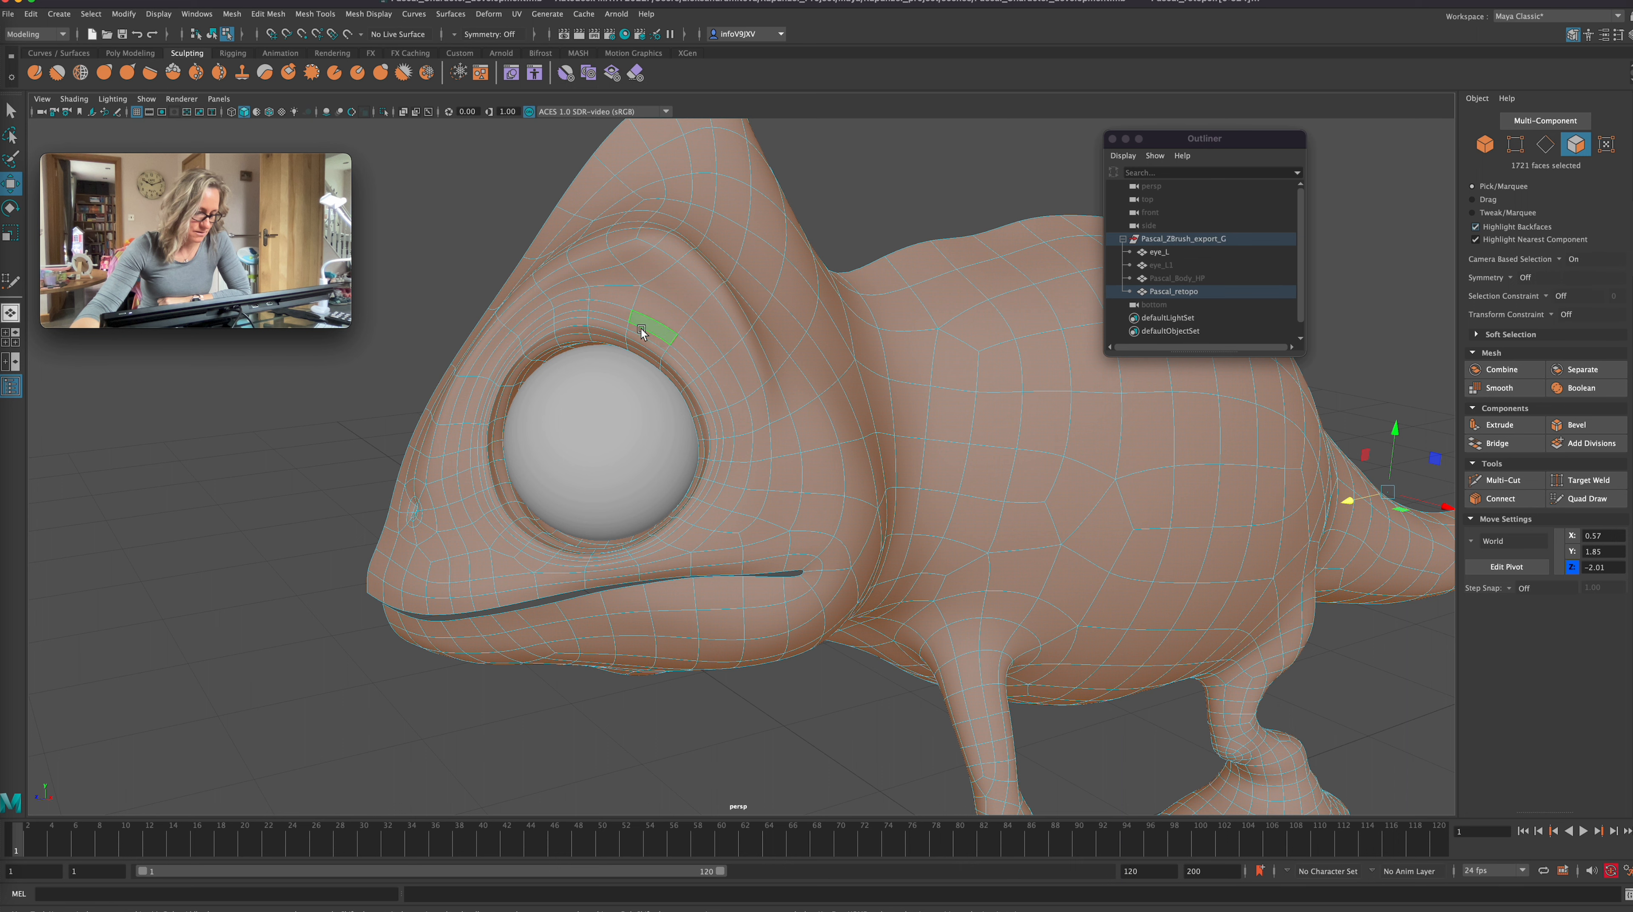
left_click(646, 333)
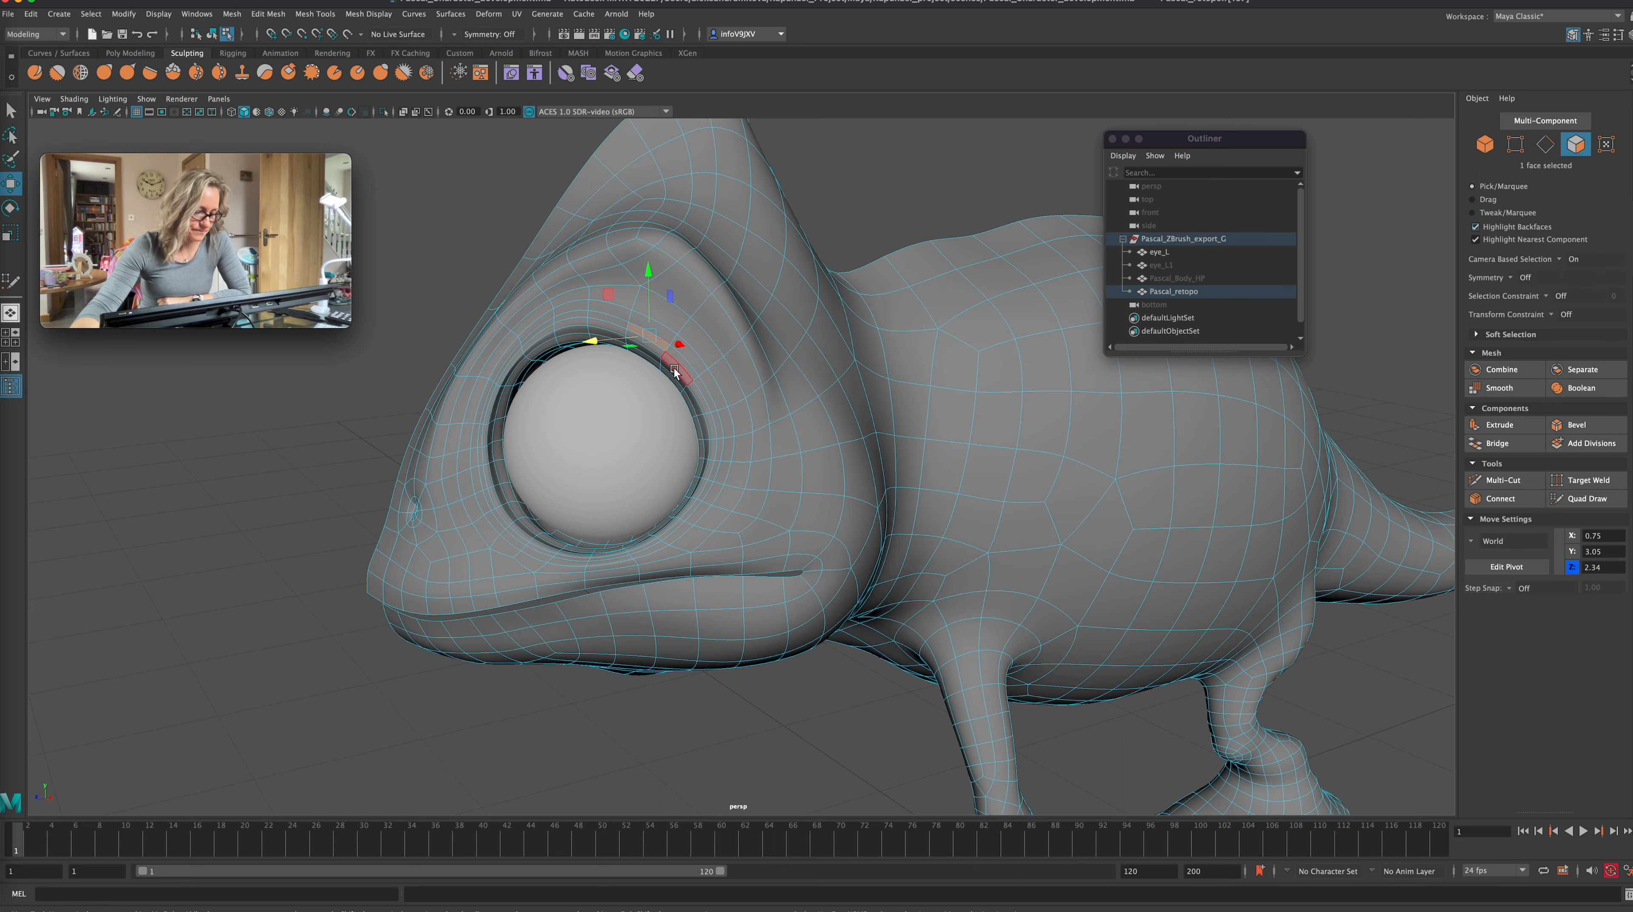
double_click(701, 401, "shift")
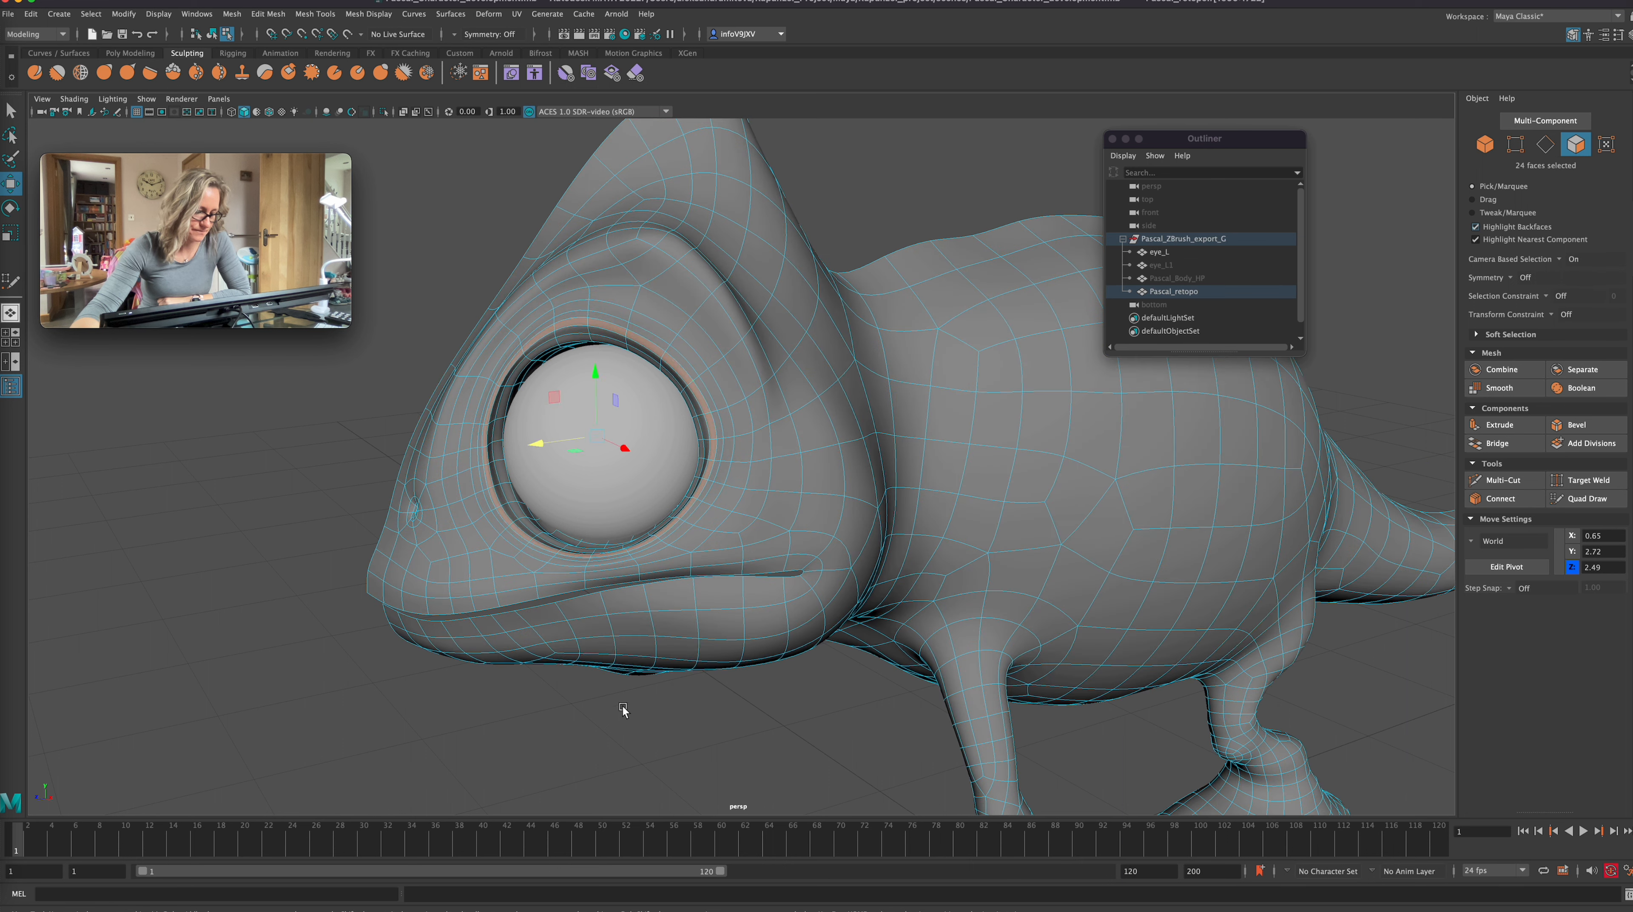
Shift the outer rim face ring slightly, turn off its smooth preview and scale the ring around the eyeball.
left_click_drag(536, 444, 531, 445)
left_click_drag(722, 542, 849, 542, "alt")
left_click_drag(745, 437, 749, 437)
key("1")
left_click_drag(955, 554, 872, 556, "alt")
key("r")
left_click_drag(581, 433, 911, 543)
Select the inner face ring of the eye opening and scale it to fit around the eyeball.
key("w")
left_click(502, 408)
double_click(500, 434, "shift")
left_click_drag(639, 735, 655, 691, "alt")
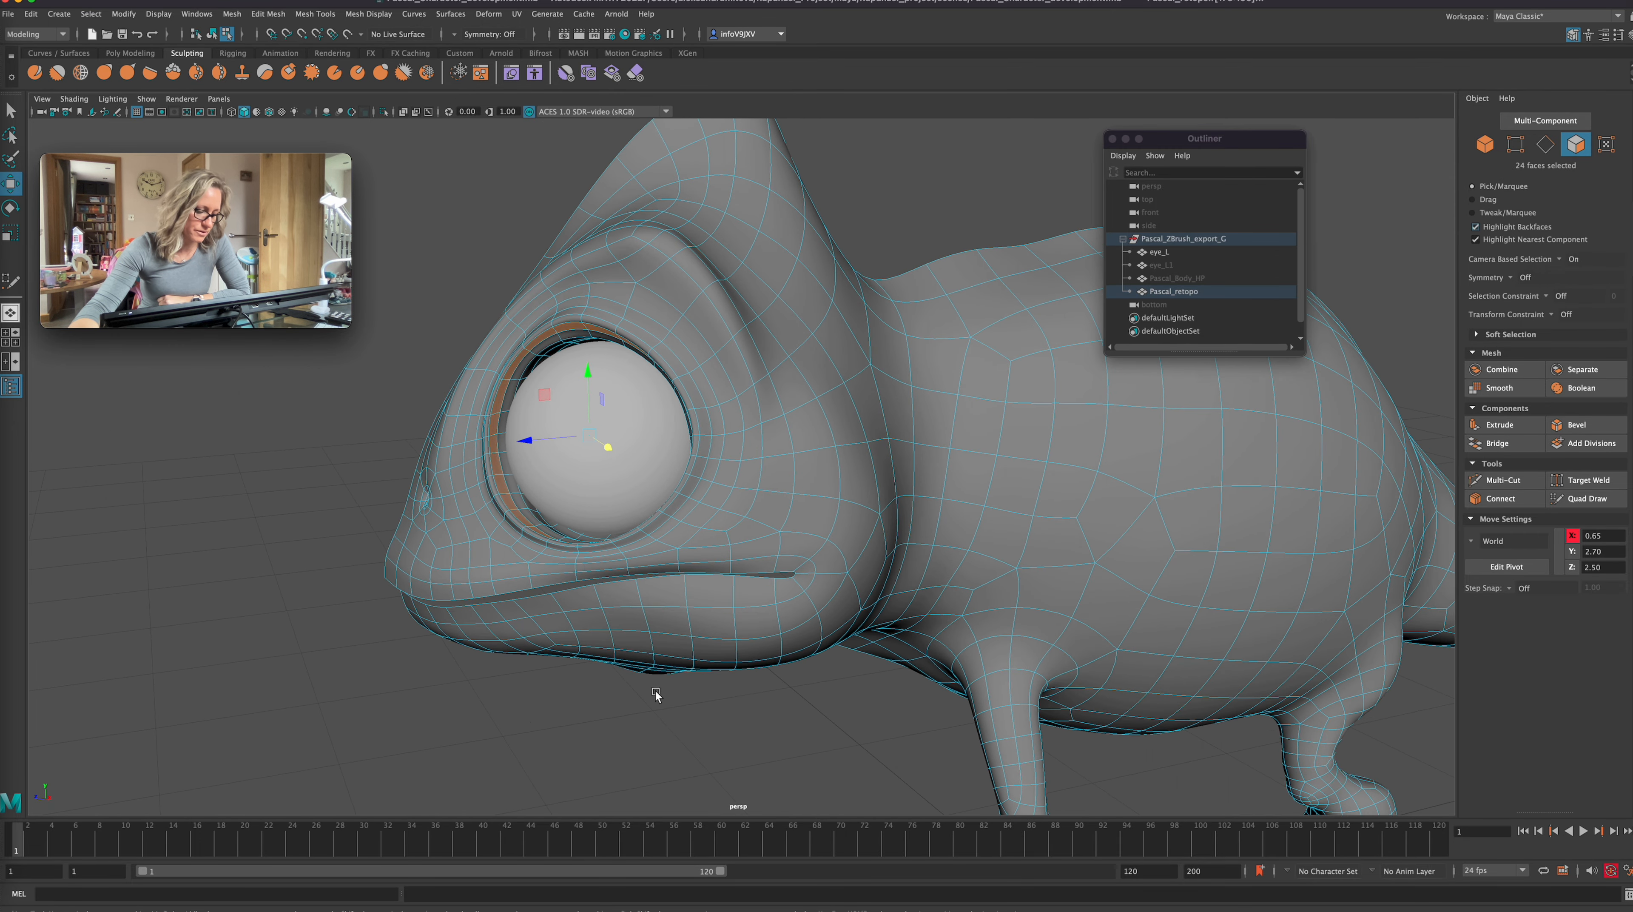
key("r")
left_click_drag(588, 381, 568, 677)
left_click_drag(634, 453, 712, 722)
left_click(600, 447)
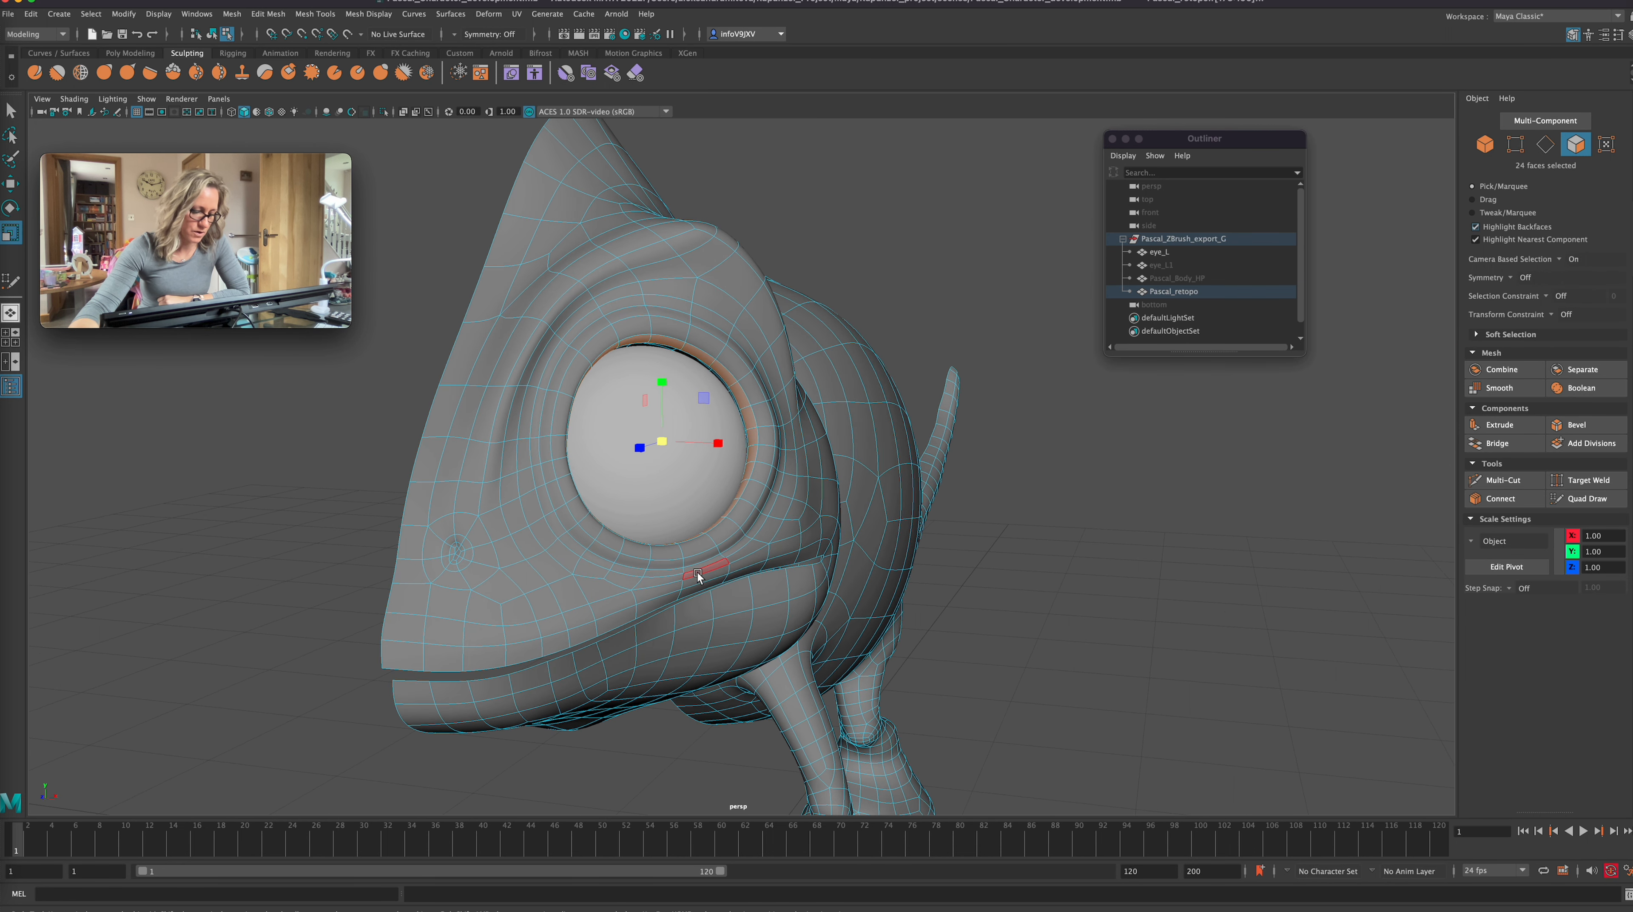
key("w")
left_click_drag(1136, 584, 1077, 602, "alt")
left_click_drag(657, 721, 695, 718, "alt")
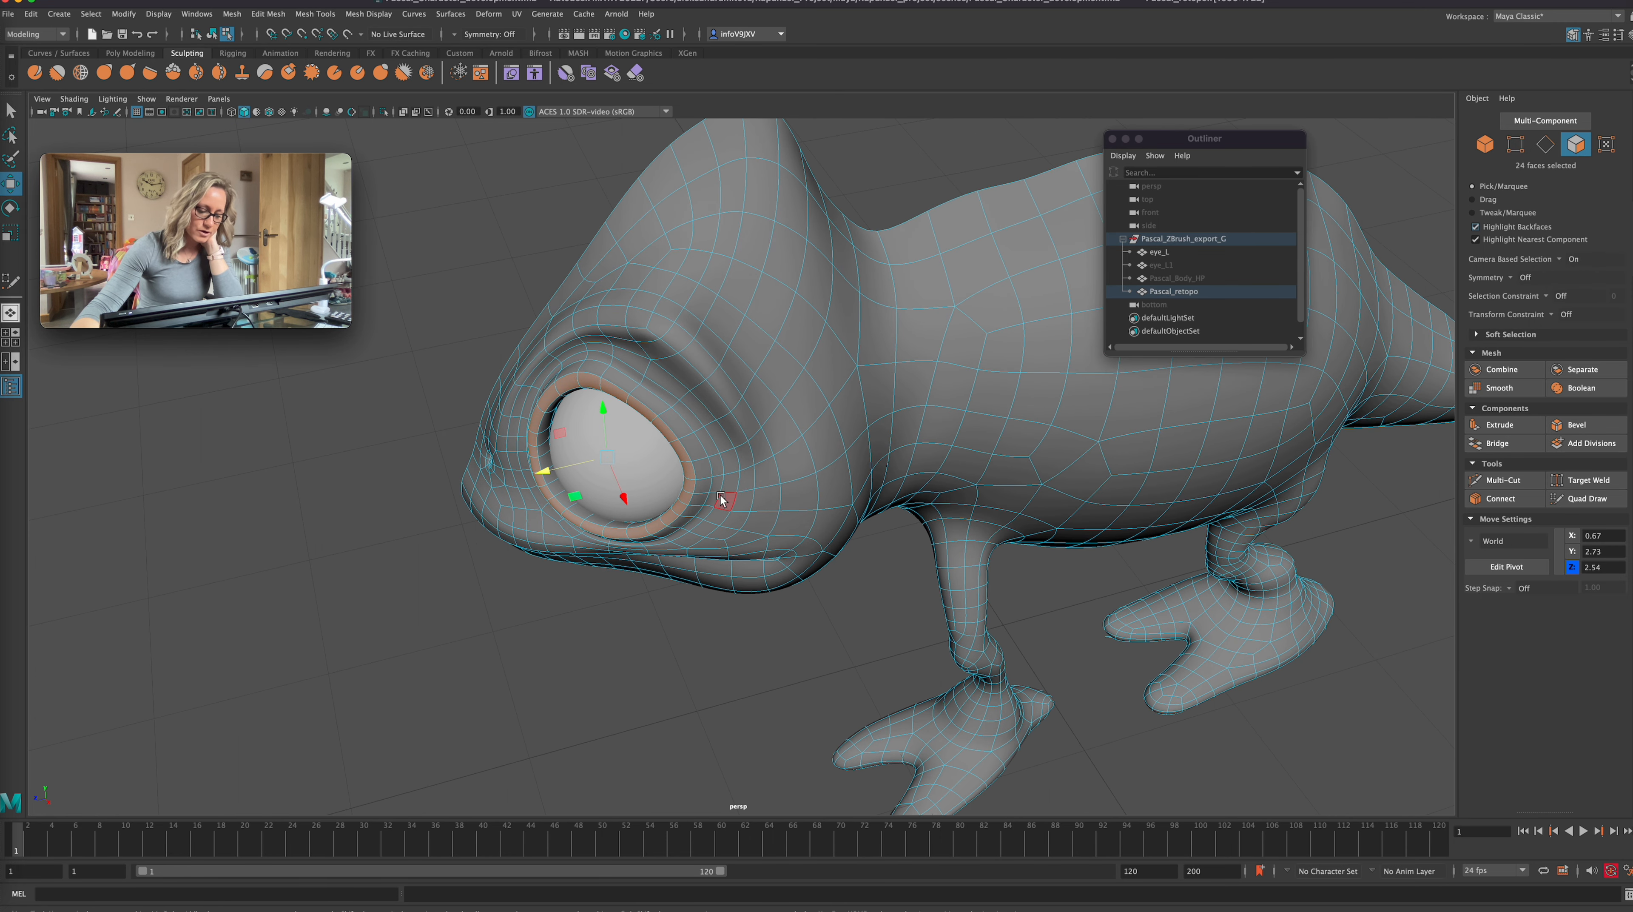
Activate Quad Draw and compare the head and eye socket with the smooth preview off and on.
left_click(1586, 498)
left_click_drag(728, 718, 629, 681, "alt")
key("1")
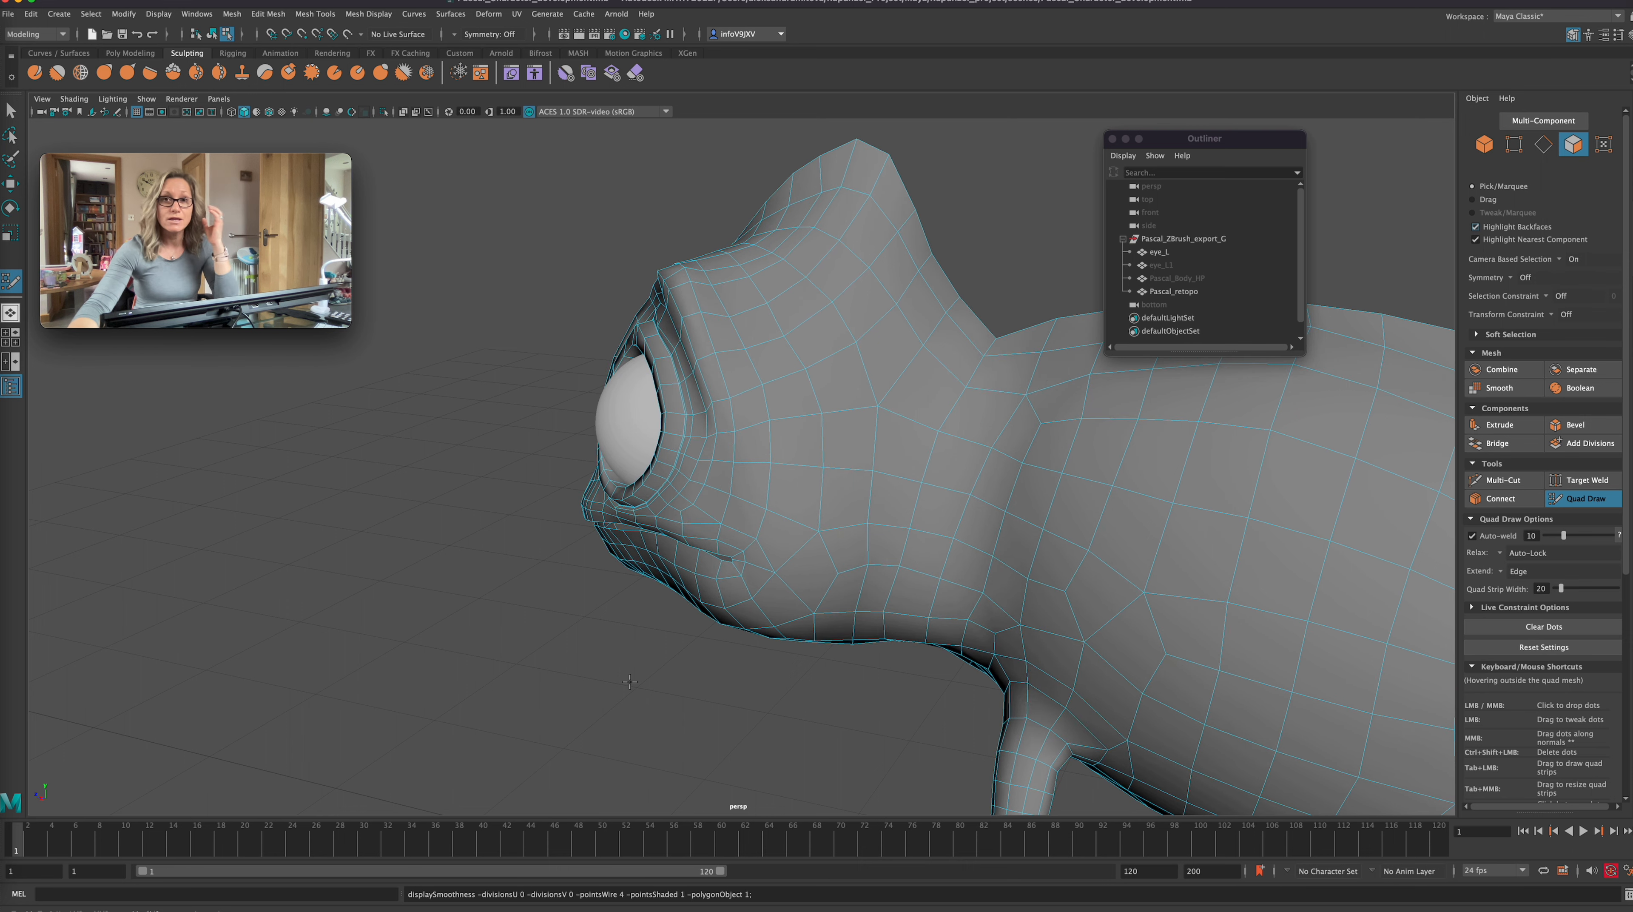
left_click_drag(630, 681, 683, 648, "alt")
key("1")
key("3")
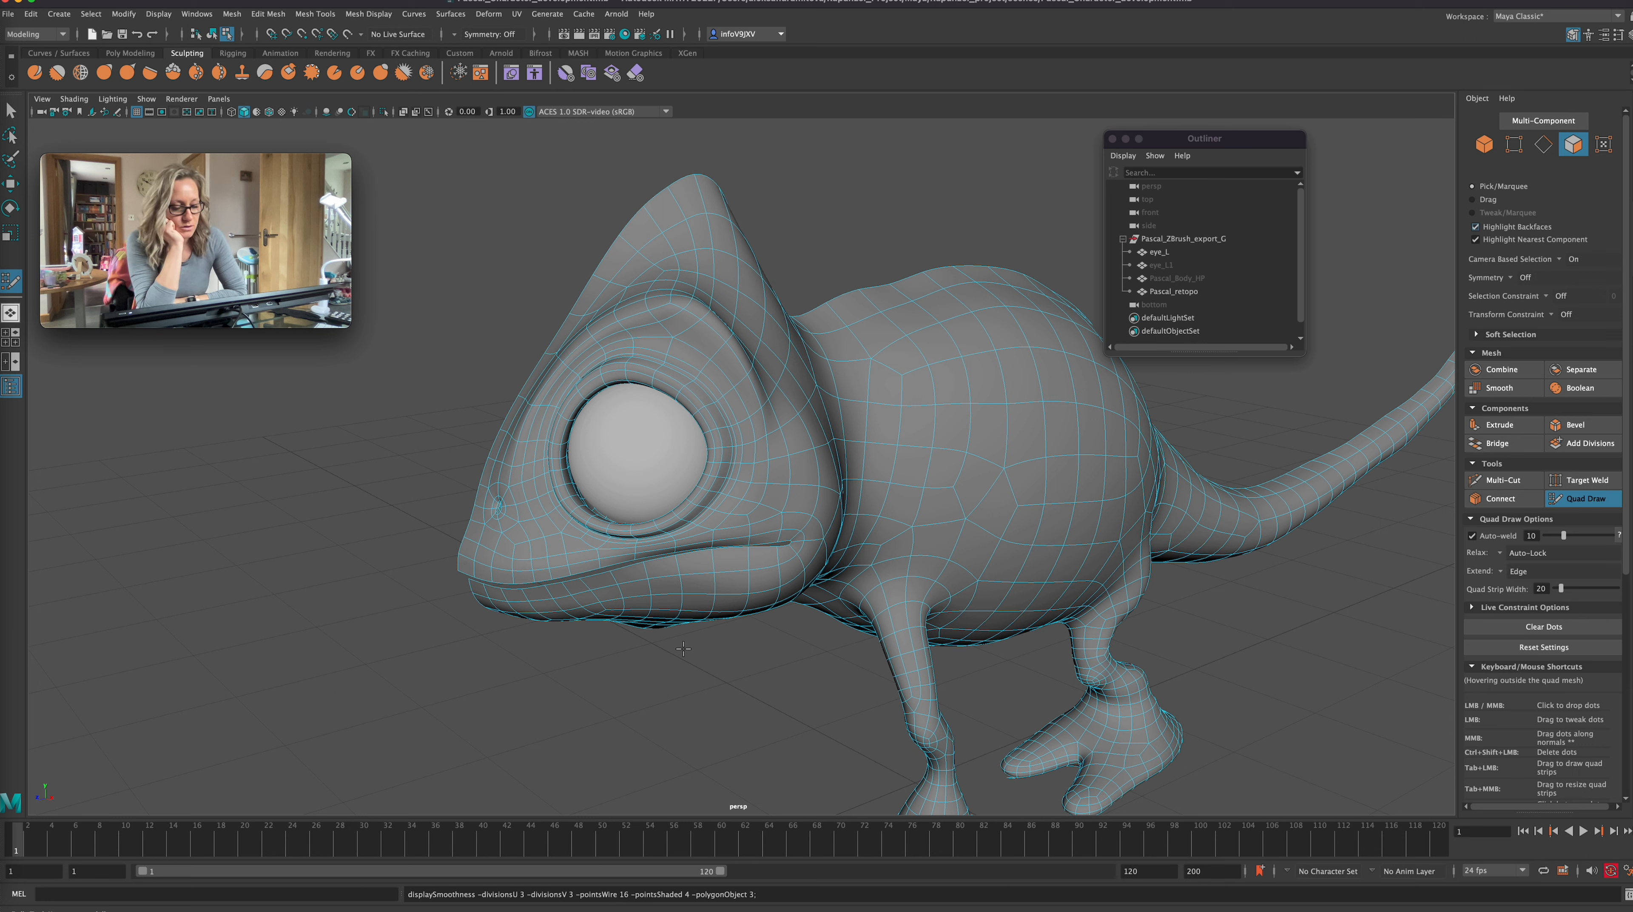
Return to object mode, exit Quad Draw and view the smoothed chameleon with nothing selected.
key("F8")
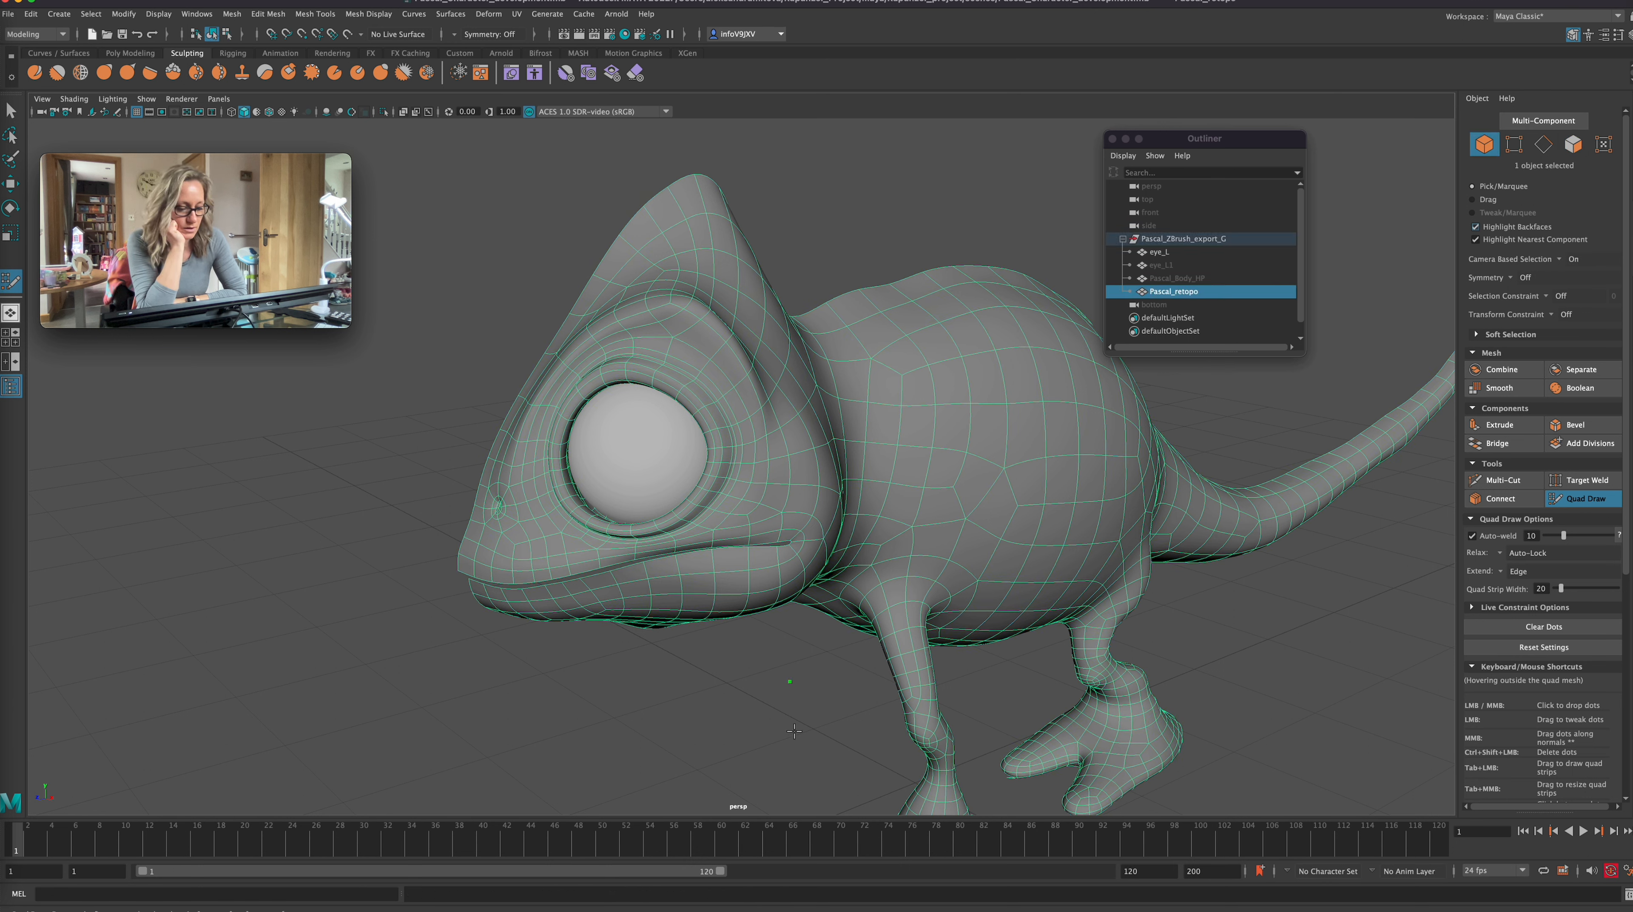
key("ctrl+z")
left_click(1593, 499)
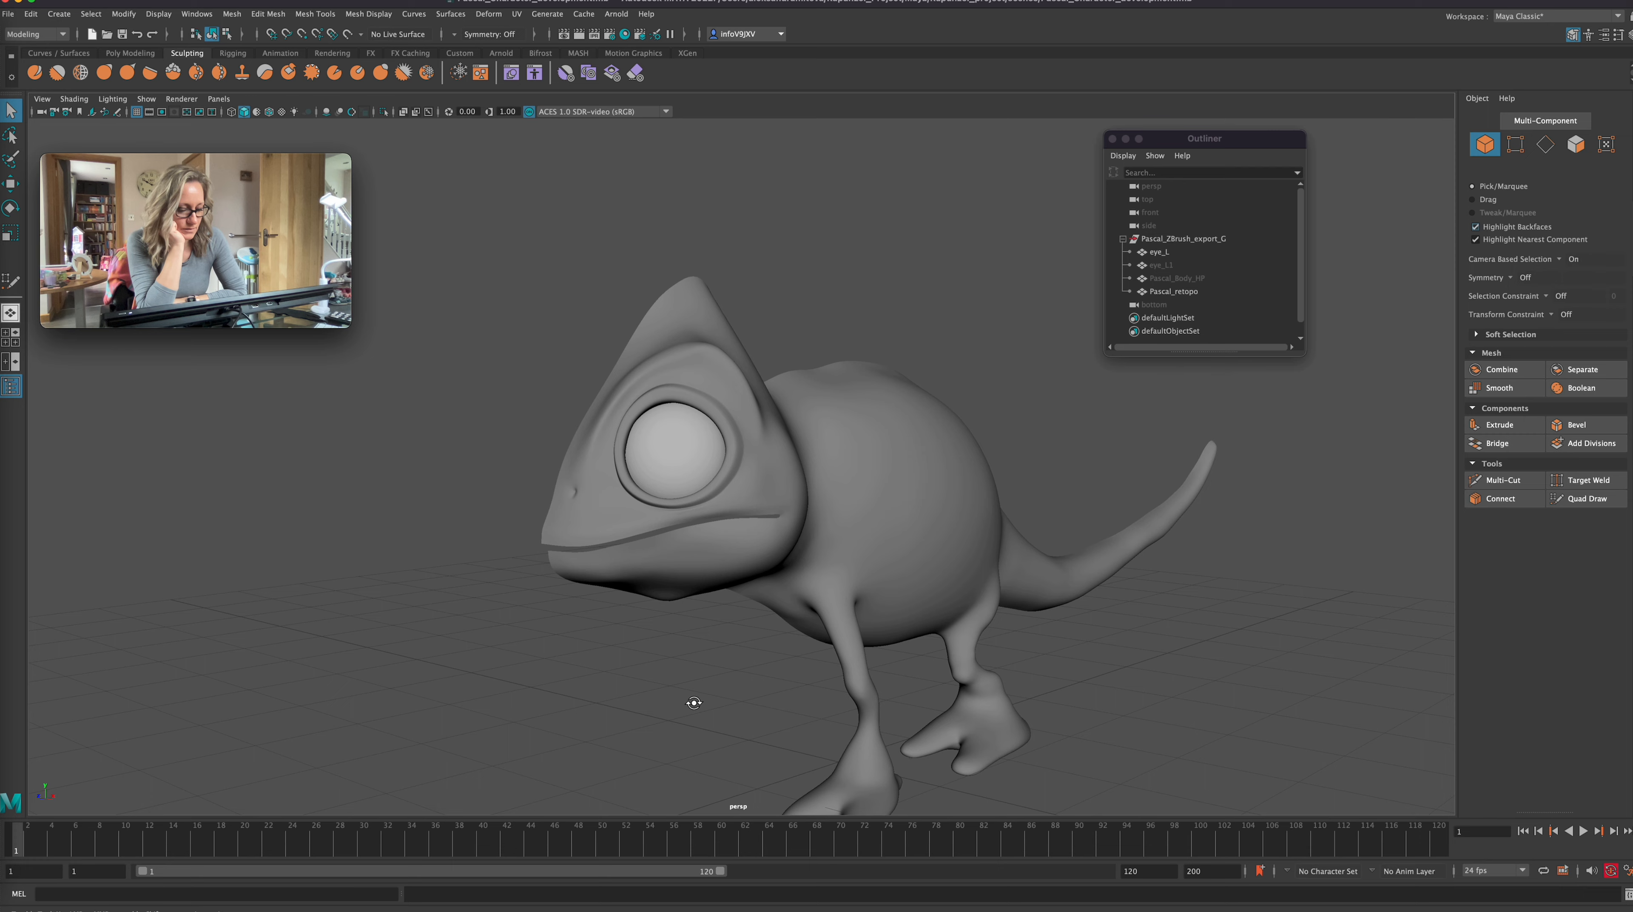
left_click_drag(652, 706, 696, 698, "alt")
Switch to Finder and bring up the Pascal_reference_pictures folder to examine the chameleon's eyes in the reference image.
key("super+Tab")
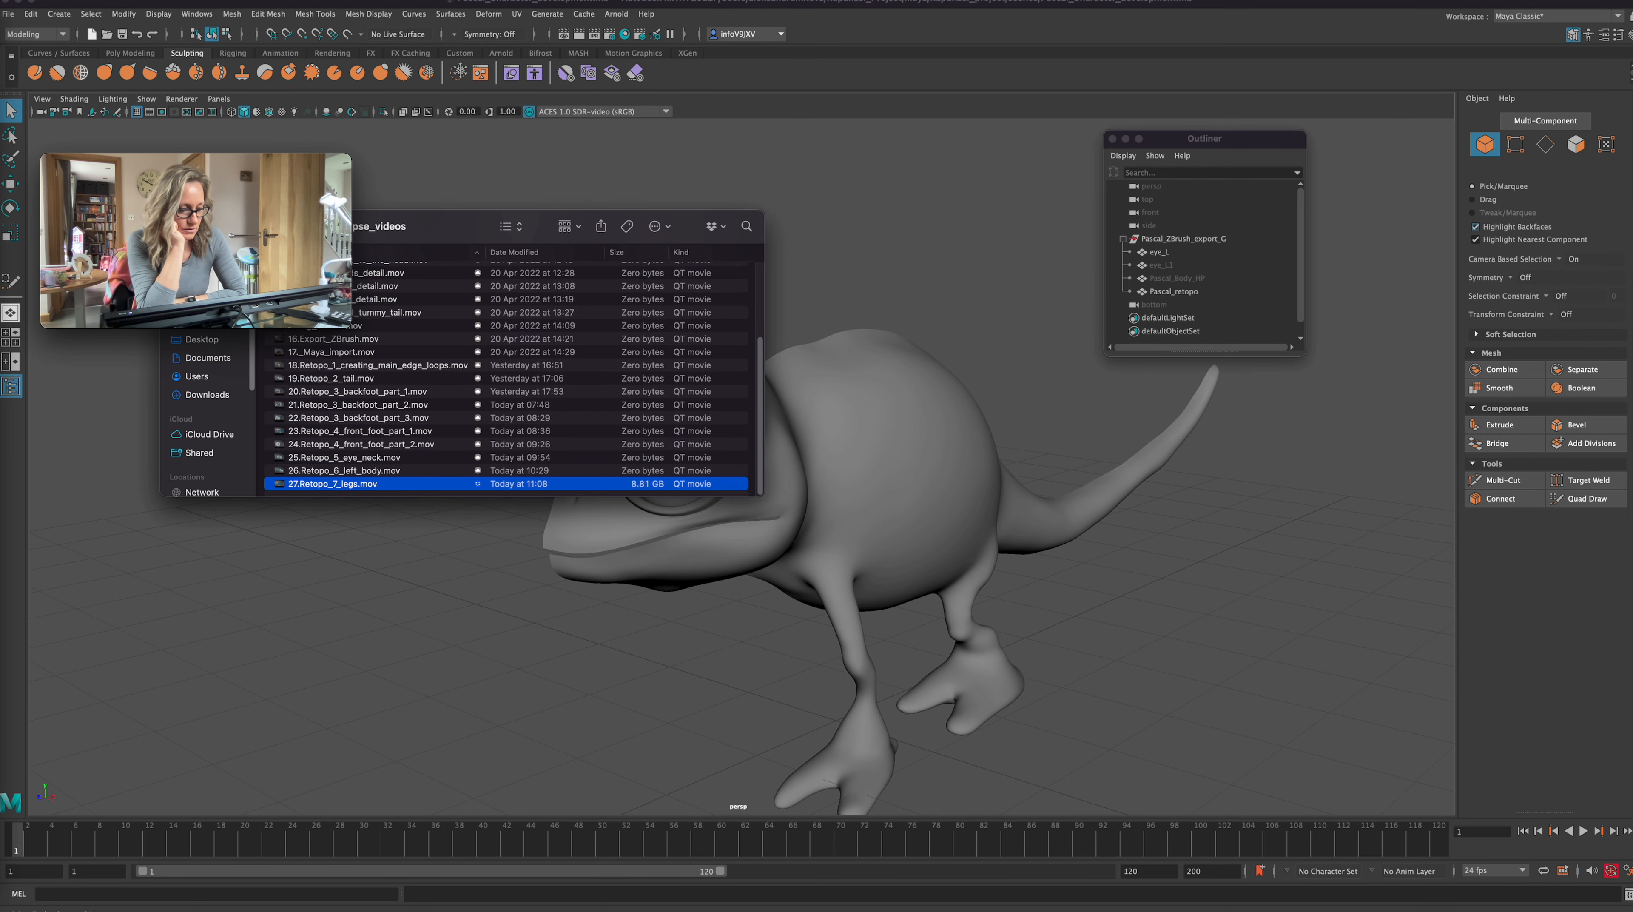
left_click(190, 226)
right_click(2, 25)
left_click(78, 18)
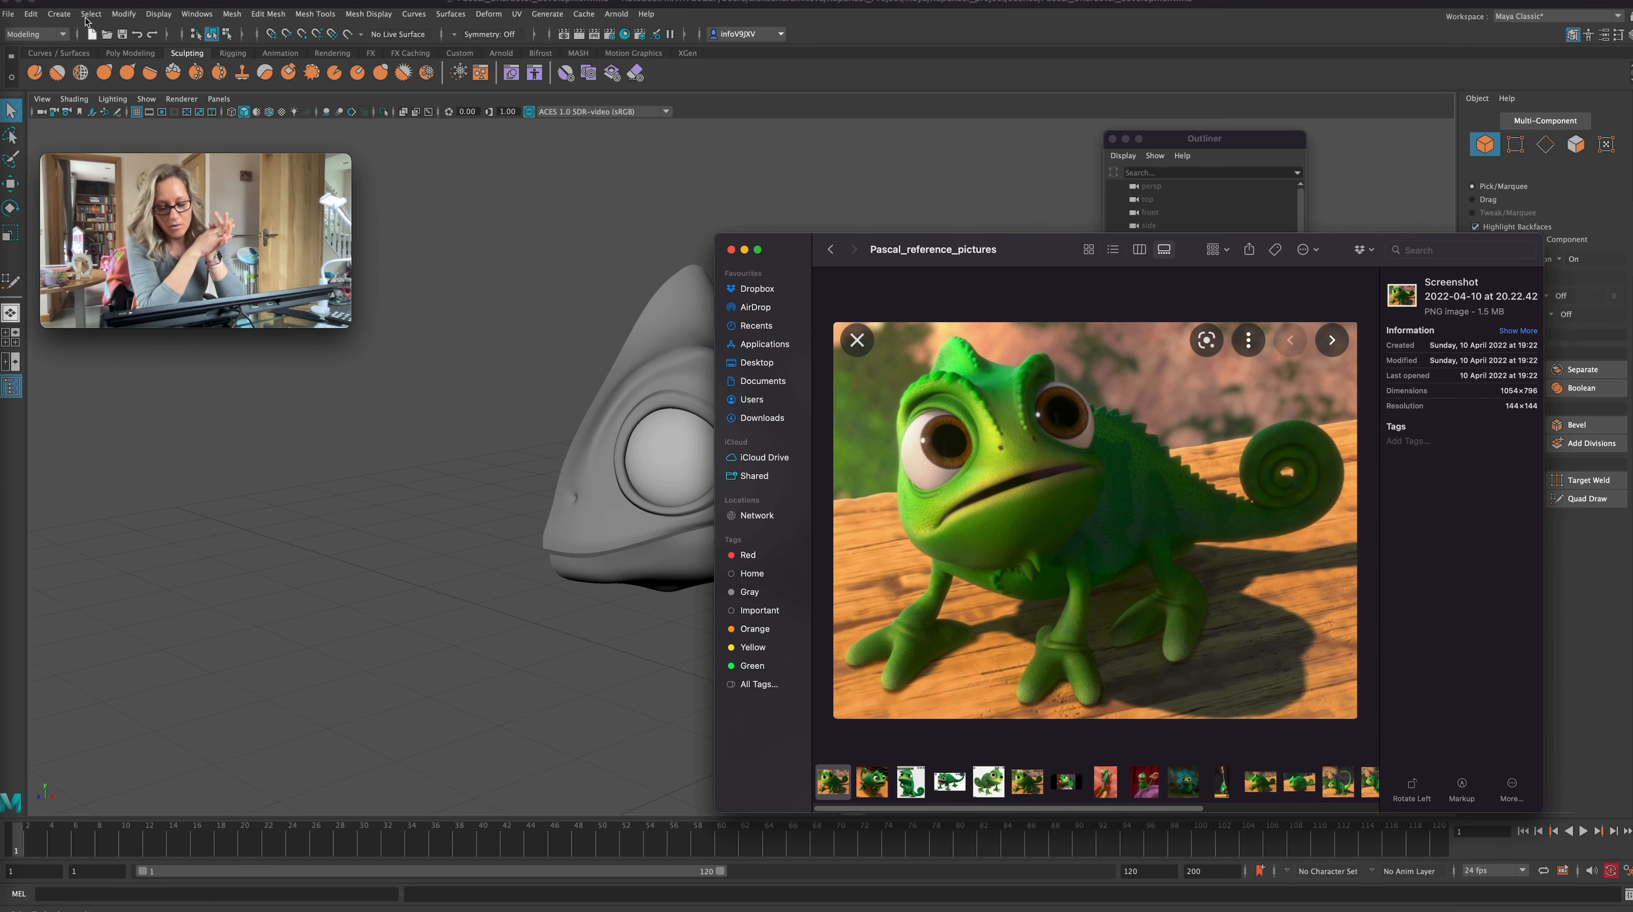